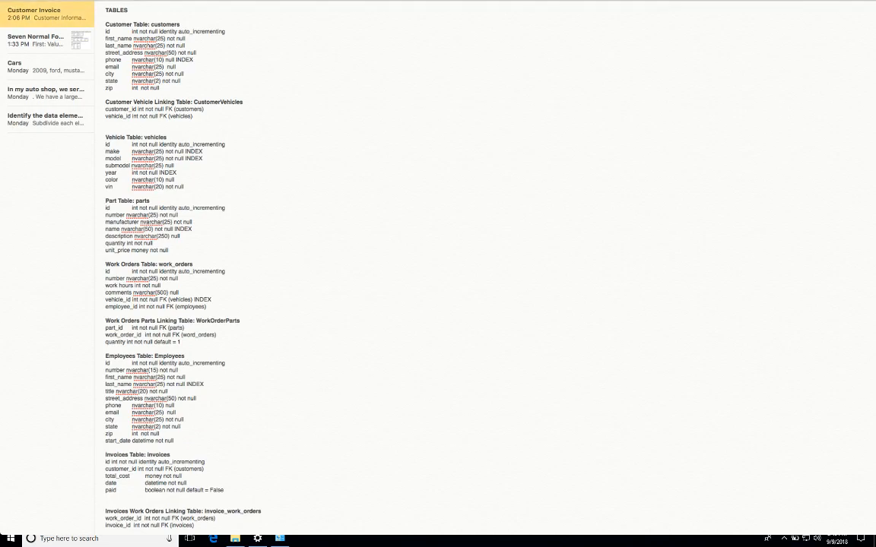
Review the planned table definitions for the auto shop database in the Customer Invoice note.
{"action": "scroll", "coordinate": [486, 273], "scroll_direction": "up", "scroll_amount": 5}
{"action": "scroll", "coordinate": [487, 274], "scroll_direction": "down", "scroll_amount": 3}
{"action": "scroll", "coordinate": [487, 274], "scroll_direction": "down", "scroll_amount": 3}
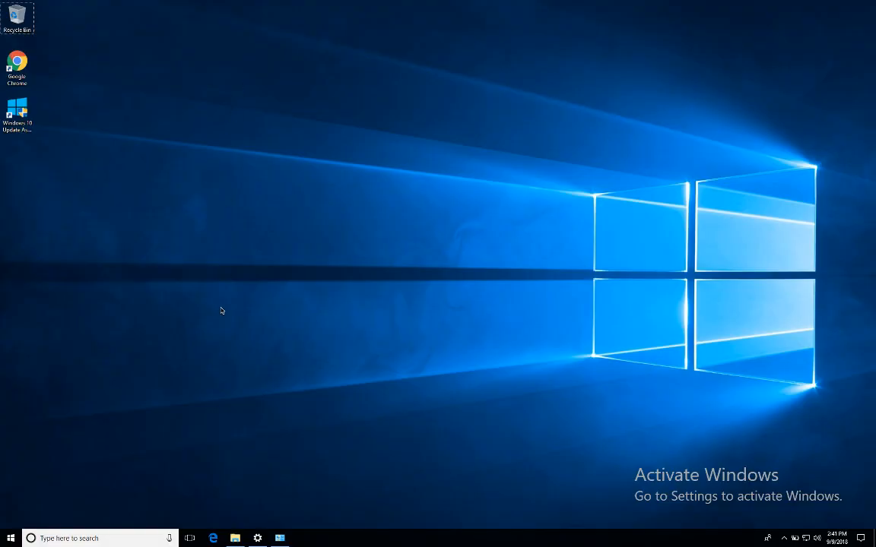
Open Microsoft SQL Server Management Studio and connect to the local SQLEXPRESS server with Windows Authentication.
{"action": "left_click", "coordinate": [10, 538]}
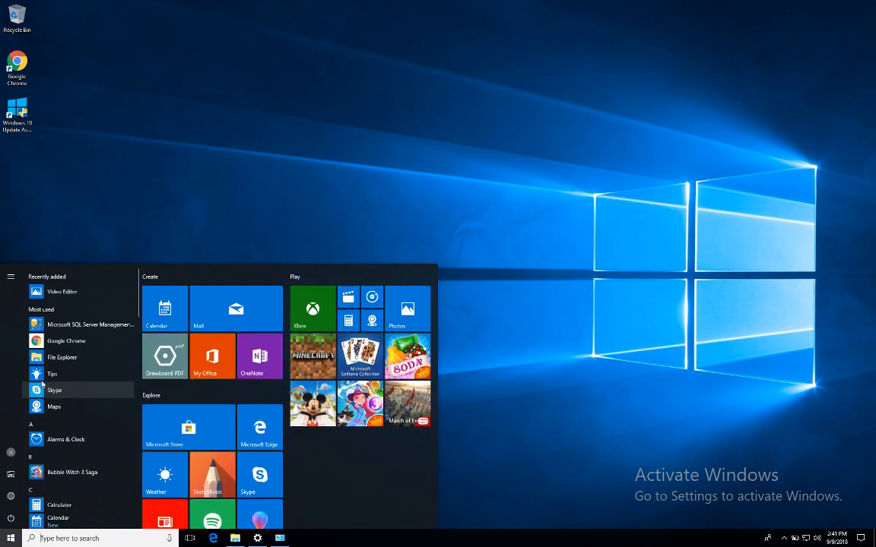
{"action": "left_click", "coordinate": [62, 339]}
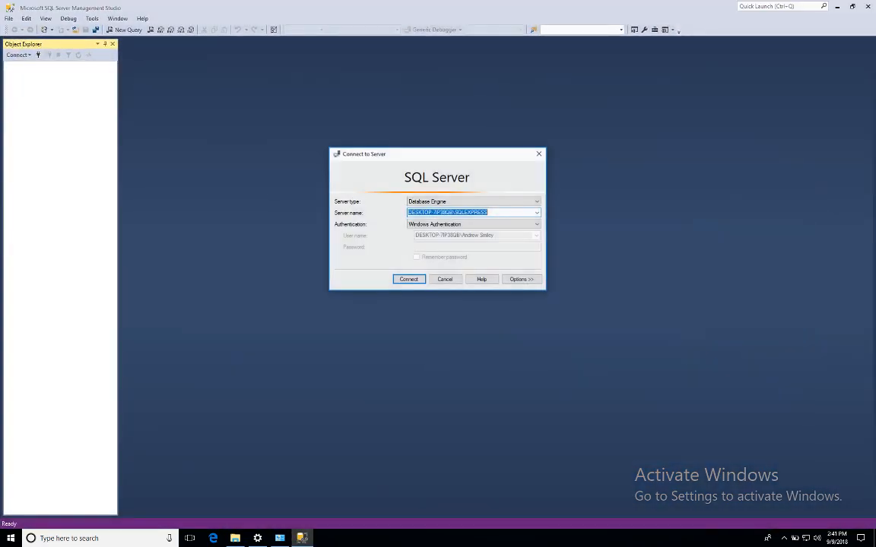
{"action": "left_click", "coordinate": [409, 280]}
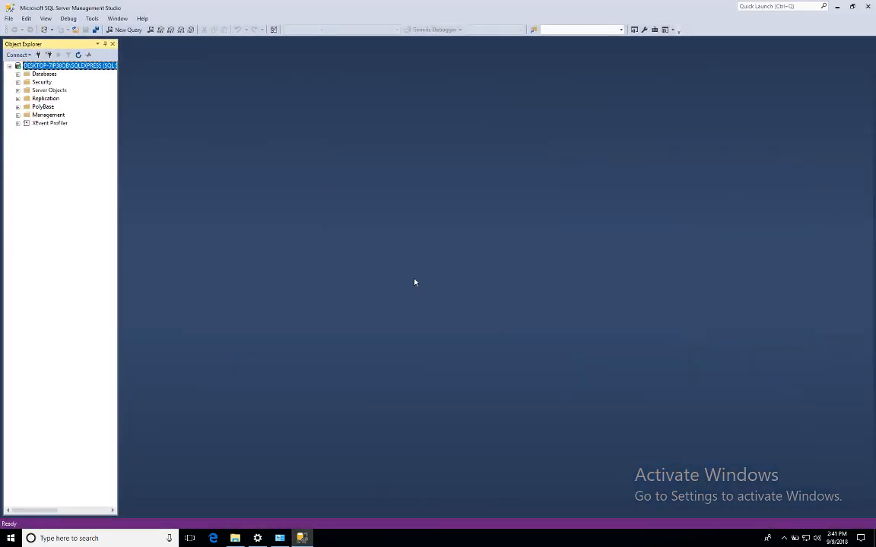
Delete the existing AutoShop database from the server, including its backup and restore history.
{"action": "left_click", "coordinate": [18, 74]}
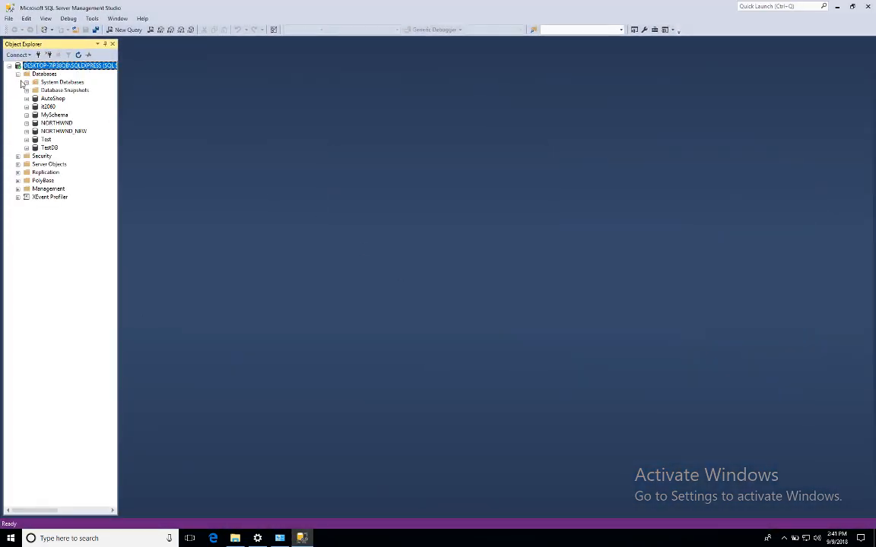
{"action": "right_click", "coordinate": [52, 98]}
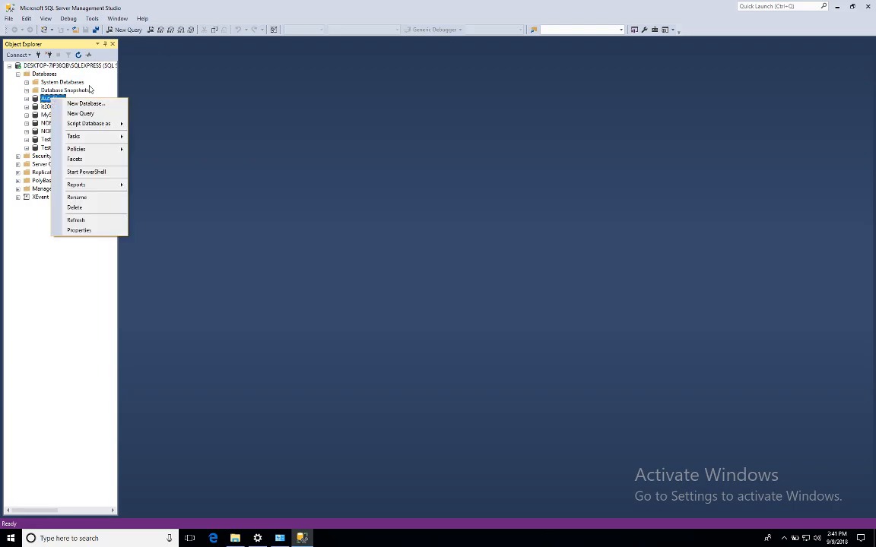
{"action": "left_click", "coordinate": [93, 207]}
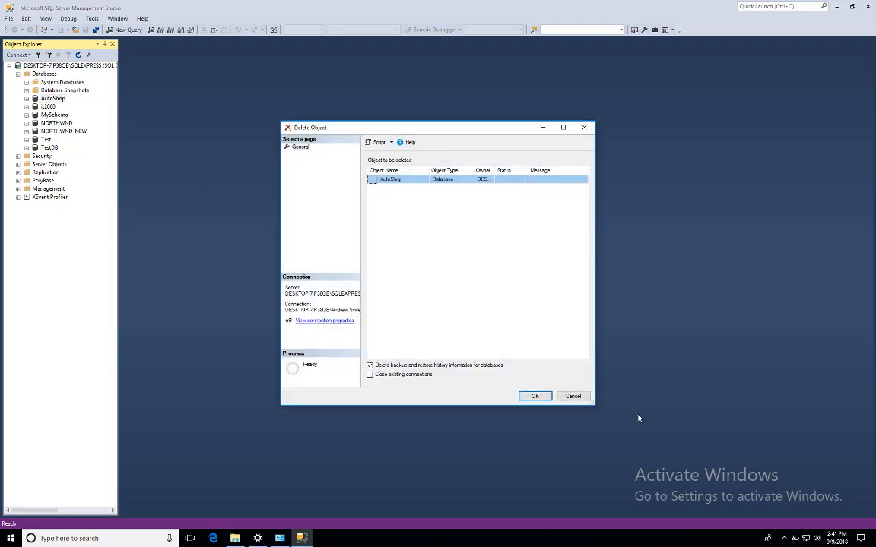
{"action": "left_click", "coordinate": [533, 397]}
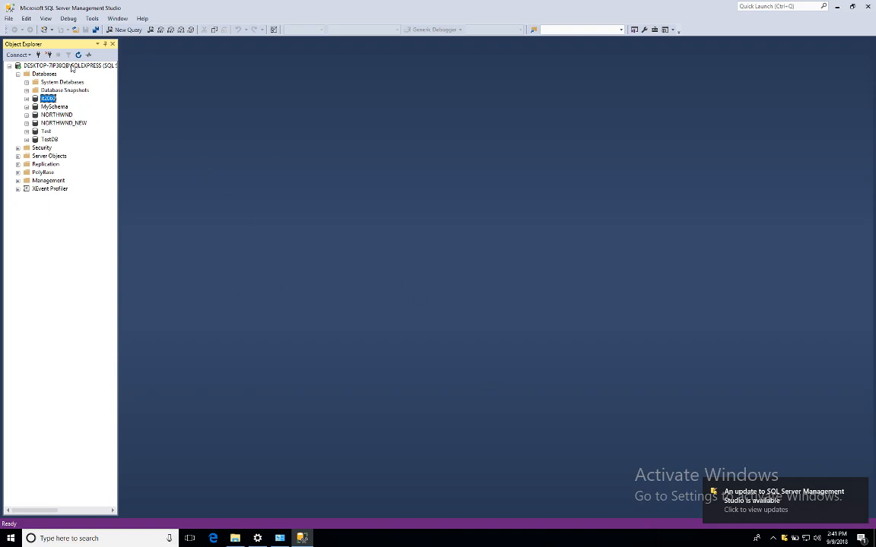
Run "create database AutoShop;" in a new query and refresh the server's list of databases.
{"action": "left_click", "coordinate": [116, 29]}
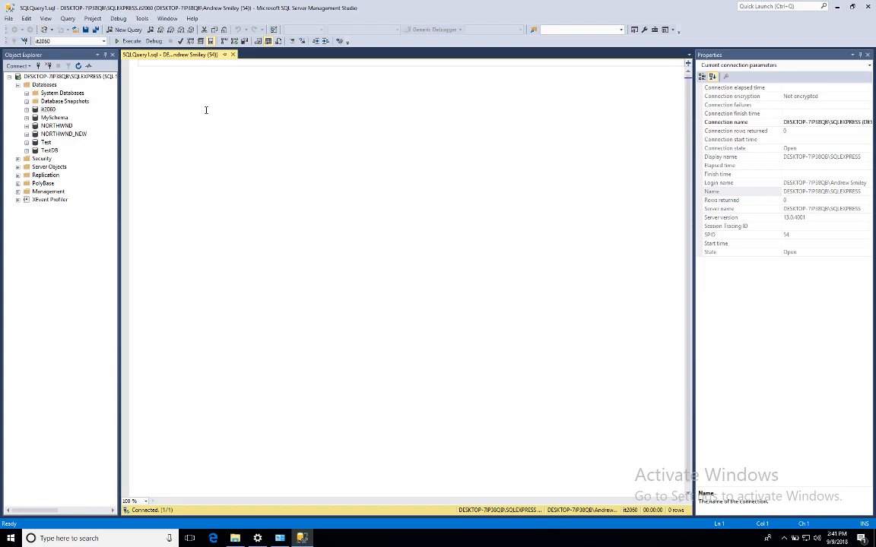
{"action": "type", "text": "create"}
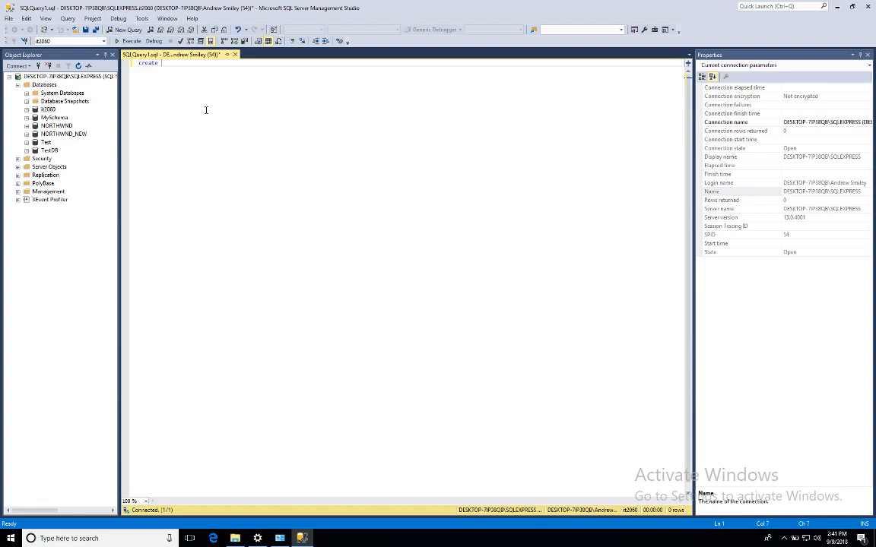
{"action": "type", "text": " data base AutoShop;"}
{"action": "key", "text": "F5"}
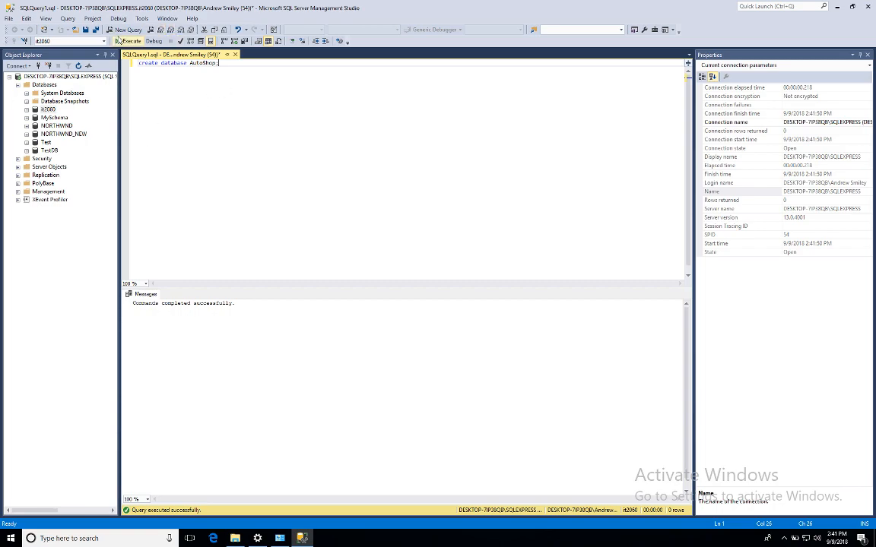
{"action": "left_click", "coordinate": [48, 109]}
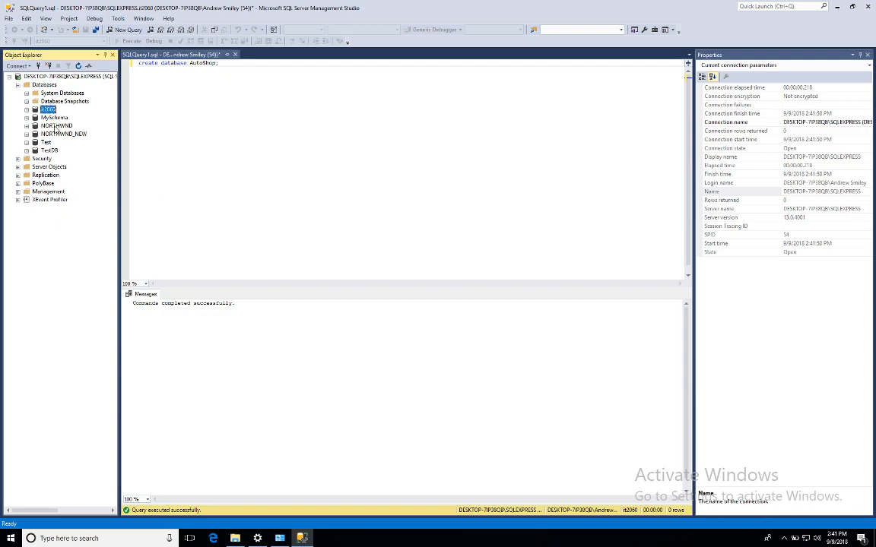
{"action": "left_click", "coordinate": [39, 86]}
{"action": "key", "text": "F5"}
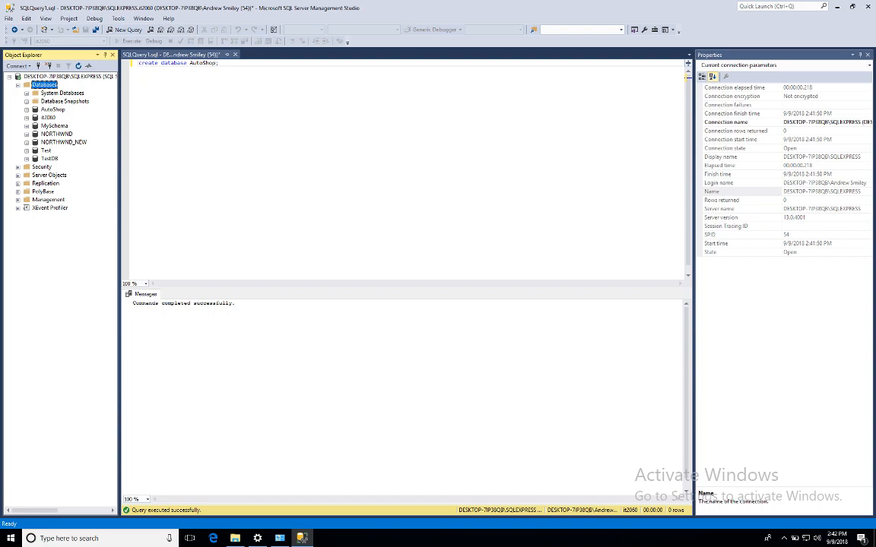
Create a new database diagram in AutoShop with the required support objects, without adding any existing tables.
{"action": "left_click", "coordinate": [52, 111]}
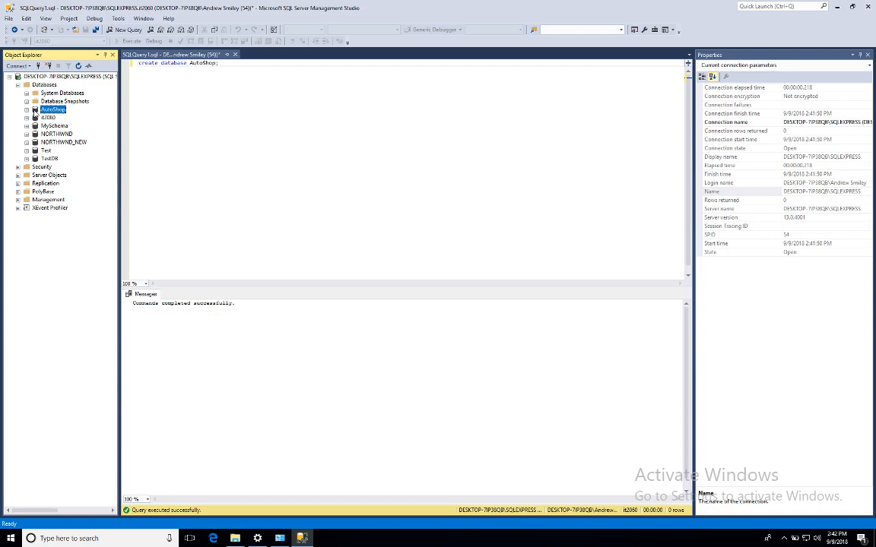
{"action": "left_click", "coordinate": [26, 110]}
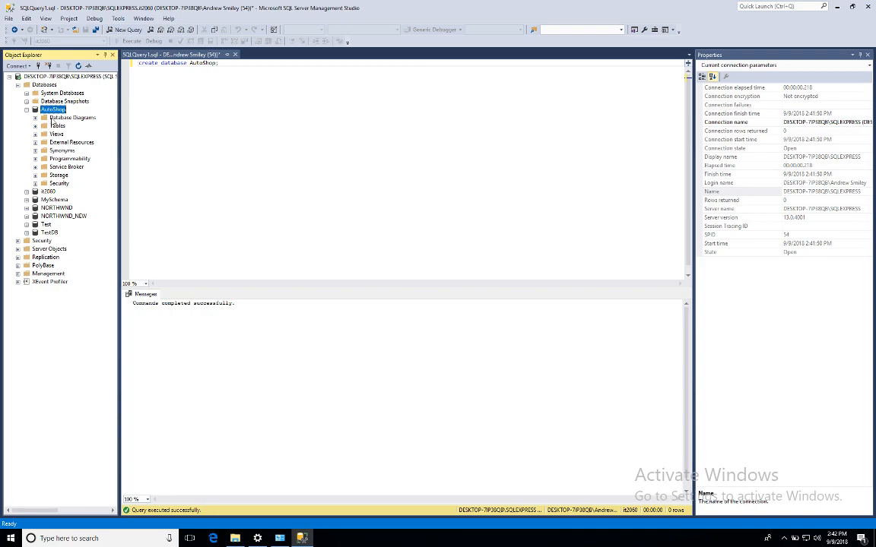
{"action": "right_click", "coordinate": [65, 117]}
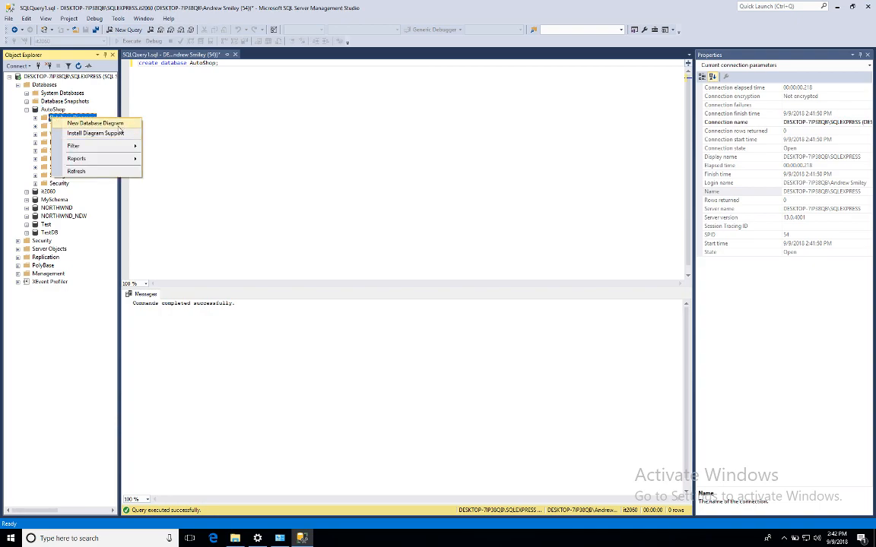
{"action": "left_click", "coordinate": [119, 132]}
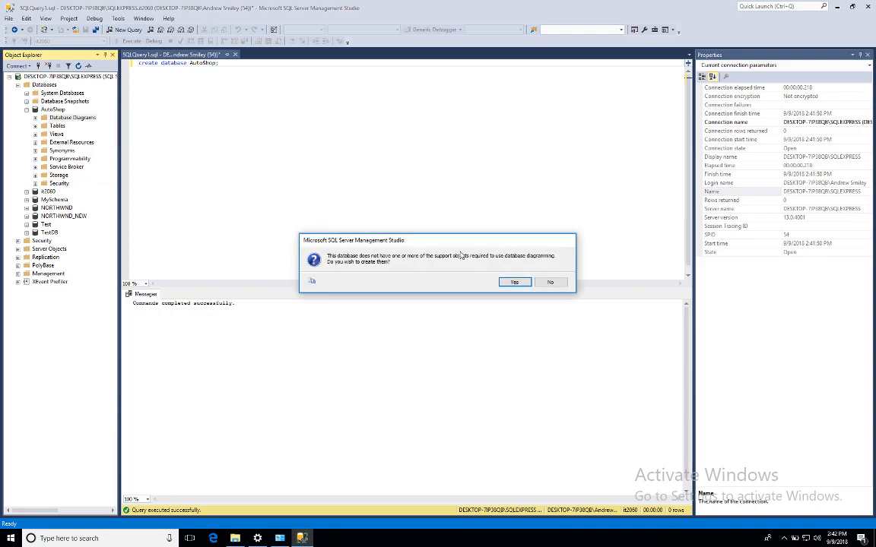
{"action": "left_click", "coordinate": [506, 281]}
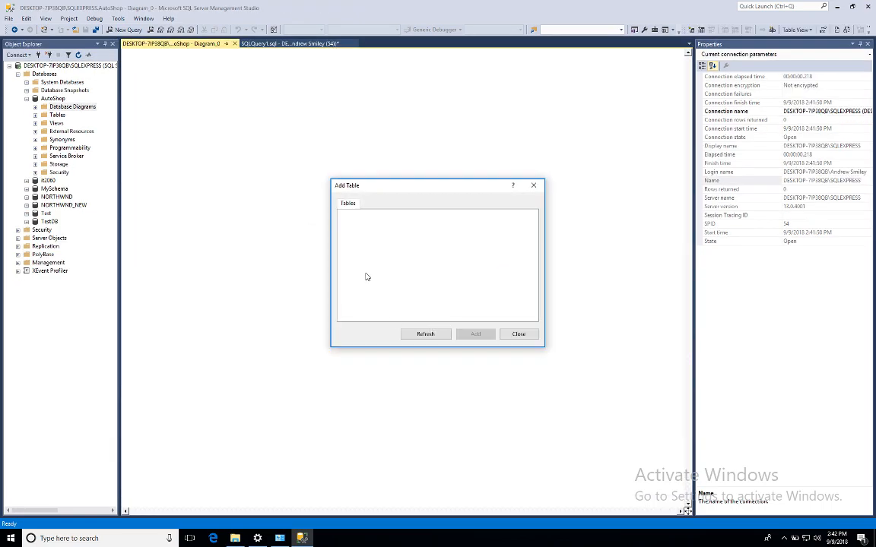
{"action": "left_click", "coordinate": [511, 335]}
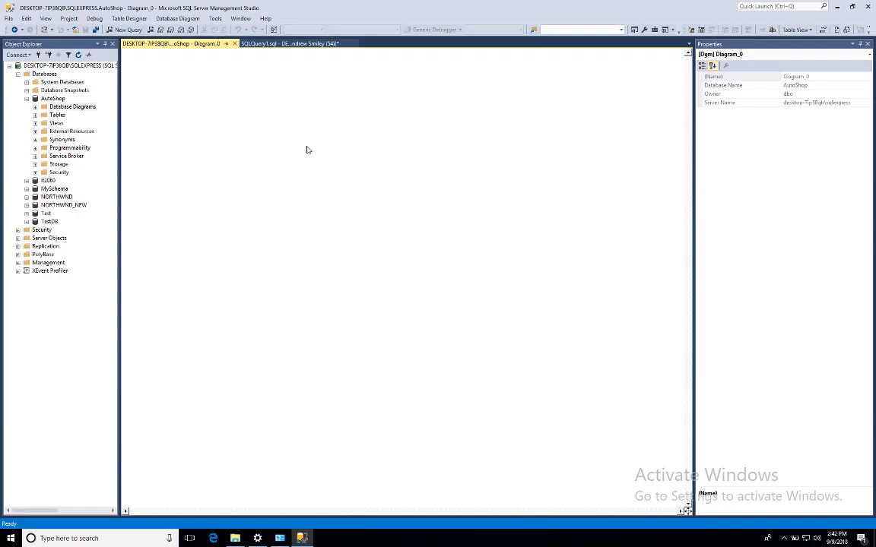
Add a new table named customers to the empty diagram.
{"action": "right_click", "coordinate": [230, 117]}
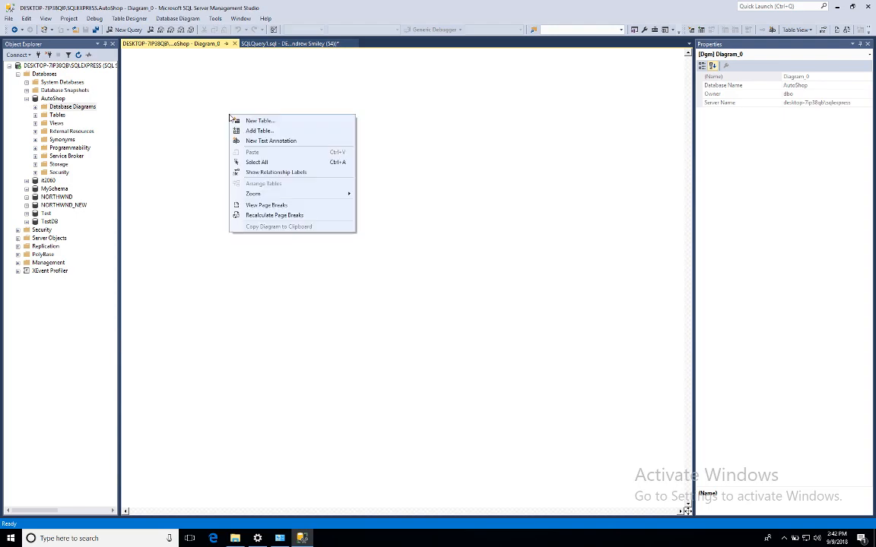
{"action": "left_click", "coordinate": [283, 121]}
{"action": "type", "text": "customsers"}
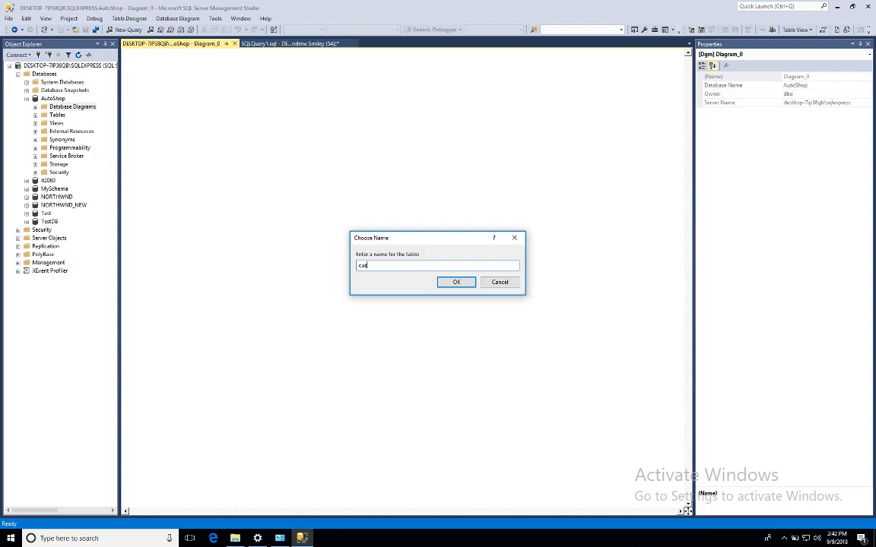
{"action": "key", "text": "BackSpace"}
{"action": "key", "text": "BackSpace"}
{"action": "key", "text": "BackSpace"}
{"action": "key", "text": "BackSpace"}
{"action": "type", "text": "ers"}
{"action": "key", "text": "Return"}
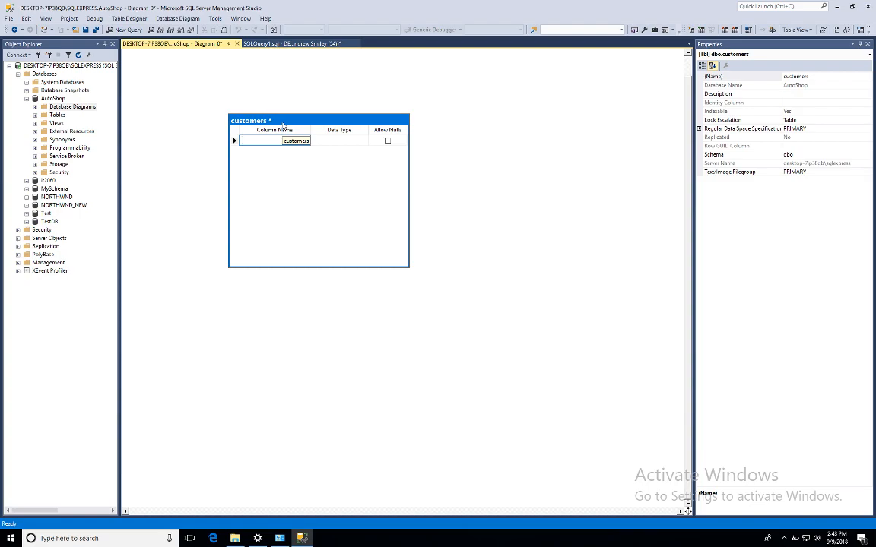
Add an id column of type int that disallows nulls to the customers table, checking the table definitions in the note.
{"action": "type", "text": "id"}
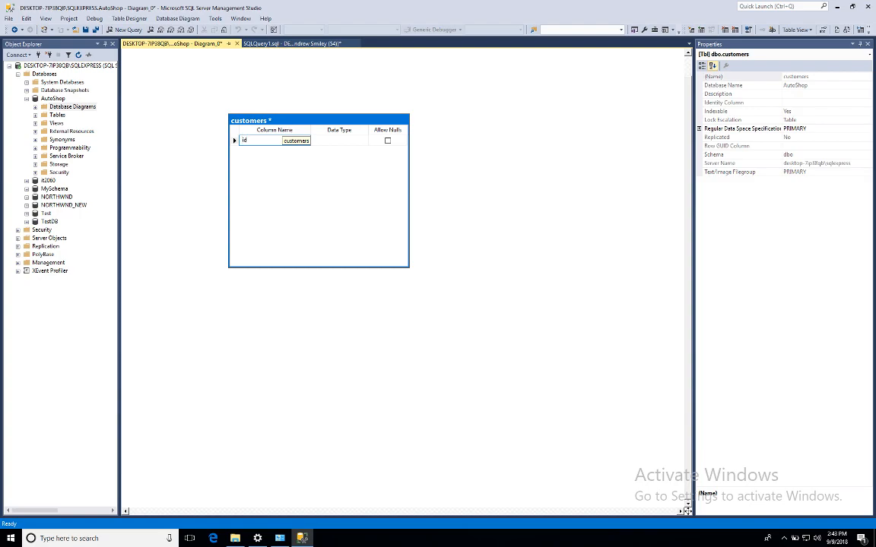
{"action": "key", "text": "Tab"}
{"action": "key", "text": "super+Tab"}
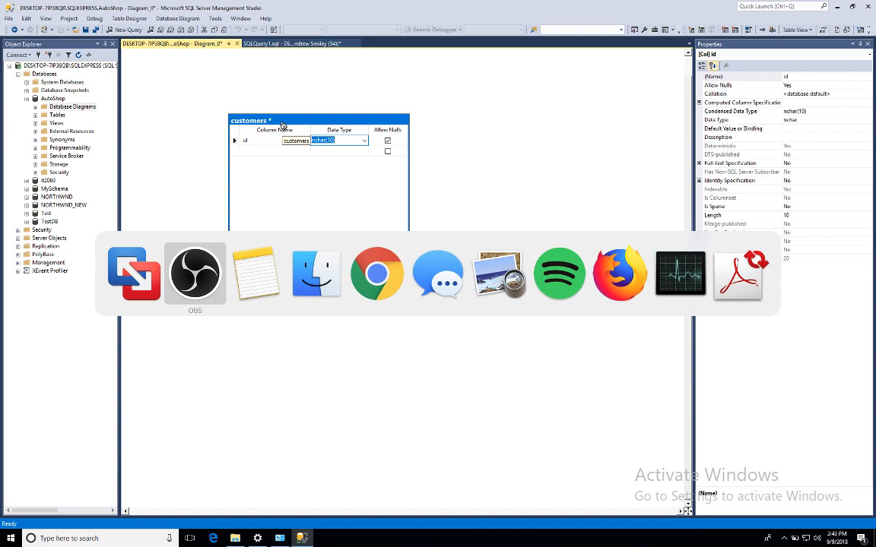
{"action": "key", "text": "super+shift+Tab"}
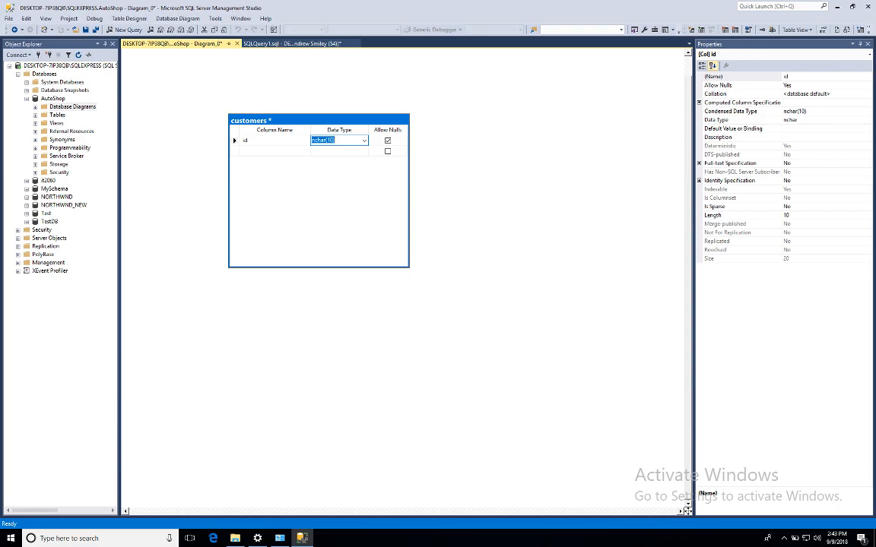
{"action": "key", "text": "super+Tab"}
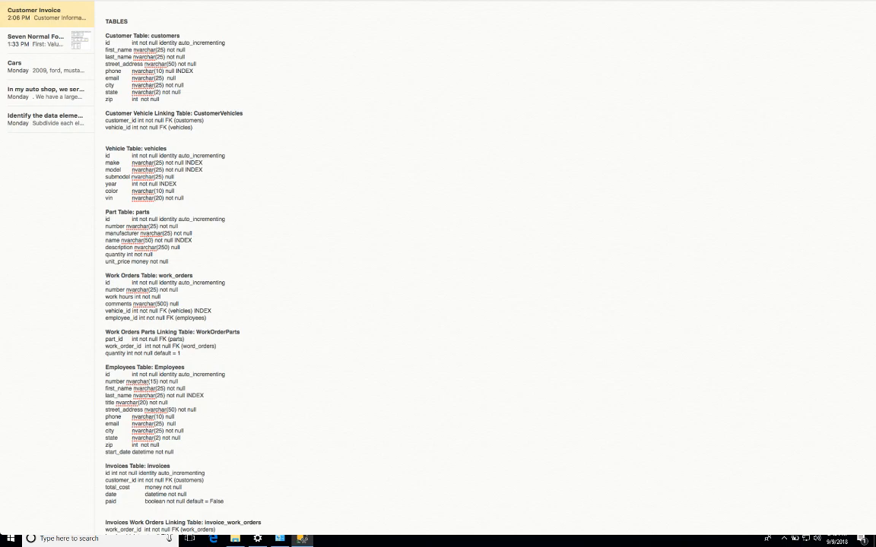
{"action": "key", "text": "super+Tab"}
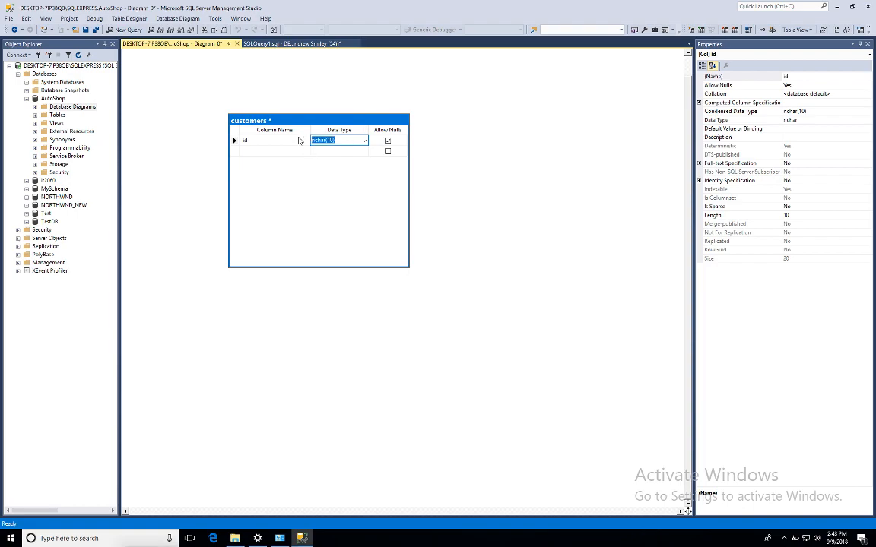
{"action": "type", "text": "int"}
{"action": "key", "text": "Tab"}
{"action": "key", "text": "space"}
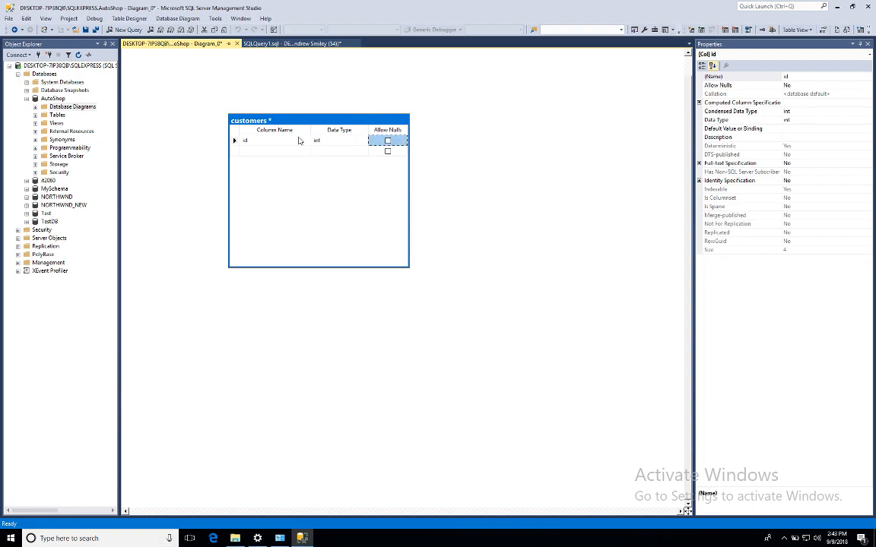
{"action": "key", "text": "Tab"}
Add a first_name column of type nvarchar(50) to the customers table and disallow nulls.
{"action": "type", "text": "first_name"}
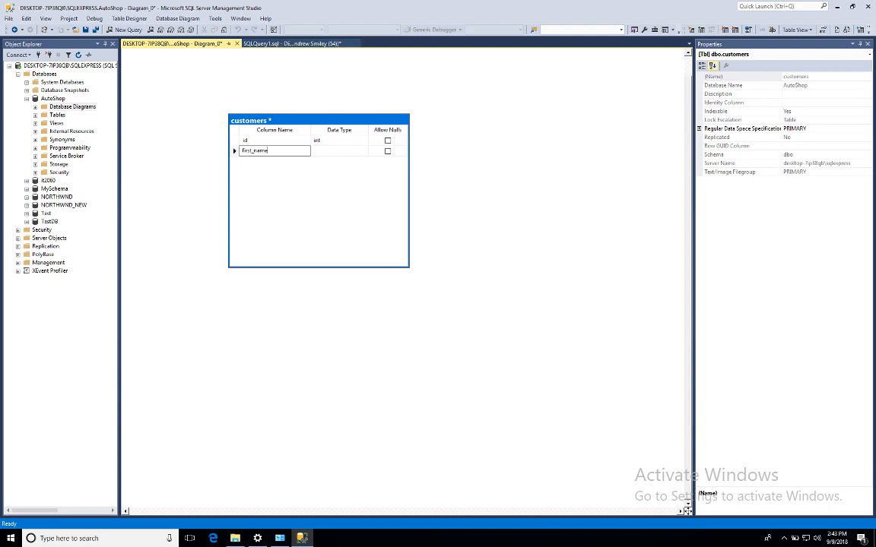
{"action": "key", "text": "Tab"}
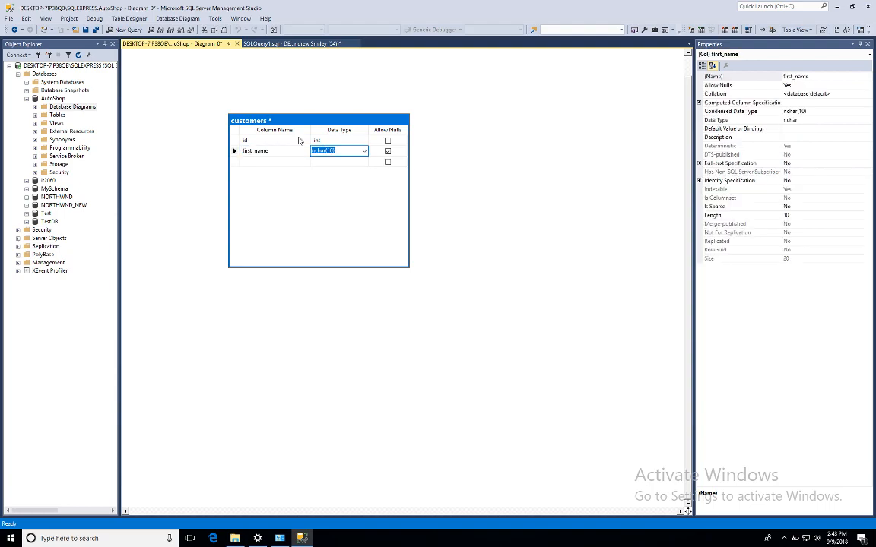
{"action": "type", "text": "nvar"}
{"action": "key", "text": "Tab"}
{"action": "key", "text": "space"}
{"action": "key", "text": "Tab"}
Add a last_name column of type nvarchar(50) to the customers table and disallow nulls.
{"action": "type", "text": "last_name"}
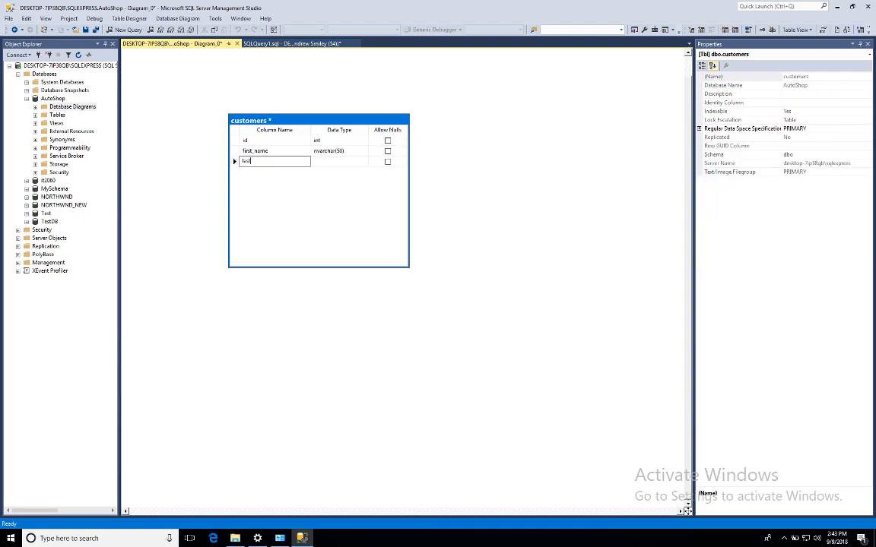
{"action": "key", "text": "Tab"}
{"action": "type", "text": "vn"}
{"action": "key", "text": "BackSpace"}
{"action": "key", "text": "BackSpace"}
{"action": "type", "text": "v"}
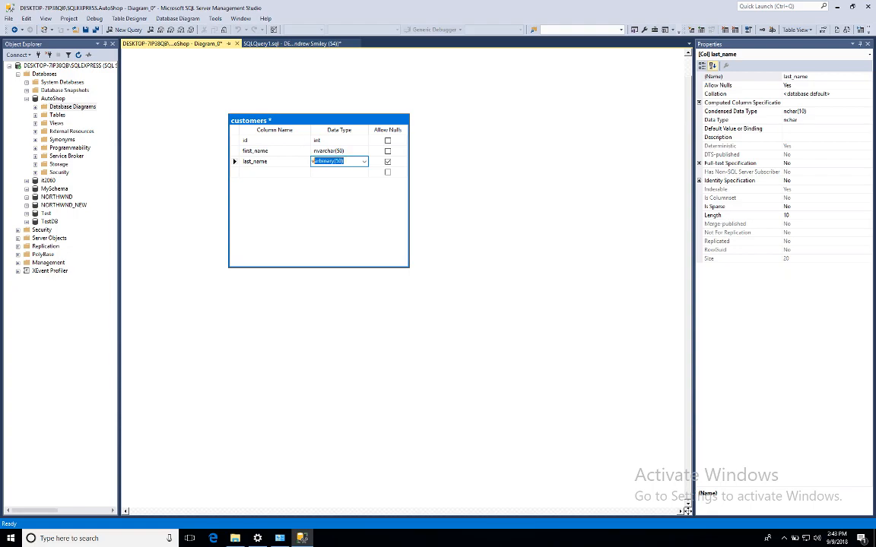
{"action": "key", "text": "BackSpace"}
{"action": "type", "text": "nvar"}
{"action": "key", "text": "Tab"}
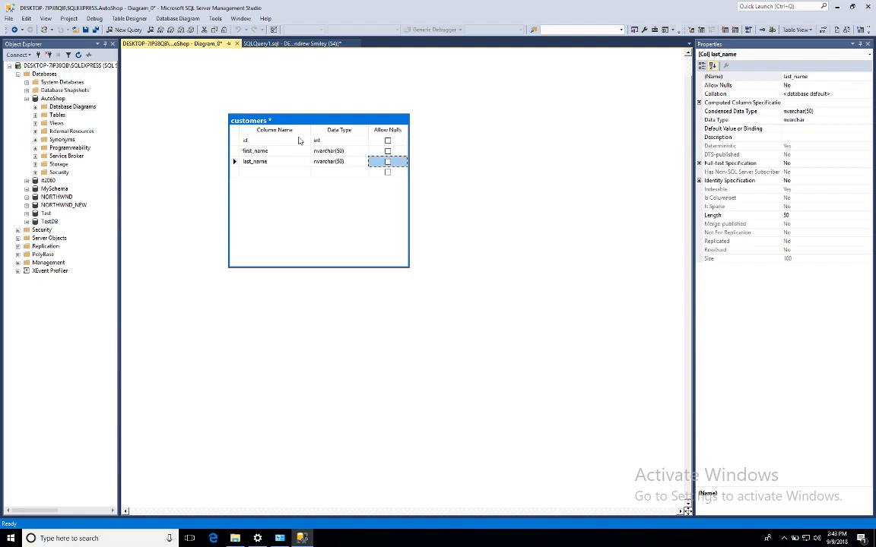
{"action": "key", "text": "space"}
{"action": "key", "text": "Tab"}
Add a street_address column of type nvarchar(50) that allows nulls to the customers table.
{"action": "type", "text": "street"}
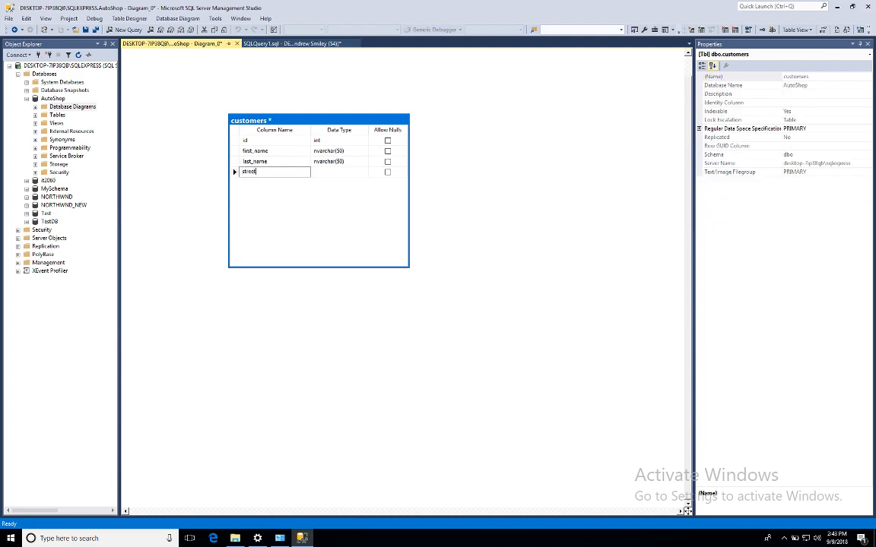
{"action": "type", "text": "_address"}
{"action": "key", "text": "Tab"}
{"action": "type", "text": "vnar"}
{"action": "key", "text": "BackSpace"}
{"action": "key", "text": "BackSpace"}
{"action": "key", "text": "BackSpace"}
{"action": "type", "text": "n"}
{"action": "key", "text": "BackSpace"}
{"action": "key", "text": "BackSpace"}
{"action": "type", "text": "nvarchar(50)"}
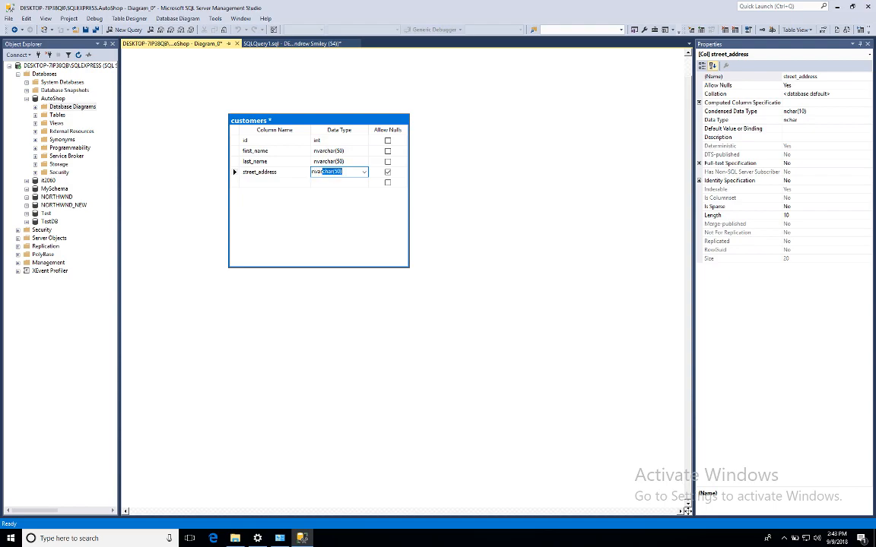
{"action": "key", "text": "Tab"}
{"action": "key", "text": "space"}
{"action": "key", "text": "space"}
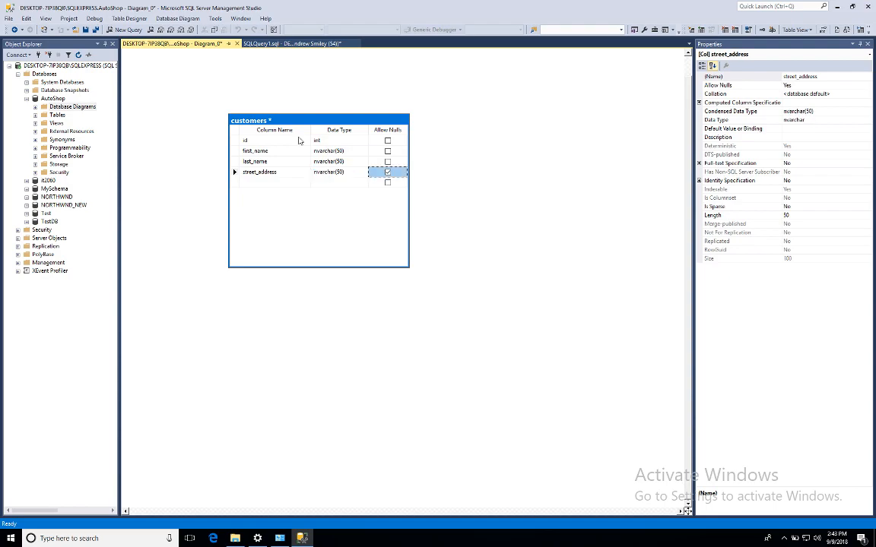
{"action": "key", "text": "Tab"}
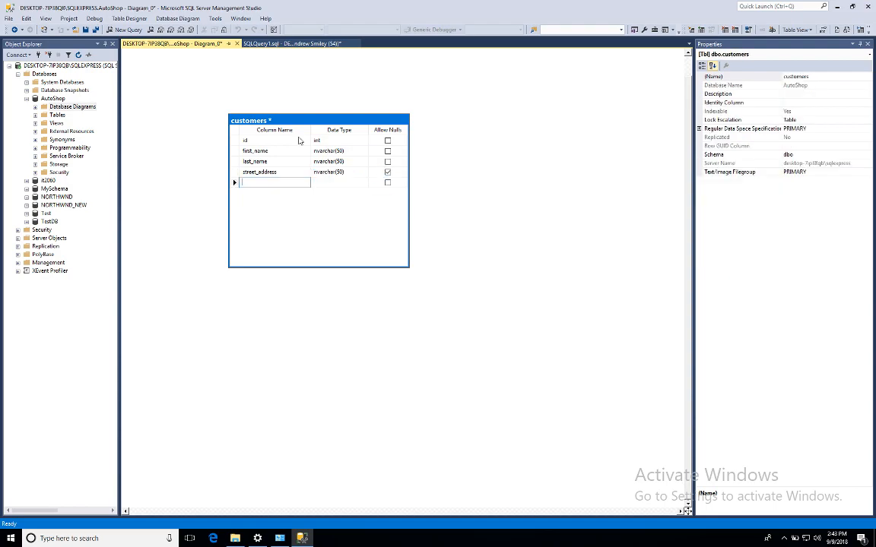
Add a city column of type nvarchar(50) that allows nulls to the customers table.
{"action": "type", "text": "city"}
{"action": "key", "text": "Tab"}
{"action": "type", "text": "nv"}
{"action": "key", "text": "BackSpace"}
{"action": "key", "text": "BackSpace"}
{"action": "type", "text": "nvarchar(50)"}
{"action": "key", "text": "Tab"}
{"action": "key", "text": "space"}
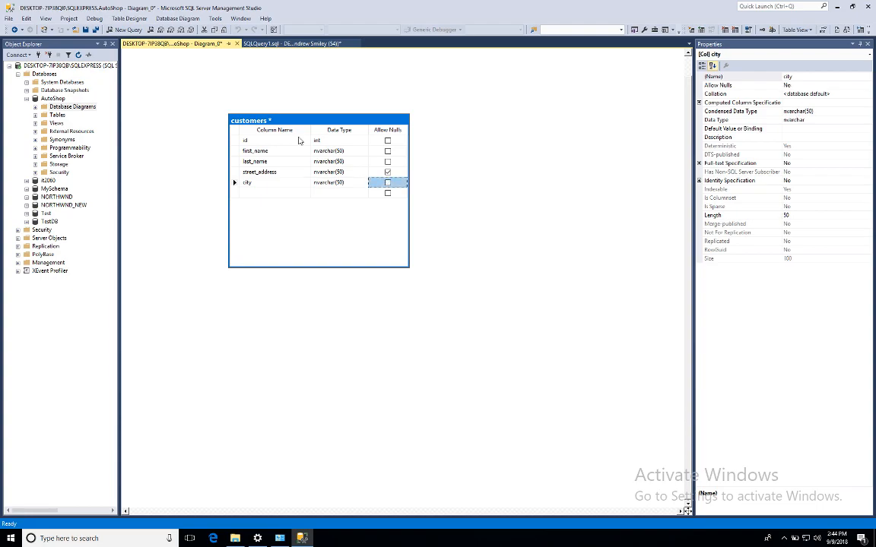
{"action": "key", "text": "Tab"}
{"action": "key", "text": "shift+Tab"}
{"action": "key", "text": "space"}
{"action": "key", "text": "Tab"}
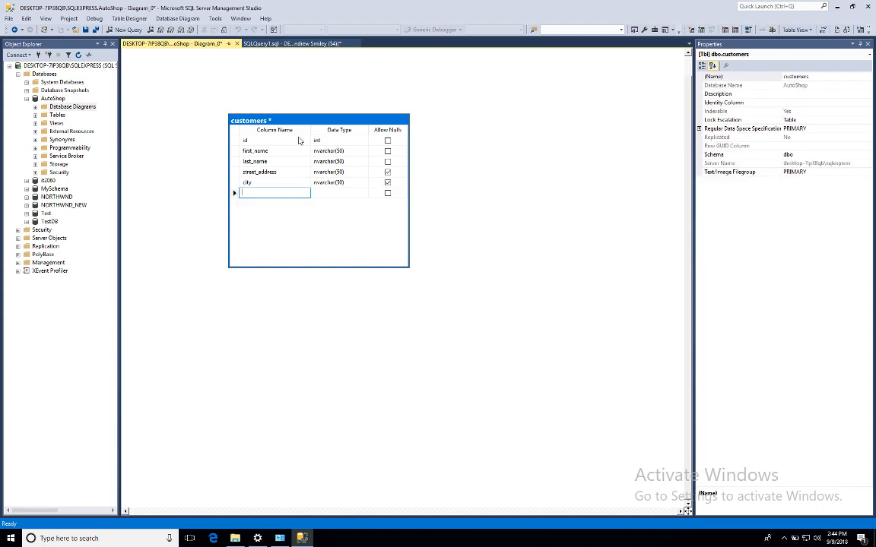
Add a state column of type nvarchar(25) that allows nulls to the customers table.
{"action": "type", "text": "state"}
{"action": "key", "text": "Tab"}
{"action": "type", "text": "v"}
{"action": "key", "text": "BackSpace"}
{"action": "key", "text": "BackSpace"}
{"action": "type", "text": "nvarc"}
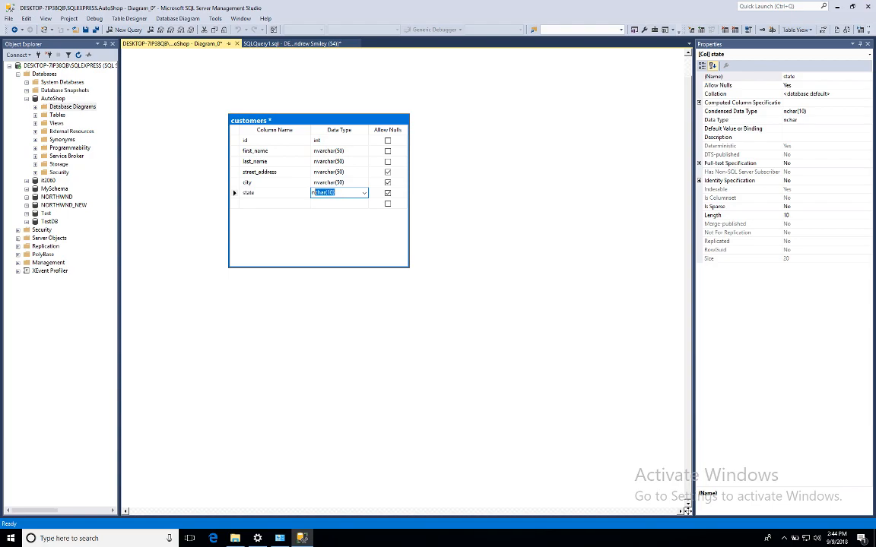
{"action": "type", "text": "har("}
{"action": "key", "text": "BackSpace"}
{"action": "key", "text": "BackSpace"}
{"action": "type", "text": "(25"}
{"action": "key", "text": "Tab"}
{"action": "key", "text": "Tab"}
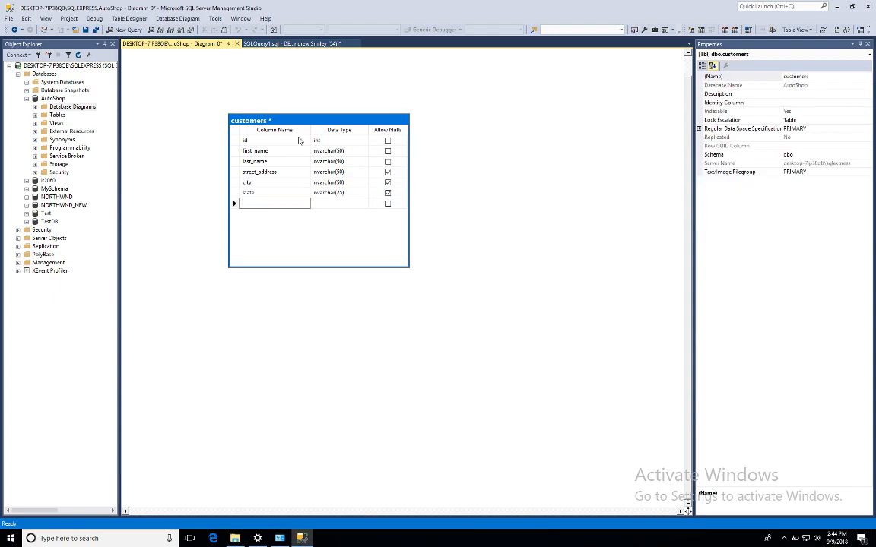
Add a phone column of type nchar(10) to the customers table and disallow nulls.
{"action": "type", "text": "phone"}
{"action": "key", "text": "Tab"}
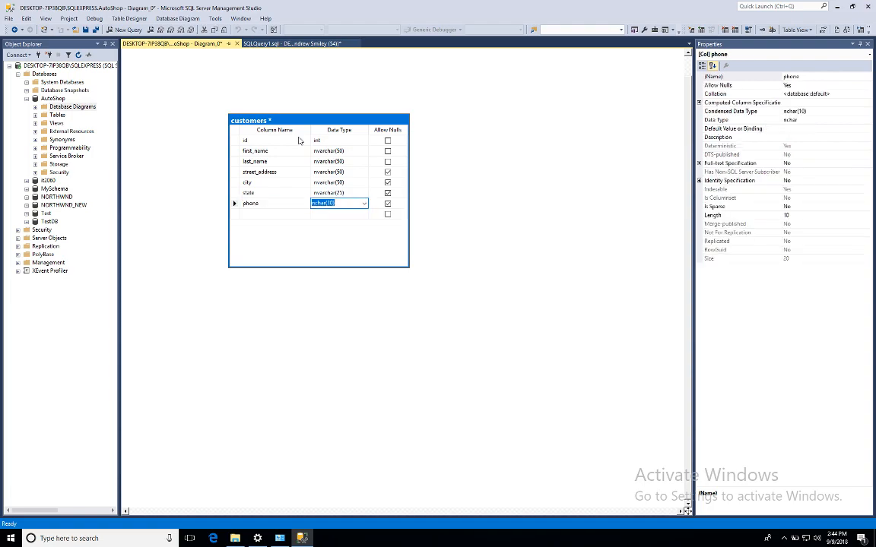
{"action": "key", "text": "Tab"}
{"action": "key", "text": "space"}
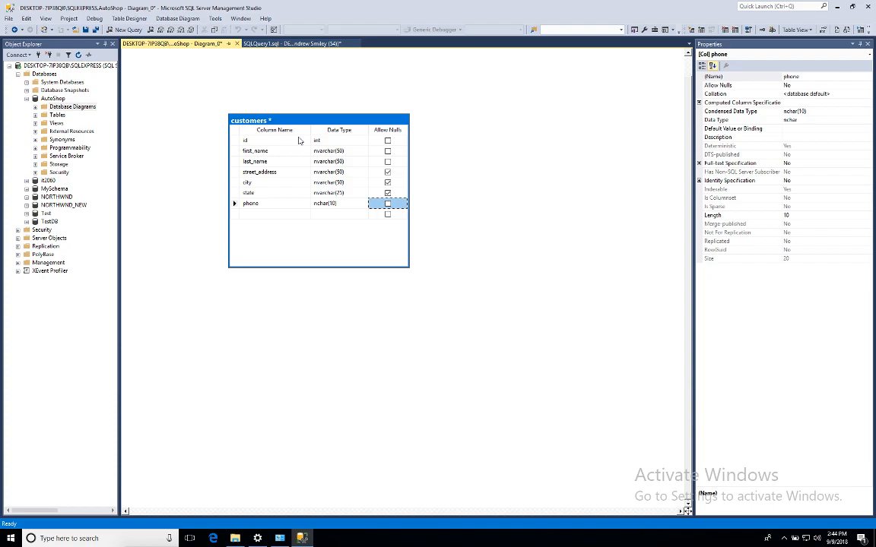
Add a zip column of type nchar(5) that allows nulls to the customers table.
{"action": "key", "text": "Tab"}
{"action": "type", "text": "zipc"}
{"action": "key", "text": "BackSpace"}
{"action": "key", "text": "Tab"}
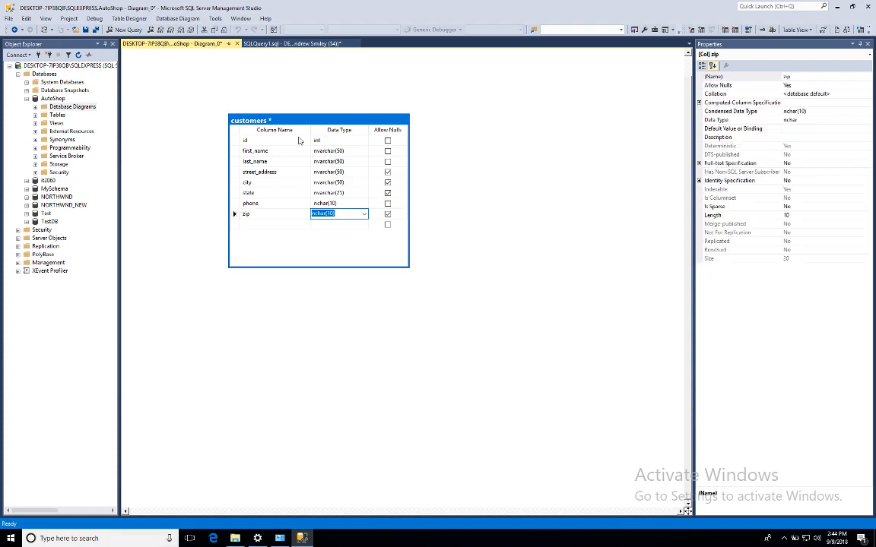
{"action": "left_click", "coordinate": [329, 214]}
{"action": "left_click_drag", "start_coordinate": [324, 214], "coordinate": [362, 219]}
{"action": "type", "text": "(5)"}
{"action": "left_click", "coordinate": [362, 220]}
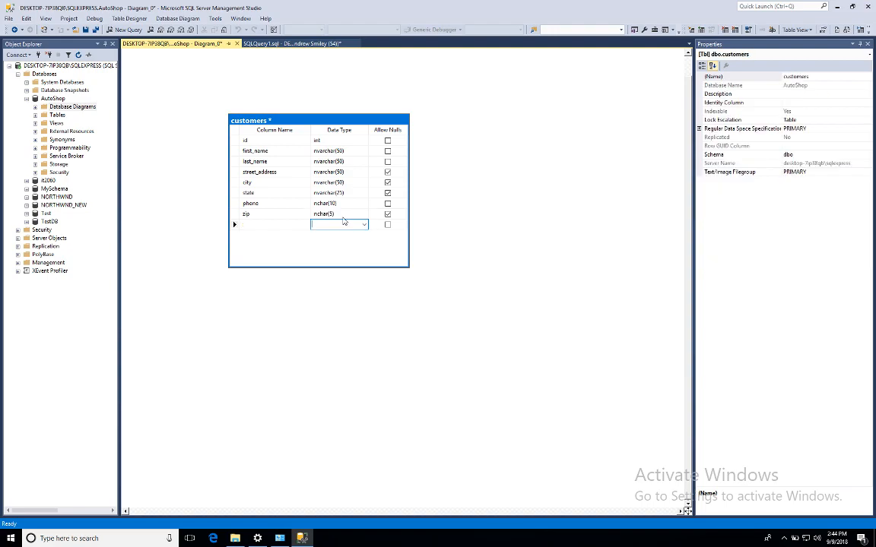
{"action": "left_click", "coordinate": [343, 216]}
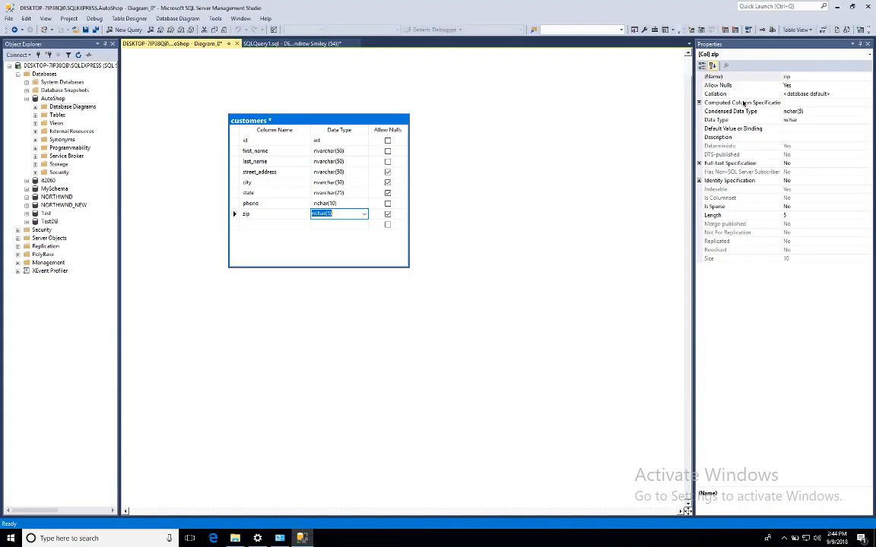
Add an email column of type nvarchar(50) that allows nulls to the customers table.
{"action": "left_click", "coordinate": [246, 223]}
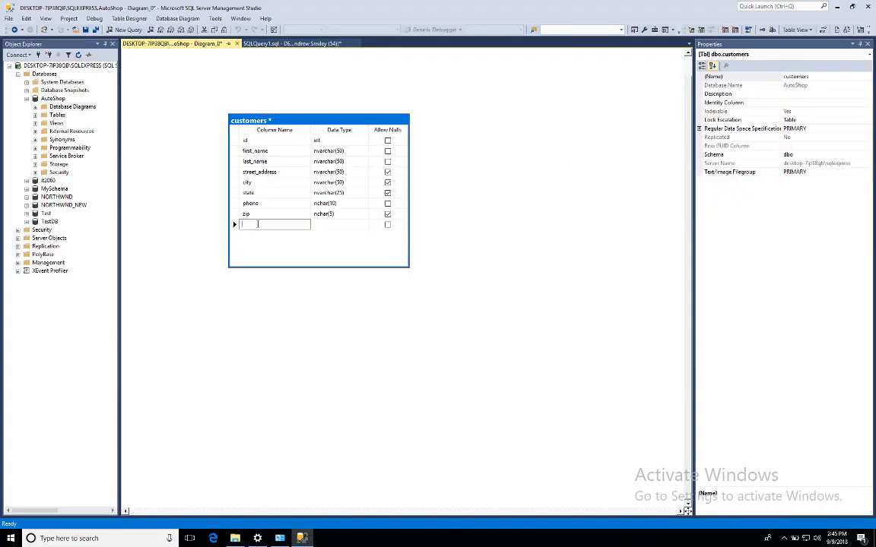
{"action": "type", "text": "email"}
{"action": "key", "text": "Tab"}
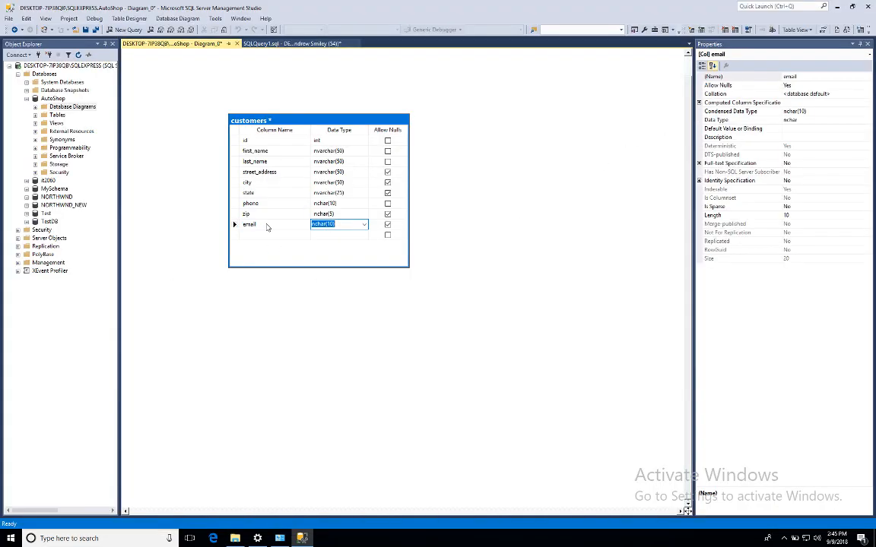
{"action": "type", "text": "nvarchar"}
{"action": "key", "text": "Return"}
{"action": "left_click", "coordinate": [479, 227]}
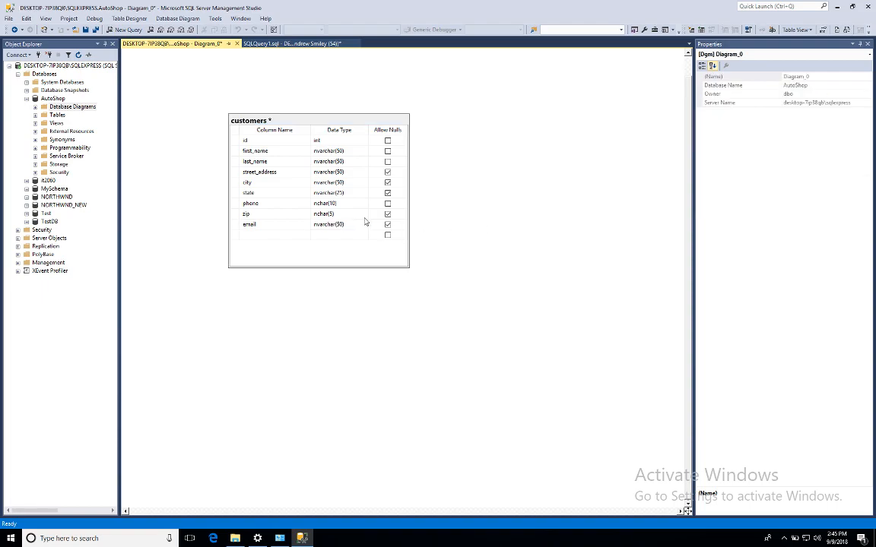
Set the id column as the primary key of the customers table.
{"action": "left_click", "coordinate": [251, 120]}
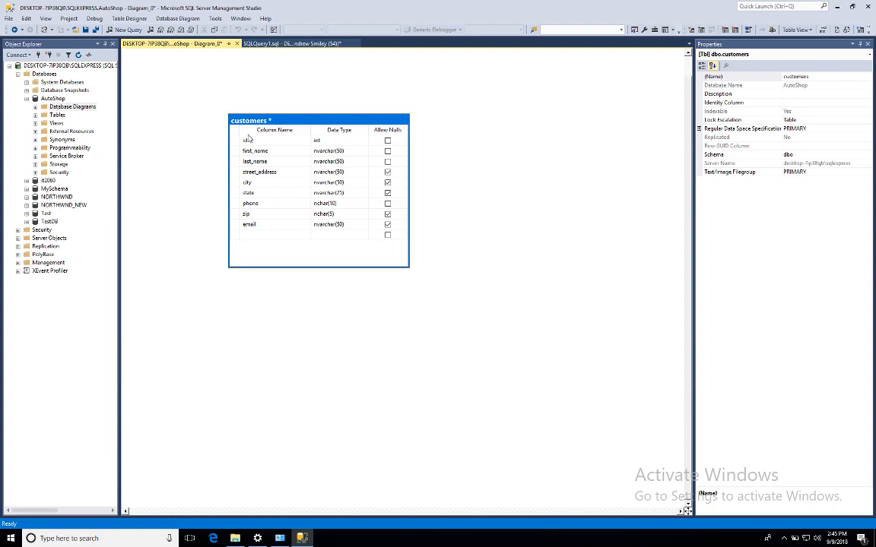
{"action": "left_click", "coordinate": [235, 141]}
{"action": "right_click", "coordinate": [237, 143]}
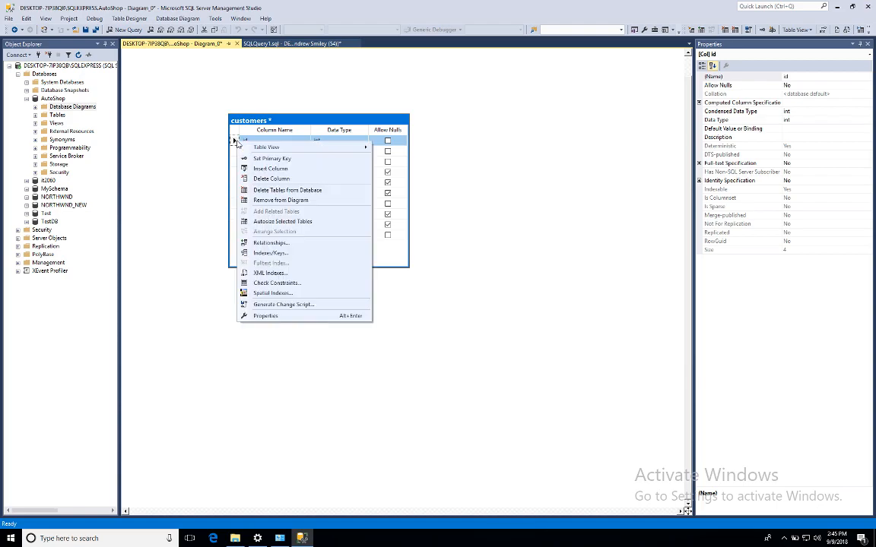
{"action": "left_click", "coordinate": [275, 158]}
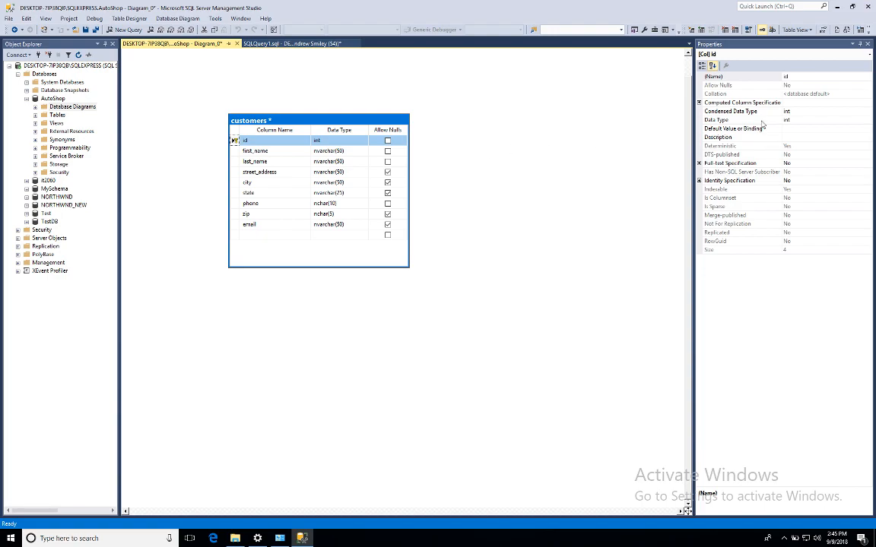
Expand the identity specification of the customers table's id column and review the column's properties.
{"action": "left_click", "coordinate": [699, 181]}
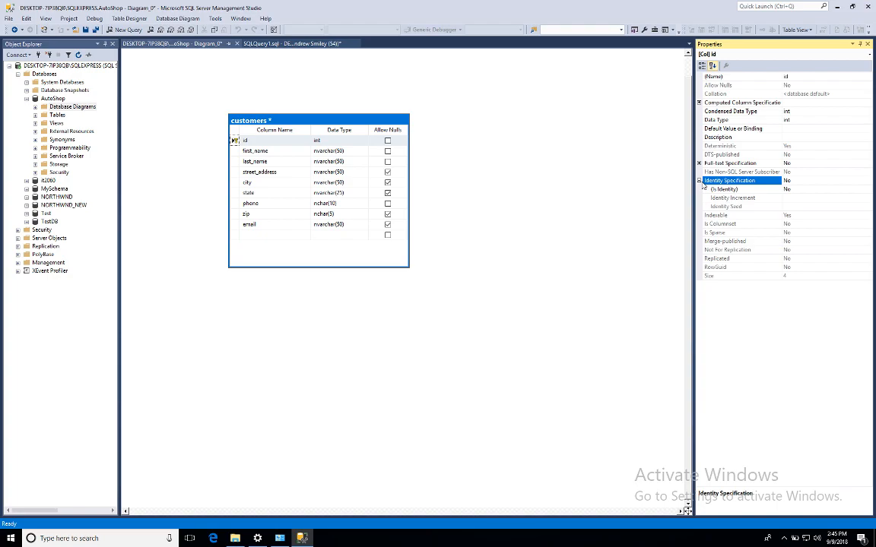
{"action": "left_click", "coordinate": [258, 142]}
{"action": "left_click", "coordinate": [234, 142]}
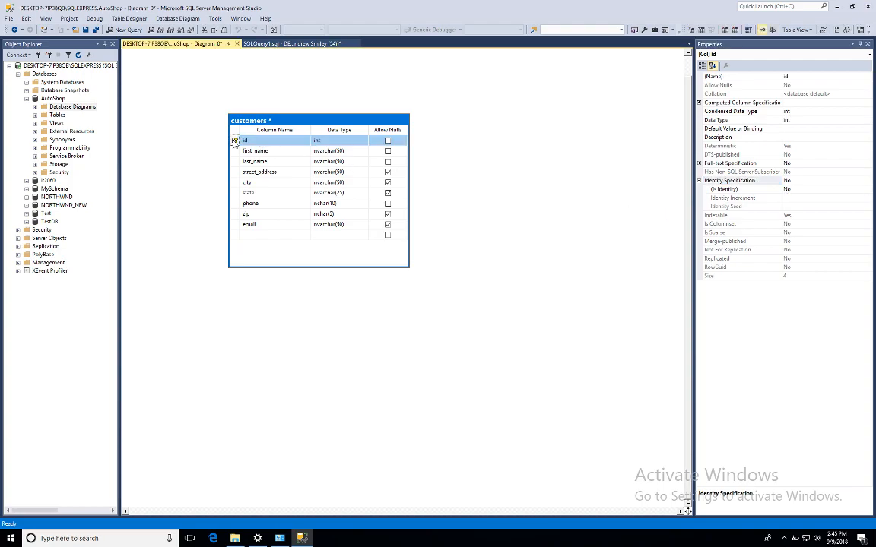
{"action": "right_click", "coordinate": [234, 142]}
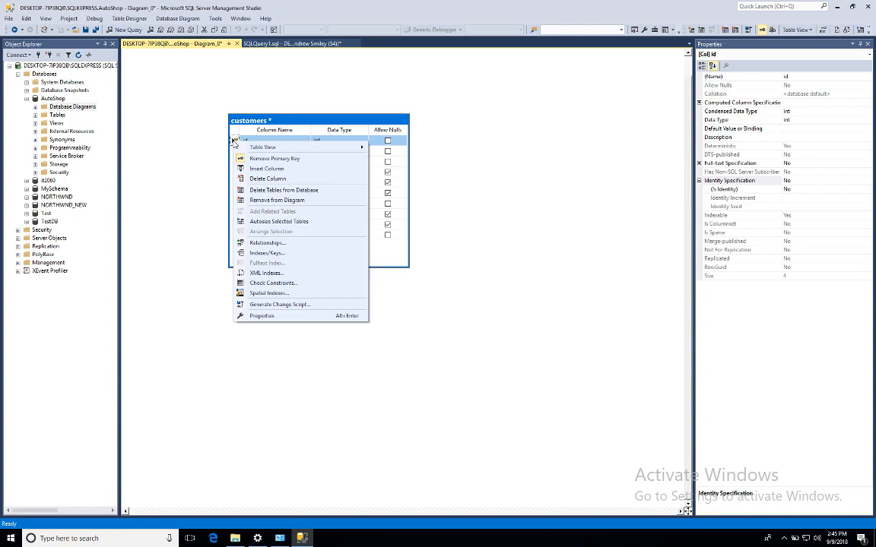
{"action": "left_click", "coordinate": [333, 316]}
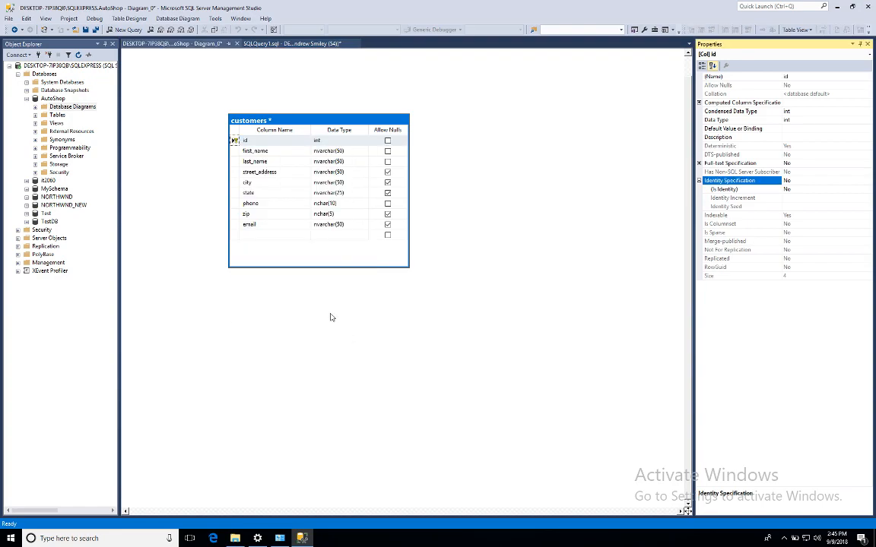
{"action": "left_click", "coordinate": [301, 254]}
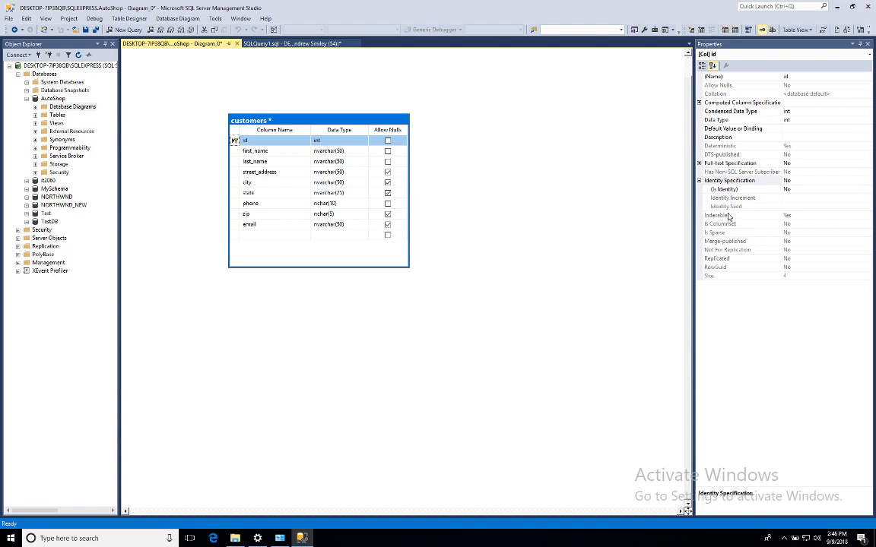
Add a new table named vehicles to the diagram below the customers table.
{"action": "right_click", "coordinate": [299, 362]}
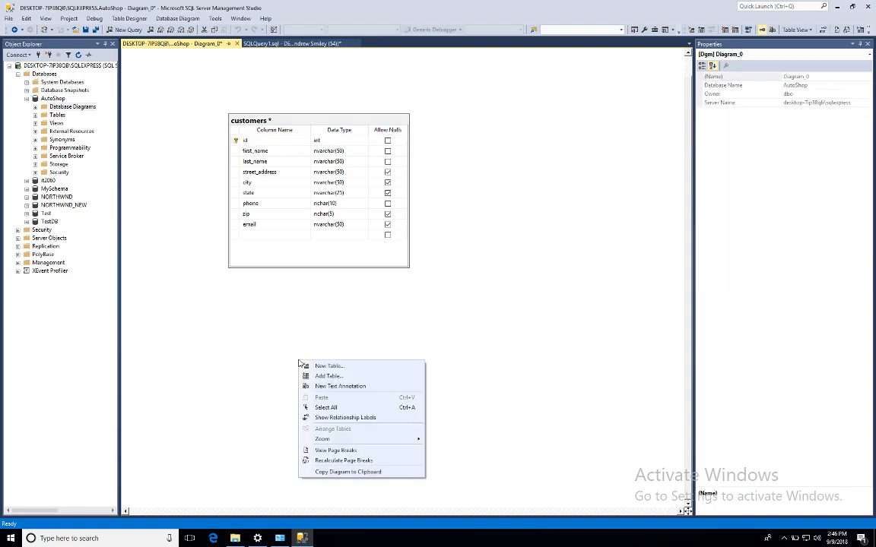
{"action": "left_click", "coordinate": [336, 368]}
{"action": "type", "text": "vhhicle"}
{"action": "key", "text": "Return"}
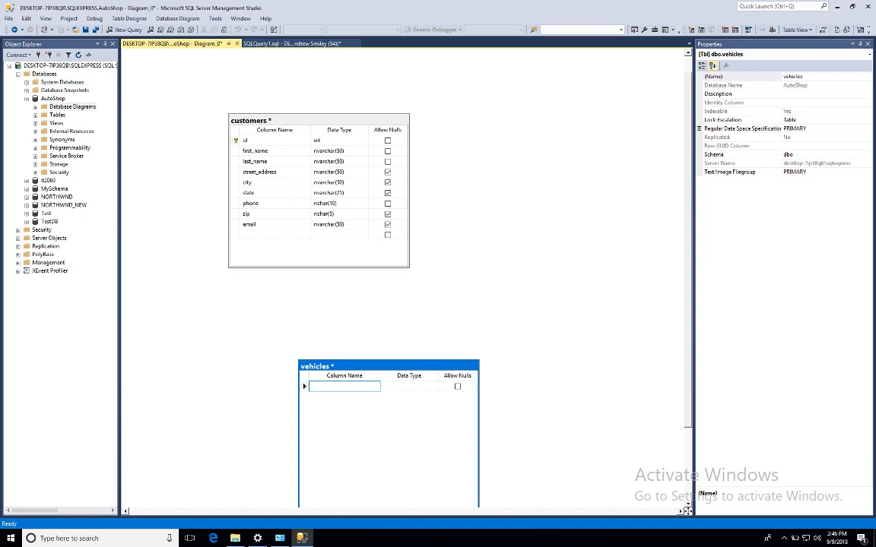
Add an id column of type int that disallows nulls to the vehicles table, checking the table definitions in the note.
{"action": "key", "text": "super+Tab"}
{"action": "key", "text": "super+Tab"}
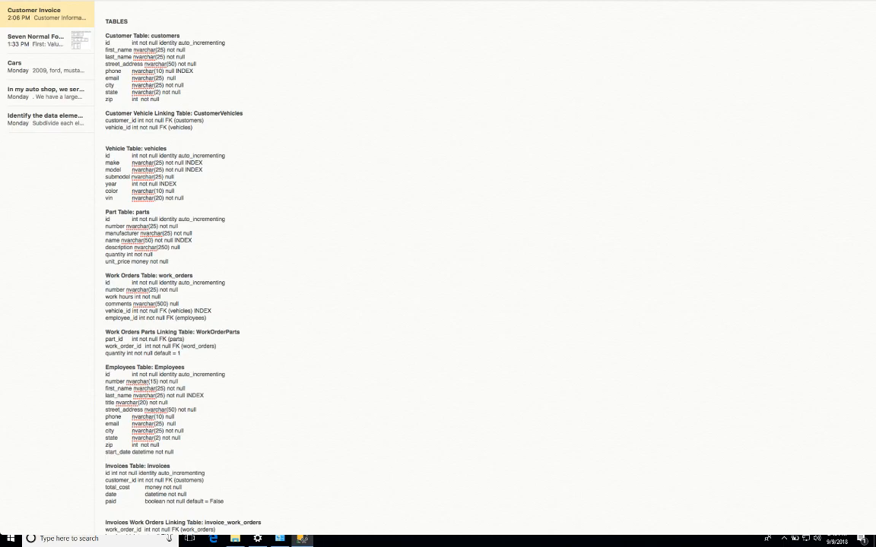
{"action": "key", "text": "super+Tab"}
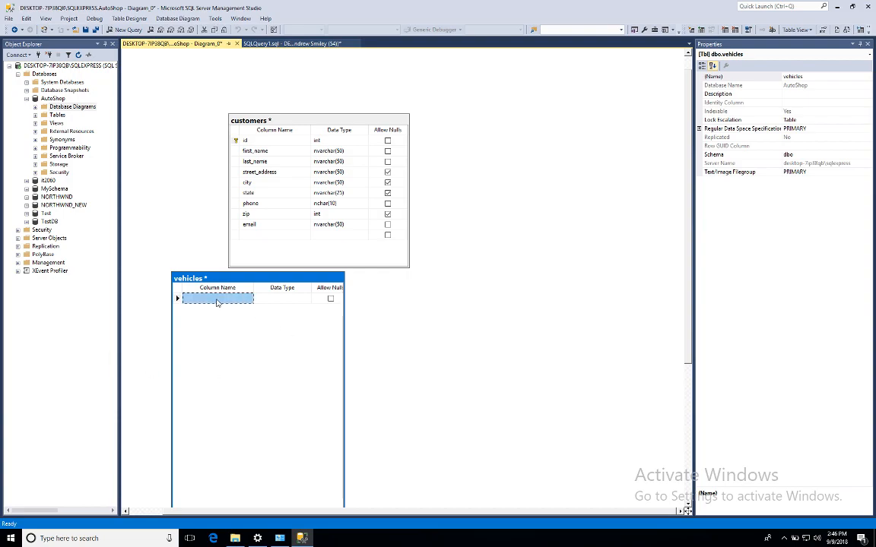
{"action": "type", "text": "id"}
{"action": "key", "text": "Tab"}
{"action": "type", "text": "int"}
{"action": "key", "text": "Tab"}
{"action": "key", "text": "space"}
Place the vehicles table to the right of the customers table, level with it, and resize it to a similar height.
{"action": "left_click_drag", "start_coordinate": [237, 280], "coordinate": [304, 283]}
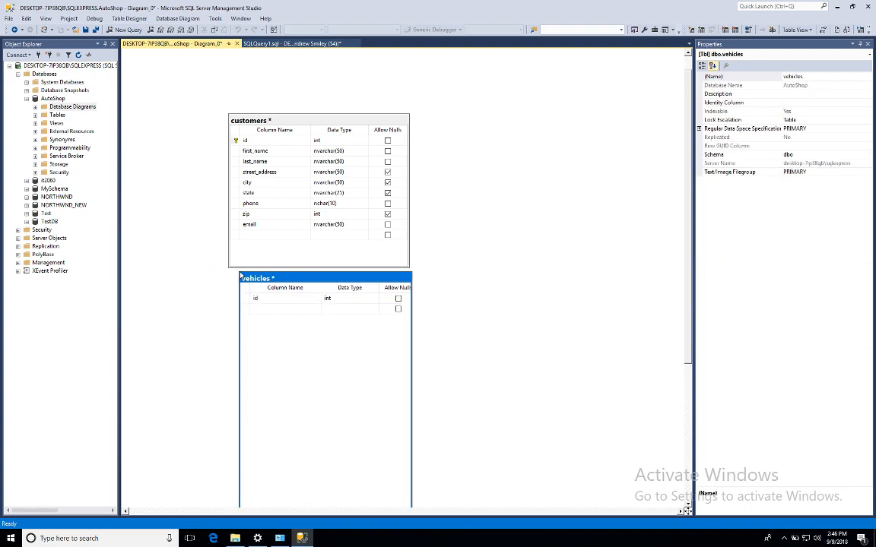
{"action": "left_click", "coordinate": [344, 275]}
{"action": "left_click_drag", "start_coordinate": [344, 277], "coordinate": [543, 137]}
{"action": "left_click_drag", "start_coordinate": [440, 130], "coordinate": [392, 337]}
{"action": "left_click_drag", "start_coordinate": [485, 348], "coordinate": [519, 148]}
Set the id column as the primary key of the vehicles table.
{"action": "left_click", "coordinate": [452, 166]}
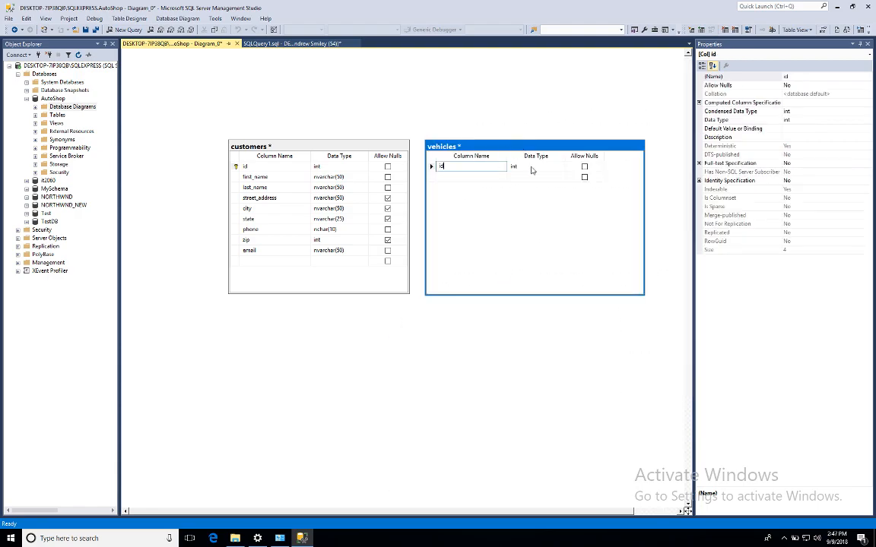
{"action": "right_click", "coordinate": [430, 168]}
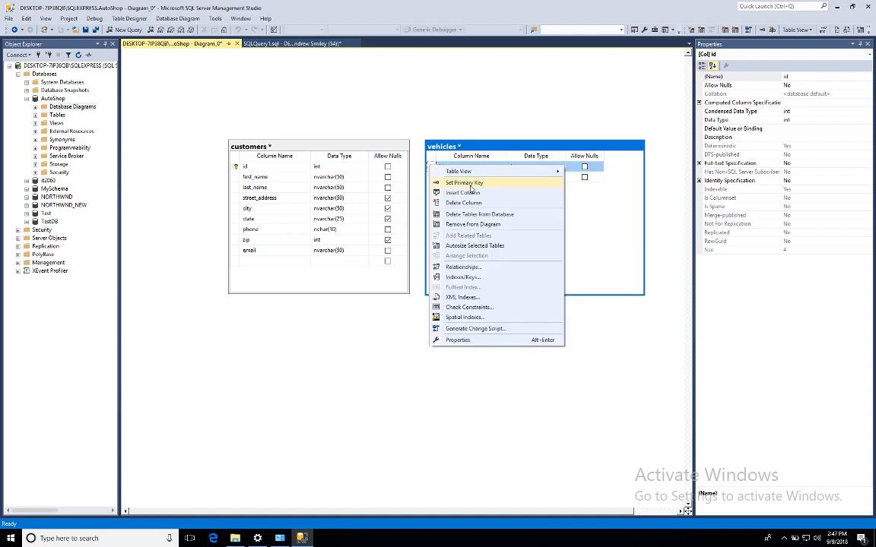
{"action": "left_click", "coordinate": [458, 182]}
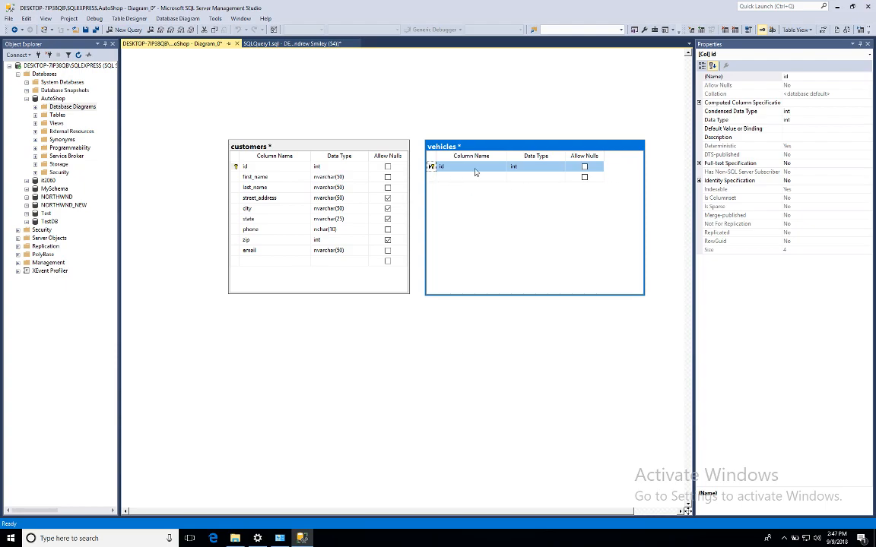
Make the id column of the vehicles table an identity column.
{"action": "left_click", "coordinate": [712, 172]}
{"action": "left_click", "coordinate": [715, 181]}
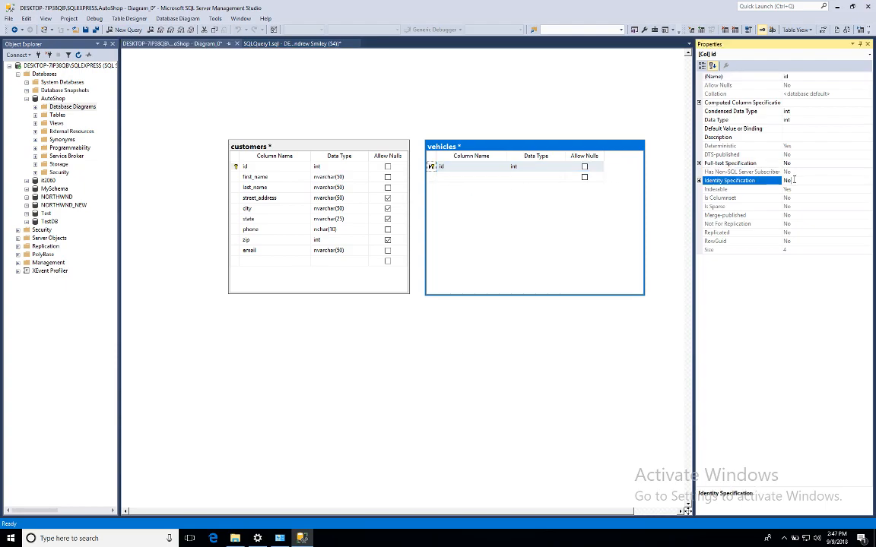
{"action": "left_click", "coordinate": [698, 181]}
{"action": "left_click", "coordinate": [800, 189]}
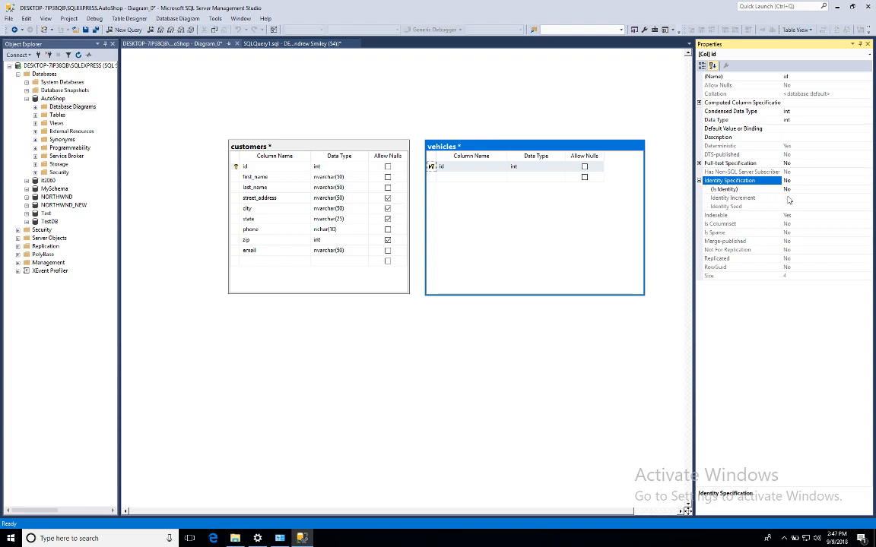
{"action": "left_click", "coordinate": [867, 189]}
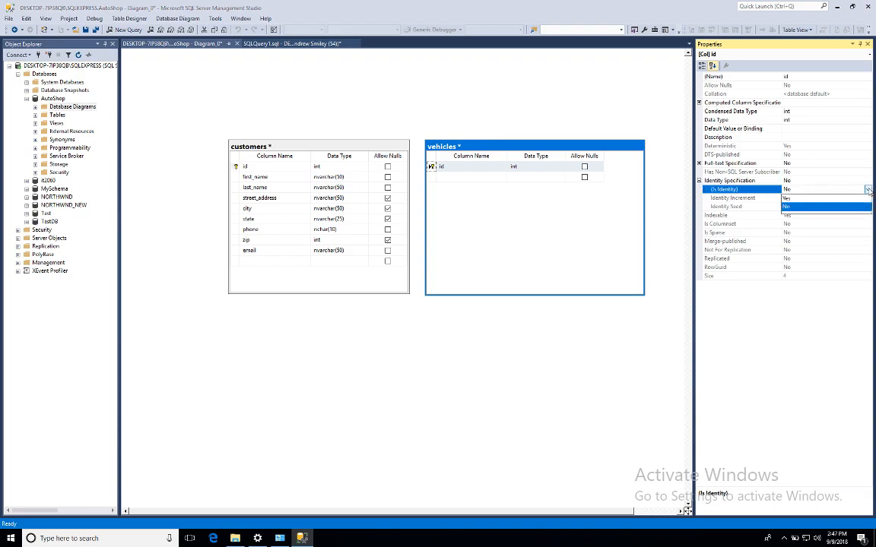
{"action": "left_click", "coordinate": [797, 200]}
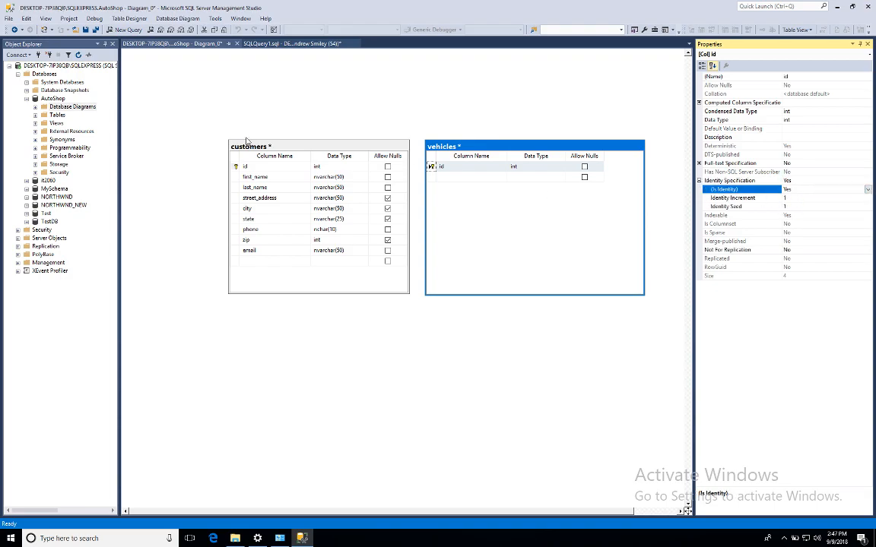
Make the id column of the customers table an identity column.
{"action": "left_click", "coordinate": [266, 165]}
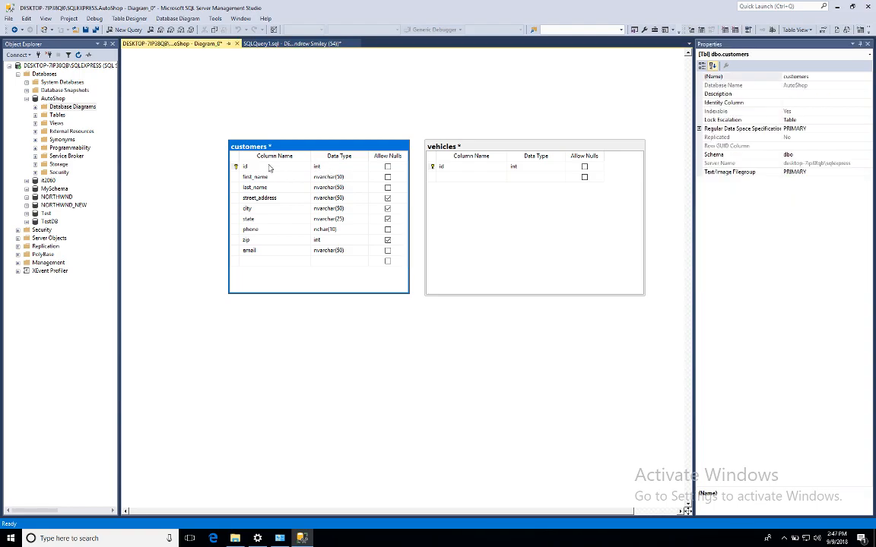
{"action": "left_click", "coordinate": [268, 167]}
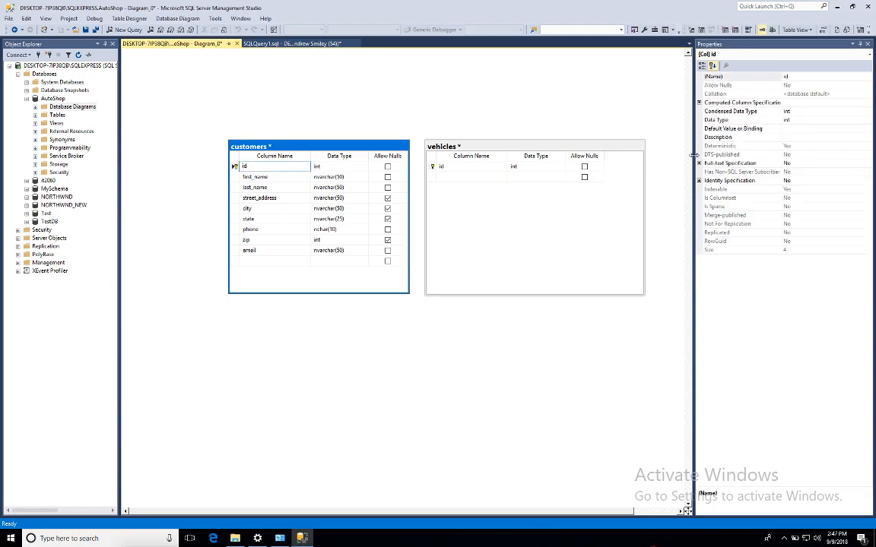
{"action": "double_click", "coordinate": [768, 181]}
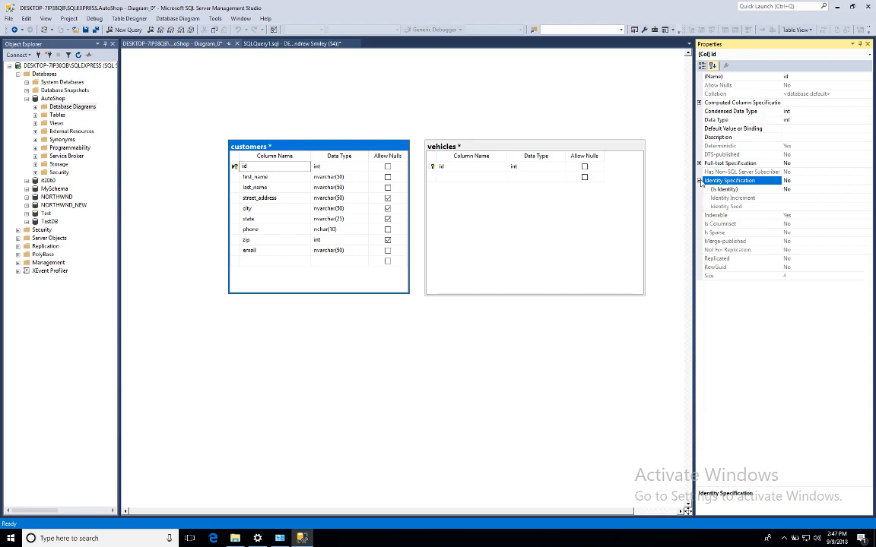
{"action": "left_click", "coordinate": [811, 189]}
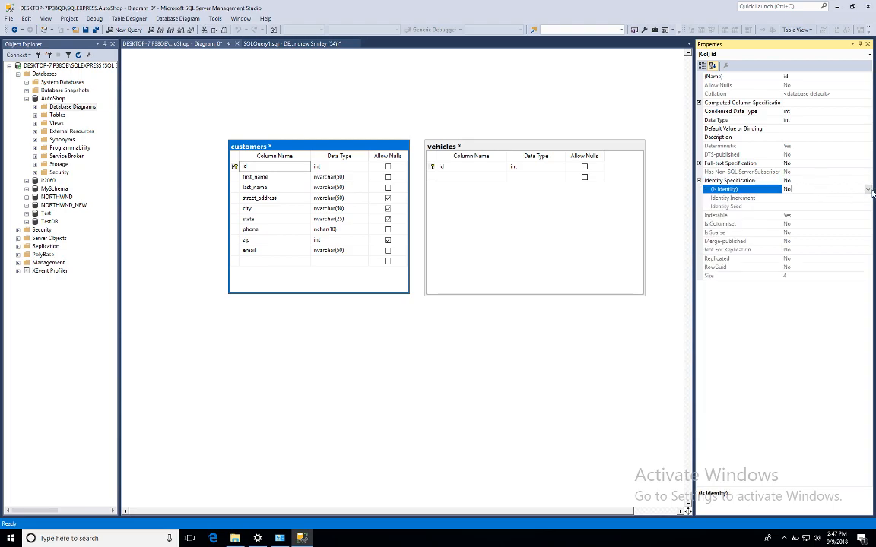
{"action": "left_click", "coordinate": [868, 190]}
{"action": "left_click", "coordinate": [806, 198]}
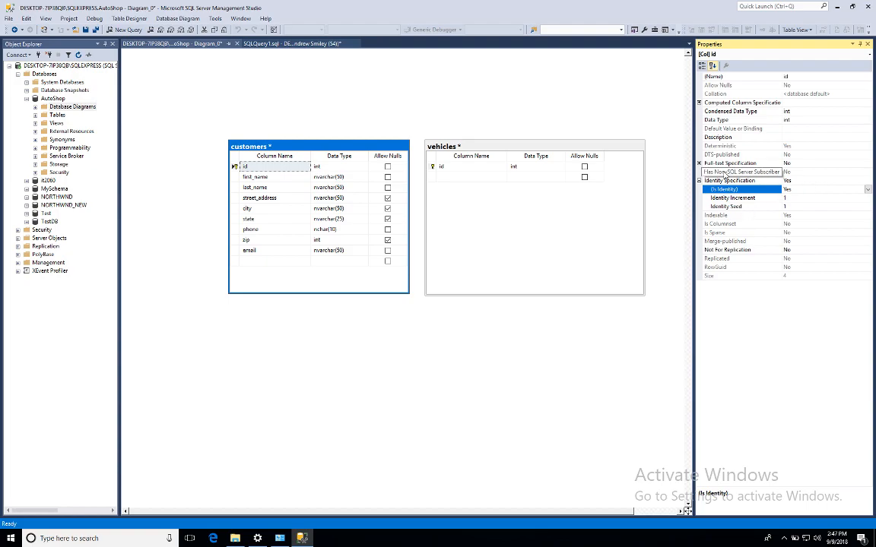
Add a make column of type varchar(50) below id in the vehicles table.
{"action": "left_click", "coordinate": [460, 240]}
{"action": "left_click", "coordinate": [467, 176]}
{"action": "type", "text": "make"}
{"action": "key", "text": "Tab"}
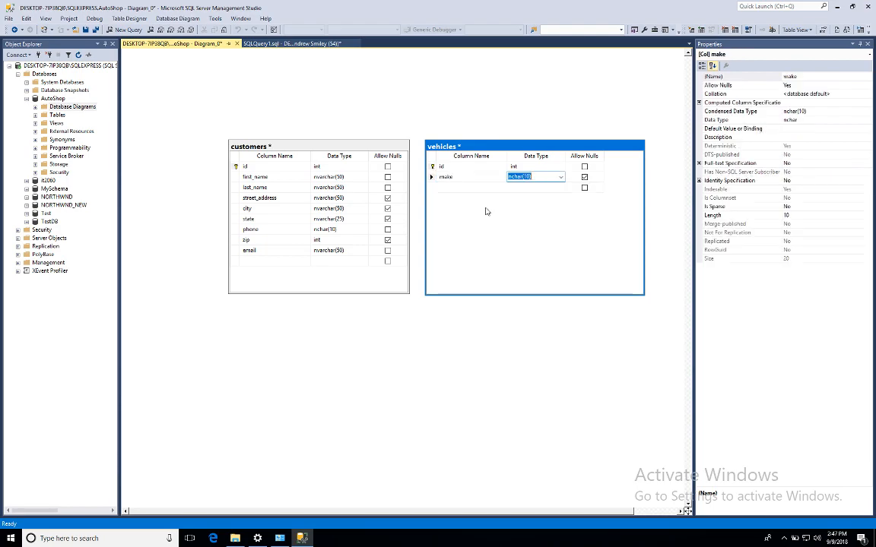
{"action": "type", "text": "nvar"}
{"action": "type", "text": "char"}
{"action": "key", "text": "BackSpace"}
{"action": "key", "text": "BackSpace"}
{"action": "key", "text": "BackSpace"}
{"action": "key", "text": "BackSpace"}
{"action": "key", "text": "BackSpace"}
{"action": "key", "text": "BackSpace"}
{"action": "key", "text": "BackSpace"}
{"action": "key", "text": "BackSpace"}
{"action": "key", "text": "BackSpace"}
{"action": "type", "text": "varcha"}
{"action": "key", "text": "Return"}
{"action": "left_click", "coordinate": [487, 211]}
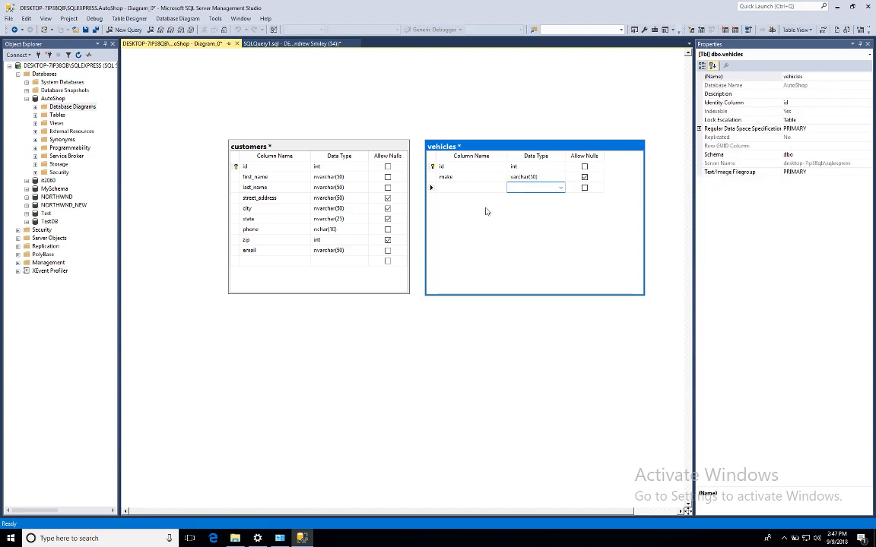
Disallow nulls for the make column of the vehicles table.
{"action": "key", "text": "shift+Tab"}
{"action": "key", "text": "shift+Tab"}
{"action": "key", "text": "shift+Tab"}
{"action": "key", "text": "space"}
{"action": "key", "text": "Tab"}
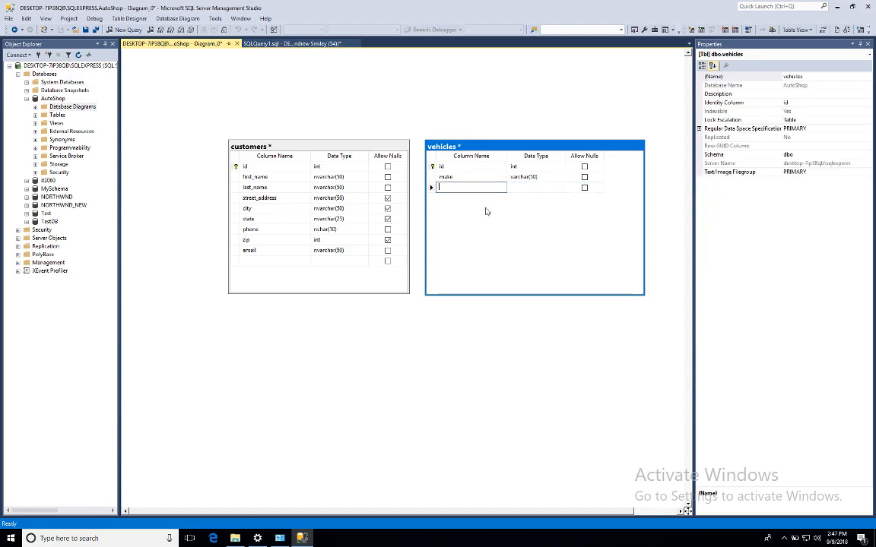
Add a model column of type varchar(50) that disallows nulls to the vehicles table.
{"action": "type", "text": "model"}
{"action": "key", "text": "Tab"}
{"action": "type", "text": "varc"}
{"action": "key", "text": "Tab"}
{"action": "key", "text": "space"}
{"action": "key", "text": "Tab"}
Add a submodel column of type varchar(50) that allows nulls to the vehicles table.
{"action": "type", "text": "submodel"}
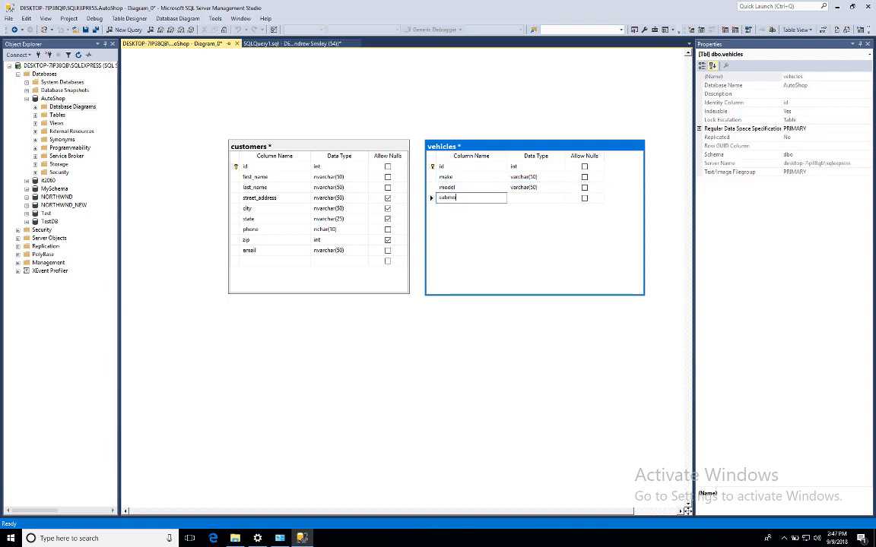
{"action": "key", "text": "Tab"}
{"action": "type", "text": "varc"}
{"action": "key", "text": "Tab"}
{"action": "key", "text": "Tab"}
Add a year column of type int that disallows nulls to the vehicles table.
{"action": "type", "text": "year"}
{"action": "key", "text": "Tab"}
{"action": "type", "text": "int"}
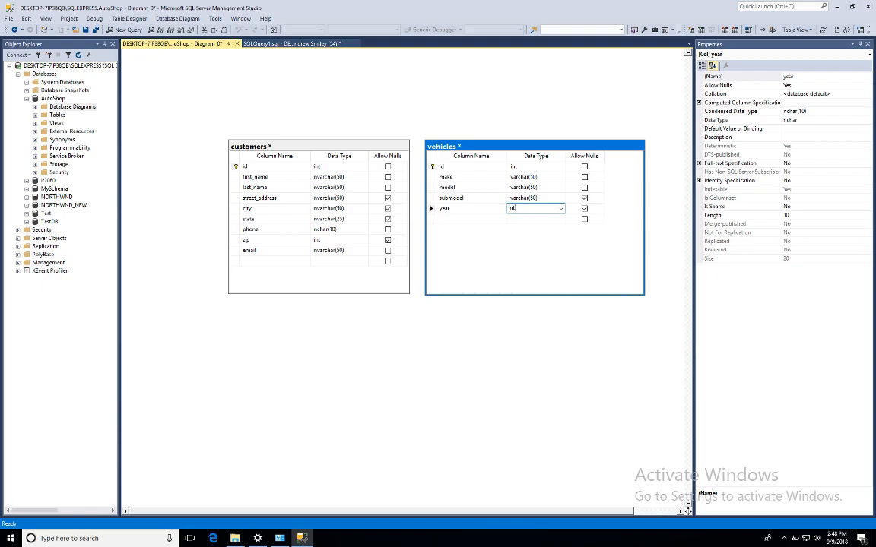
{"action": "key", "text": "Tab"}
{"action": "key", "text": "space"}
{"action": "key", "text": "Tab"}
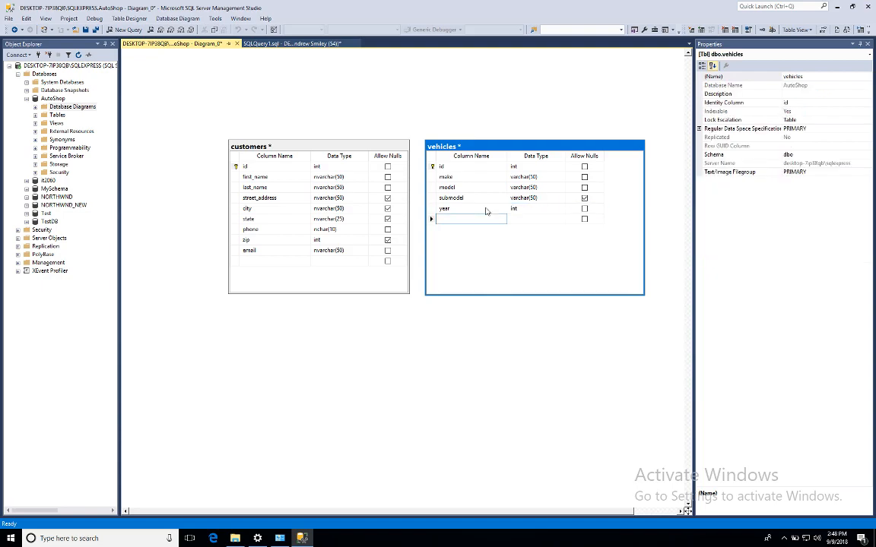
Add a color column of type nvarchar(50) that allows nulls to the vehicles table.
{"action": "type", "text": "color"}
{"action": "key", "text": "Tab"}
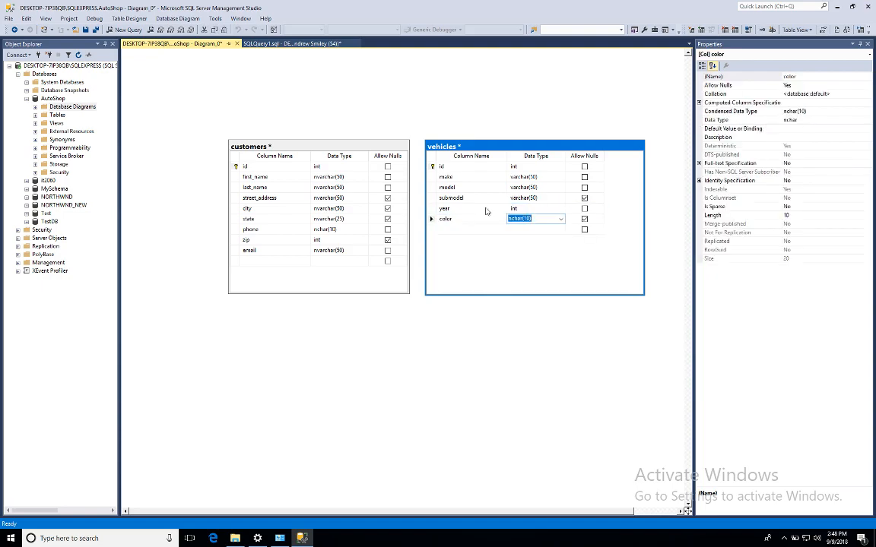
{"action": "type", "text": "varchar"}
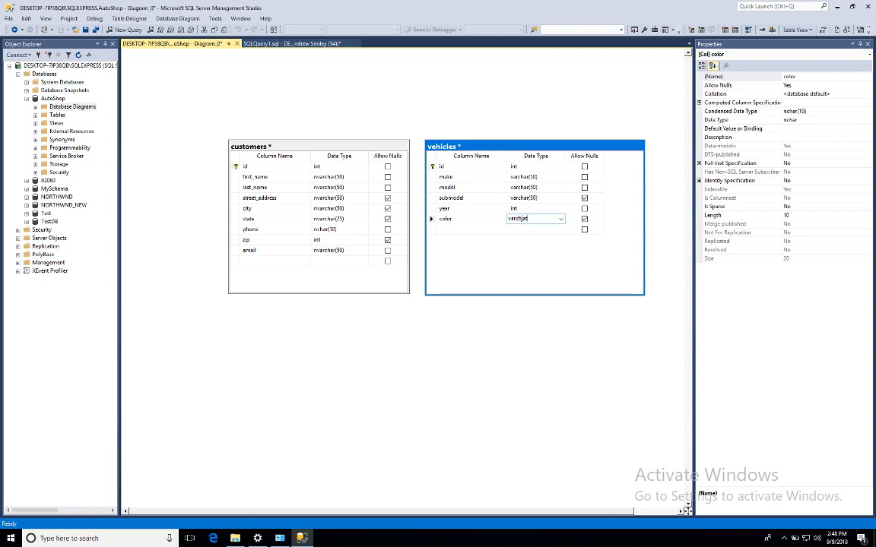
{"action": "type", "text": "nva"}
{"action": "key", "text": "Tab"}
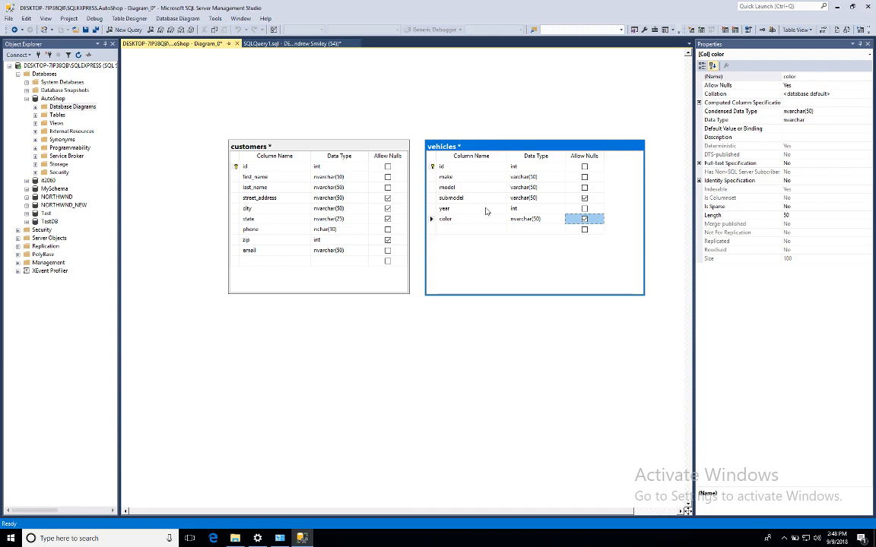
{"action": "key", "text": "Tab"}
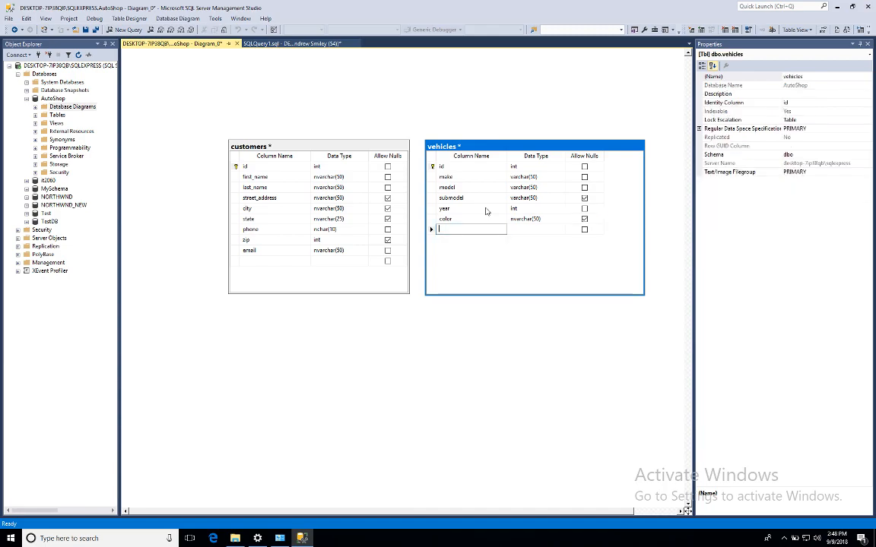
Add a vin column of type nvarchar(30) that disallows nulls to the vehicles table.
{"action": "type", "text": "l"}
{"action": "type", "text": "in"}
{"action": "key", "text": "Tab"}
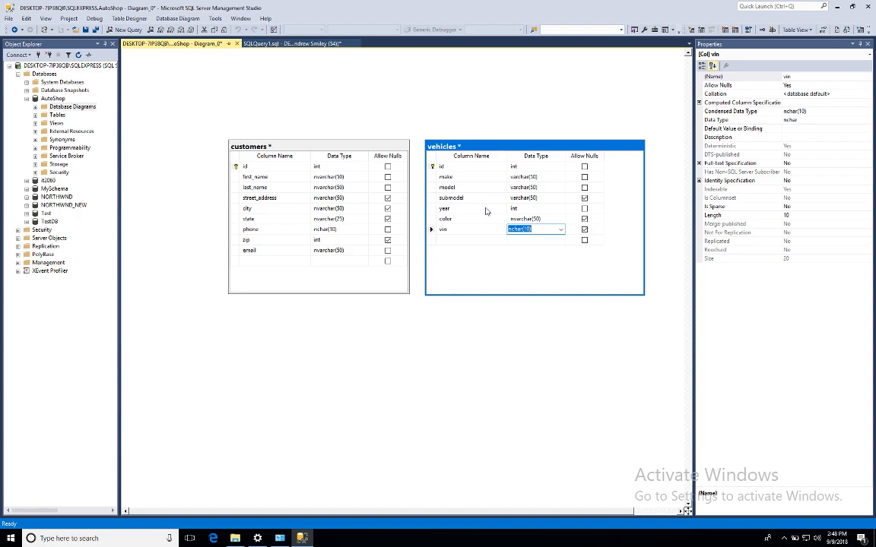
{"action": "type", "text": "nvarch"}
{"action": "type", "text": "ar("}
{"action": "type", "text": "03"}
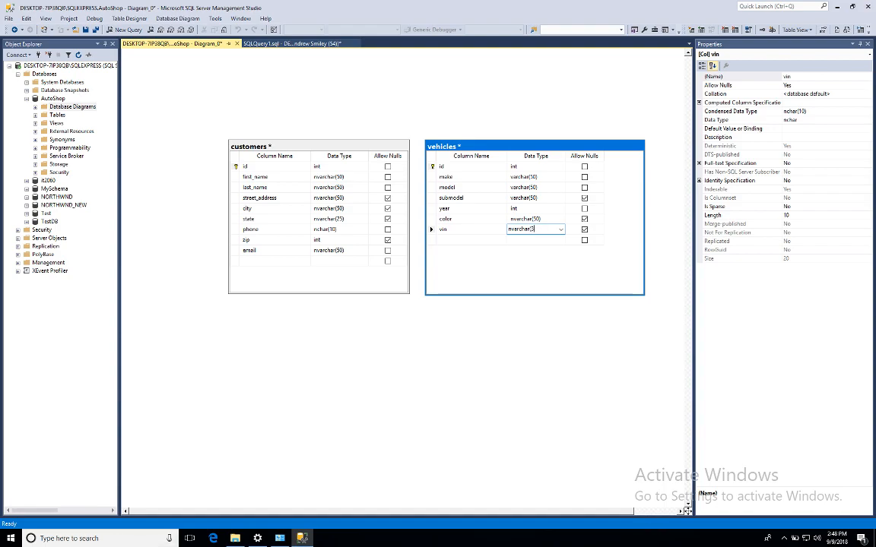
{"action": "type", "text": "0)"}
{"action": "key", "text": "Tab"}
{"action": "key", "text": "space"}
Try to delete the empty row below vin in the vehicles table.
{"action": "left_click", "coordinate": [430, 240]}
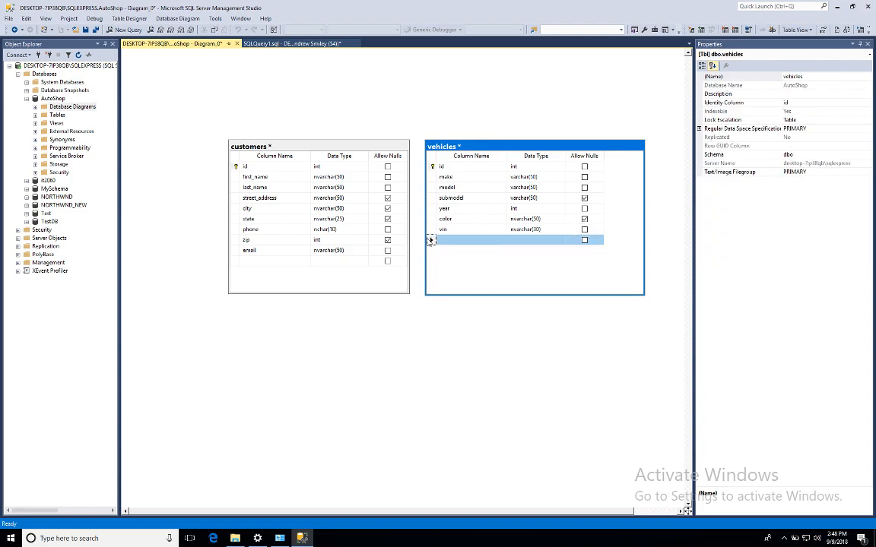
{"action": "right_click", "coordinate": [430, 240]}
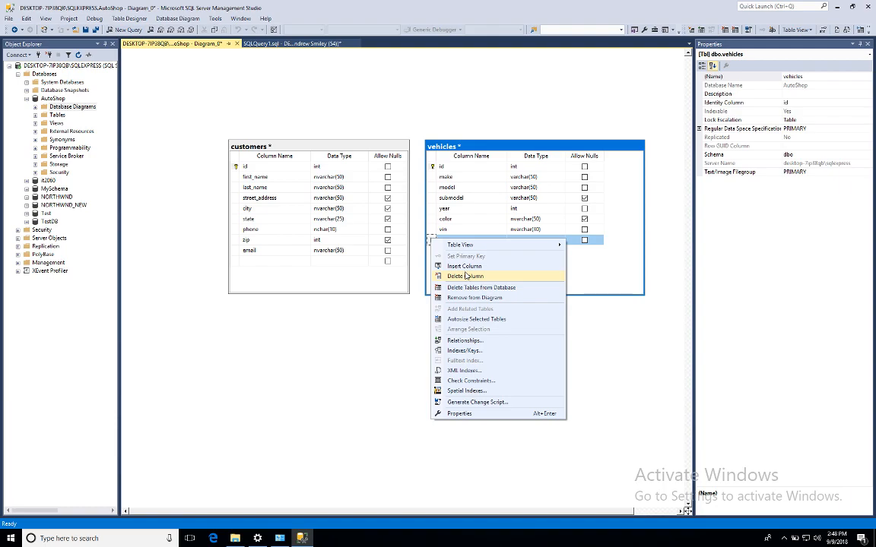
{"action": "left_click", "coordinate": [465, 277]}
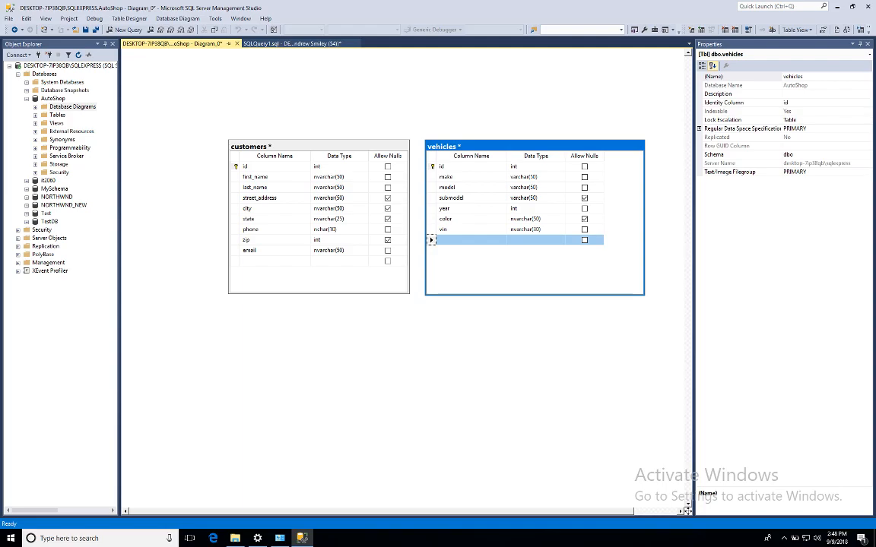
{"action": "left_click", "coordinate": [480, 146]}
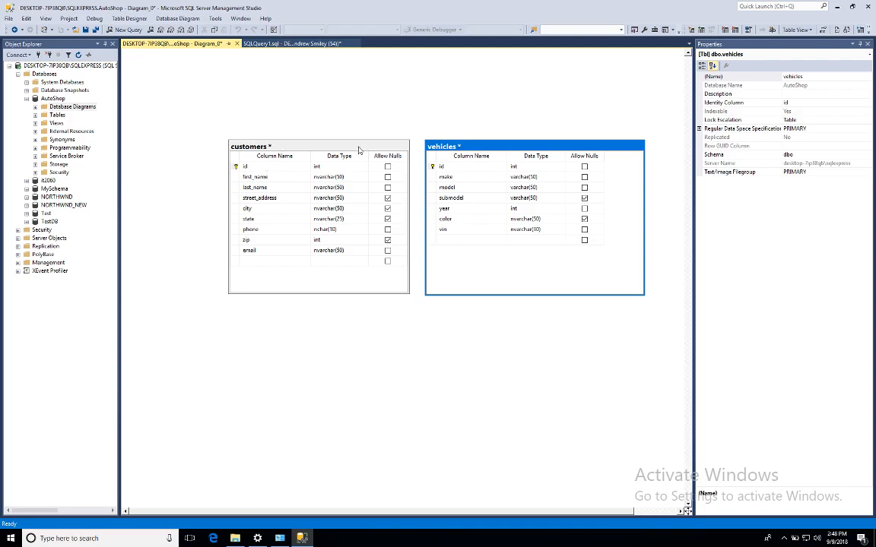
{"action": "left_click", "coordinate": [358, 148]}
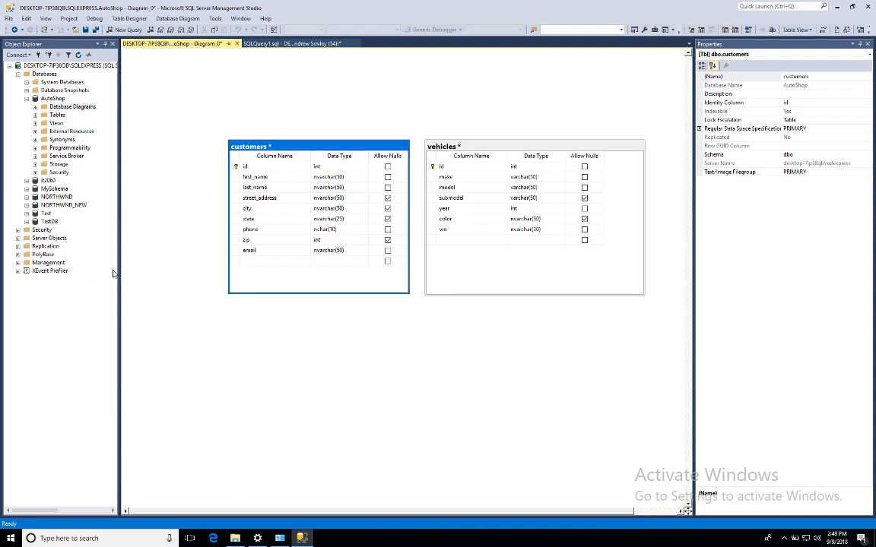
Add a new table named customers_vehicles and place it centrally below the customers and vehicles tables.
{"action": "right_click", "coordinate": [264, 380]}
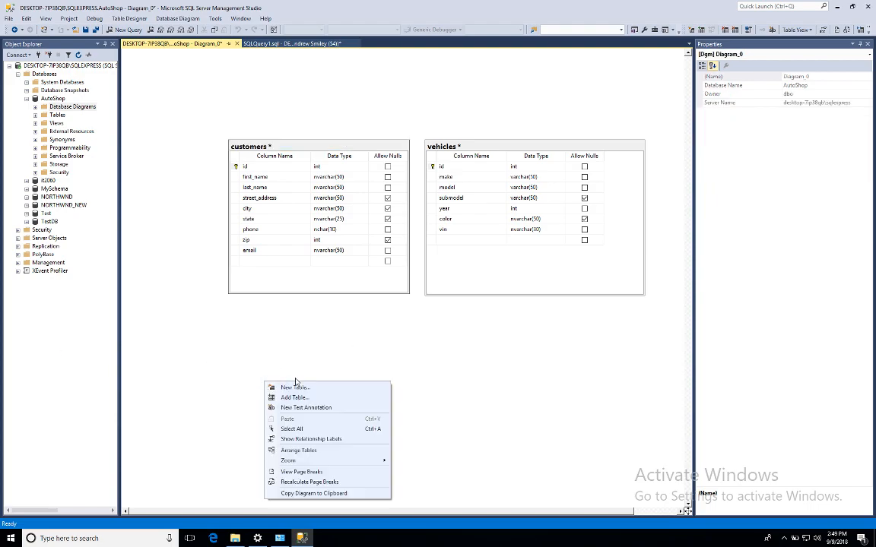
{"action": "left_click", "coordinate": [293, 388]}
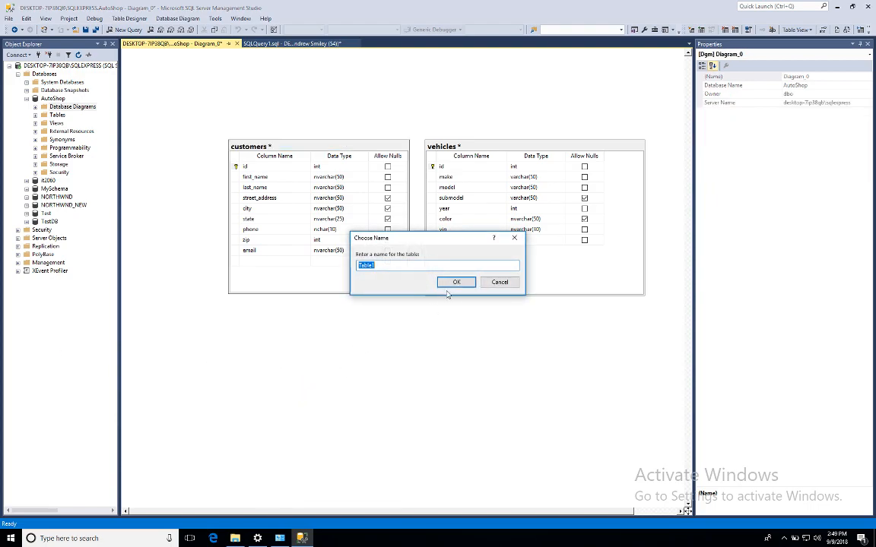
{"action": "type", "text": "custom"}
{"action": "key", "text": "BackSpace"}
{"action": "key", "text": "BackSpace"}
{"action": "key", "text": "BackSpace"}
{"action": "type", "text": "tomers_vehicles"}
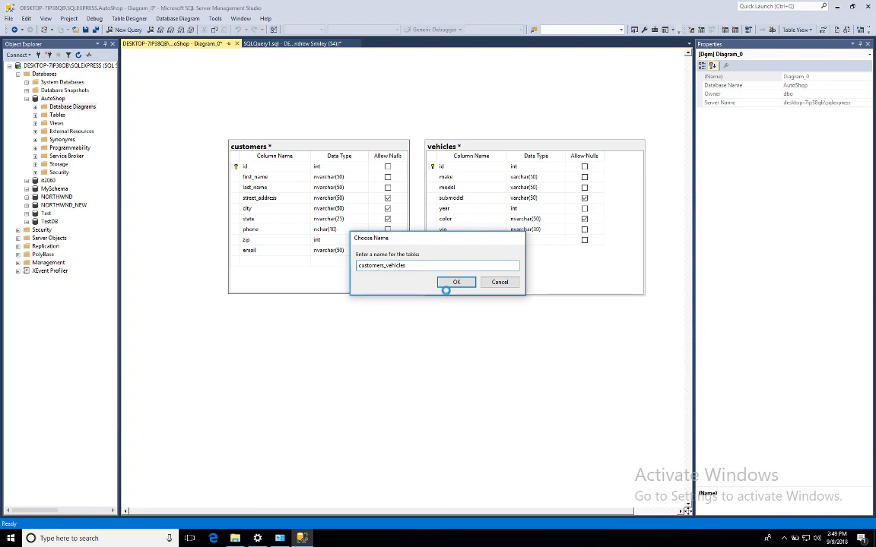
{"action": "left_click", "coordinate": [454, 283]}
{"action": "left_click_drag", "start_coordinate": [316, 384], "coordinate": [255, 404]}
{"action": "left_click_drag", "start_coordinate": [309, 395], "coordinate": [389, 332]}
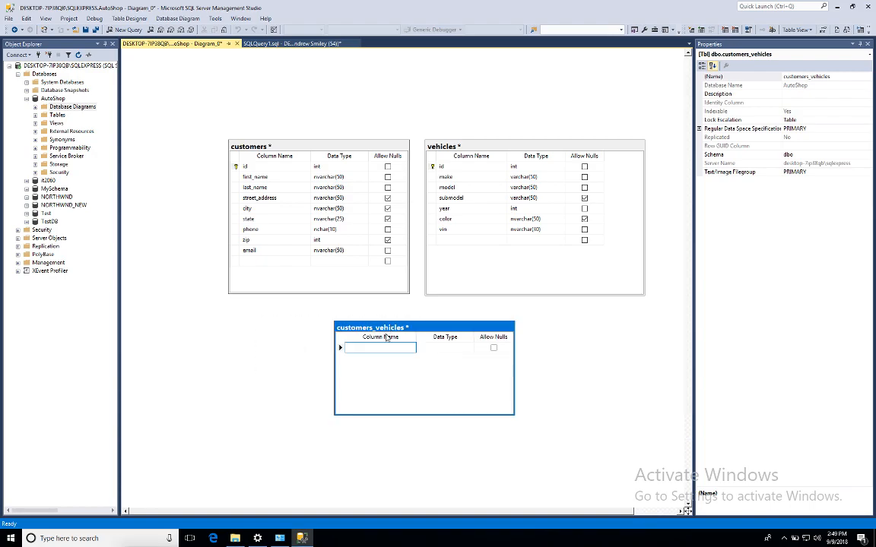
Add a vehicle_id column of type int to the customers_vehicles table.
{"action": "type", "text": "vehicle"}
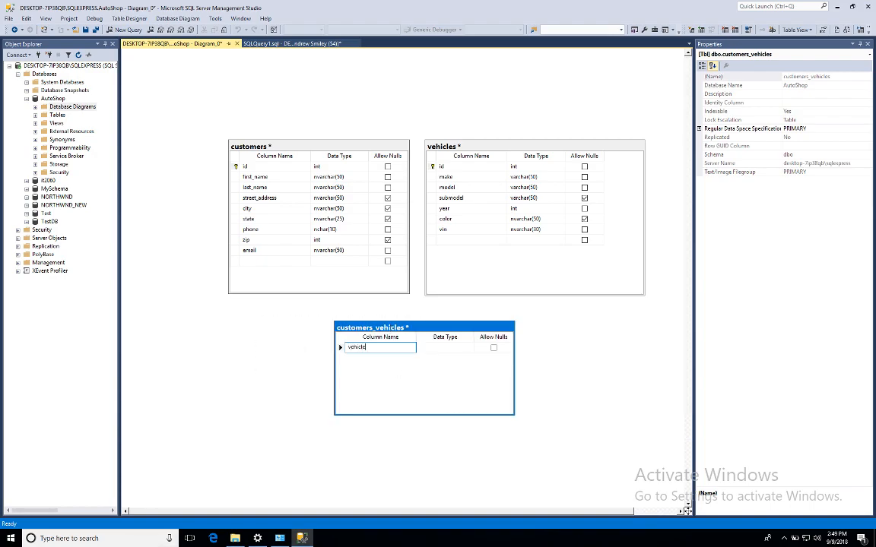
{"action": "type", "text": "_id"}
{"action": "key", "text": "Tab"}
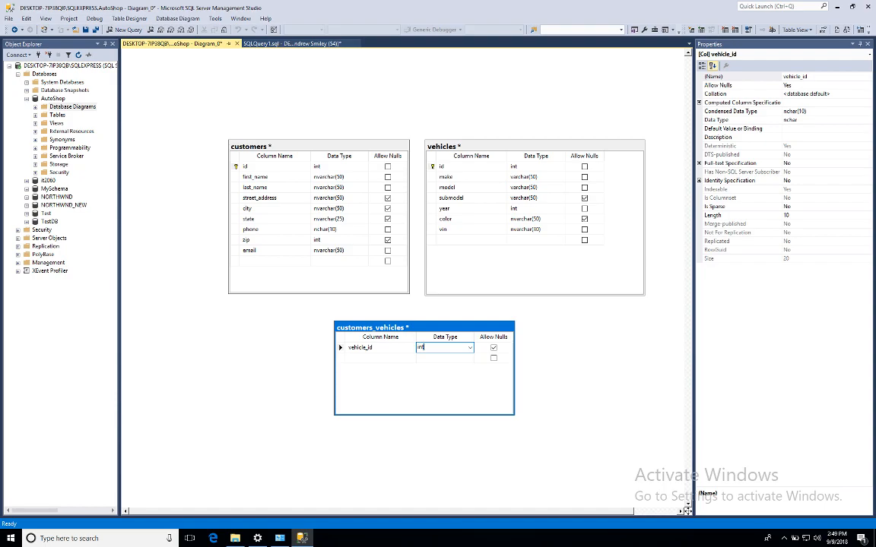
{"action": "key", "text": "Tab"}
Add a customer_id column of type int to customers_vehicles and disallow nulls for both vehicle_id and customer_id.
{"action": "left_click", "coordinate": [371, 358]}
{"action": "type", "text": "cu"}
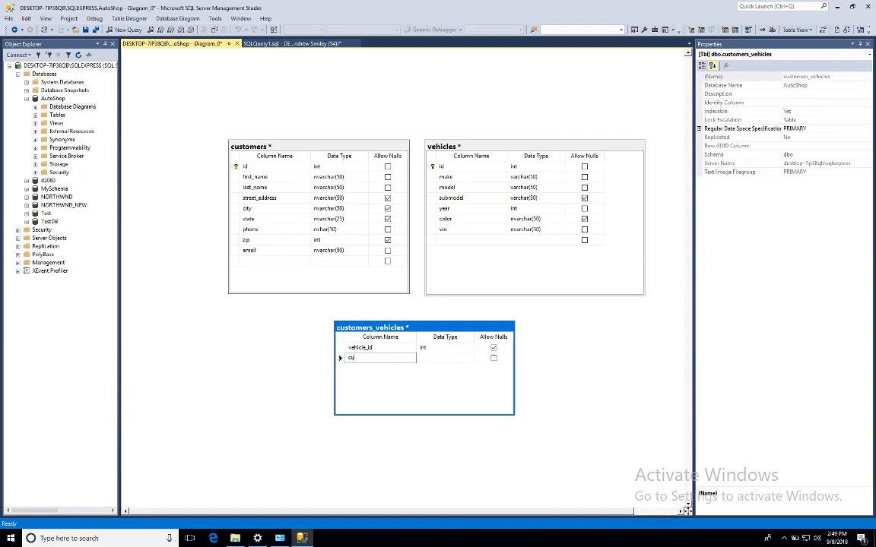
{"action": "type", "text": "stomer_id"}
{"action": "key", "text": "Tab"}
{"action": "type", "text": "int"}
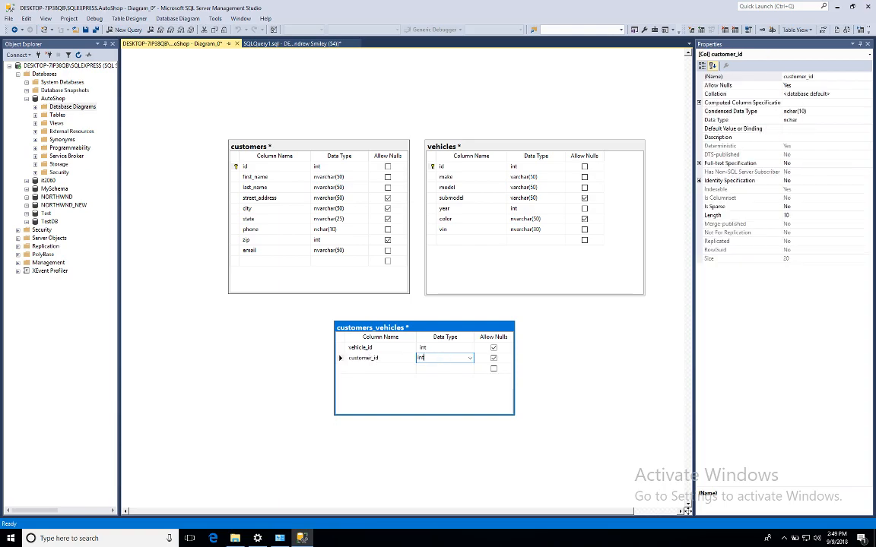
{"action": "left_click", "coordinate": [494, 347]}
{"action": "left_click", "coordinate": [493, 358]}
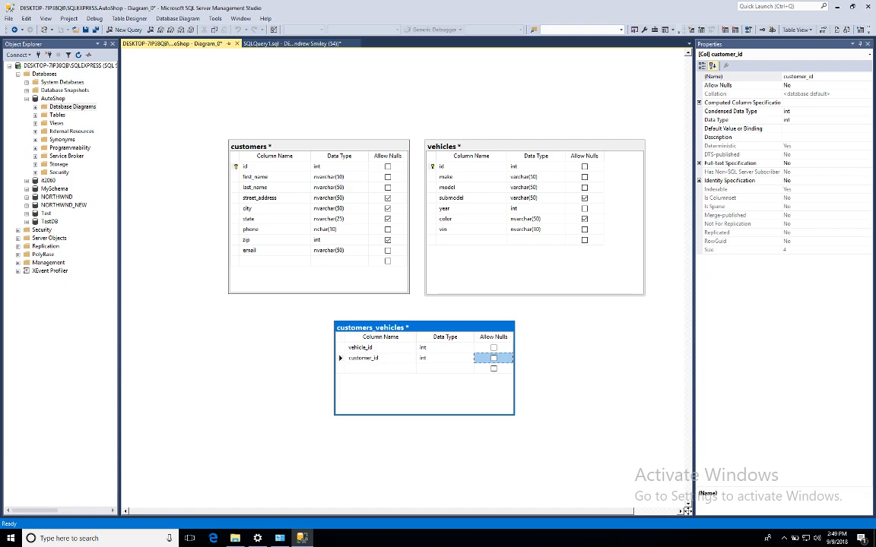
Add a new foreign key relationship to the customers_vehicles table.
{"action": "left_click", "coordinate": [340, 347]}
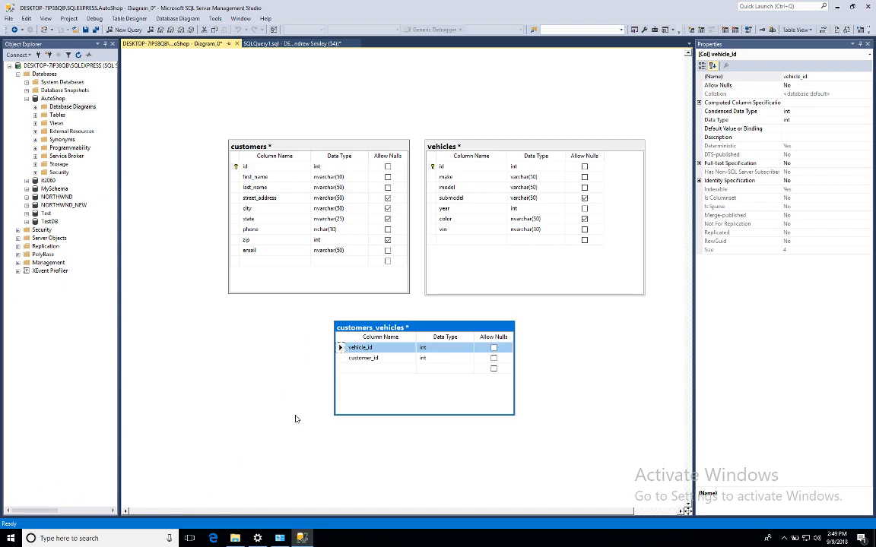
{"action": "right_click", "coordinate": [354, 328]}
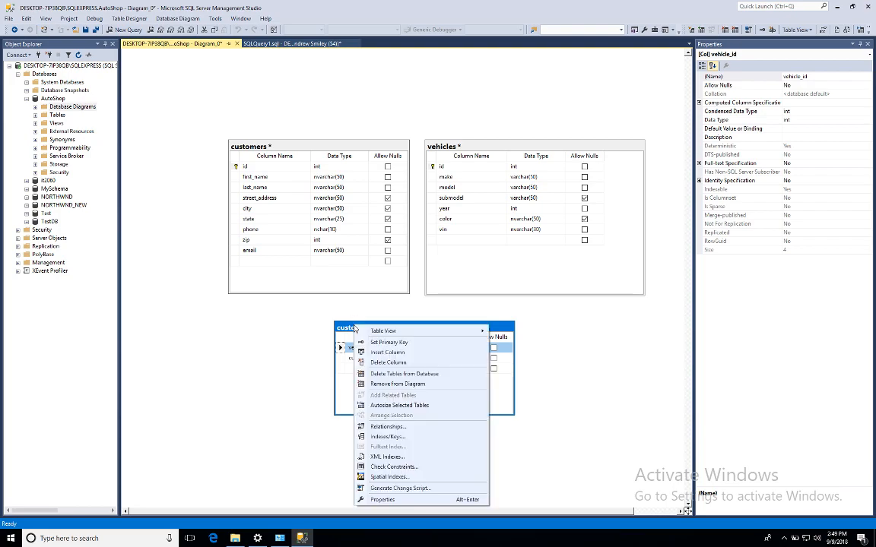
{"action": "left_click", "coordinate": [388, 427]}
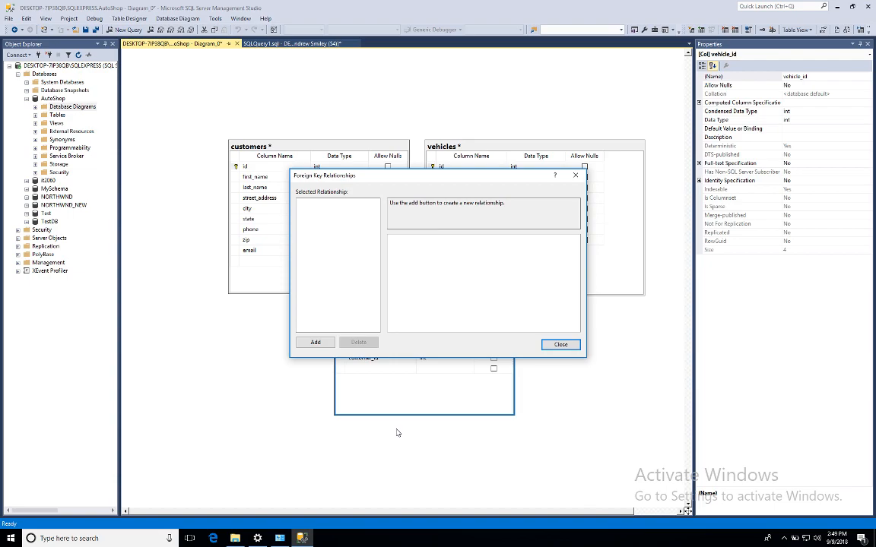
{"action": "left_click", "coordinate": [315, 343]}
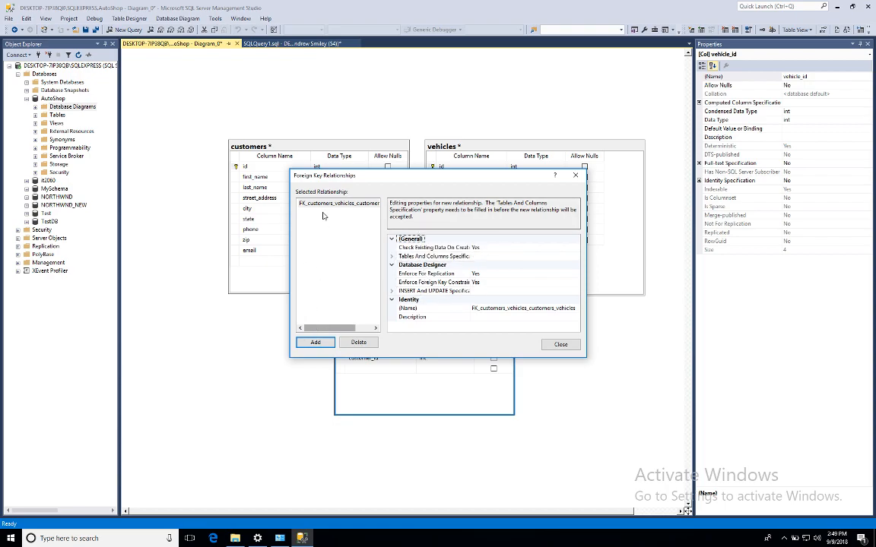
{"action": "left_click", "coordinate": [560, 345]}
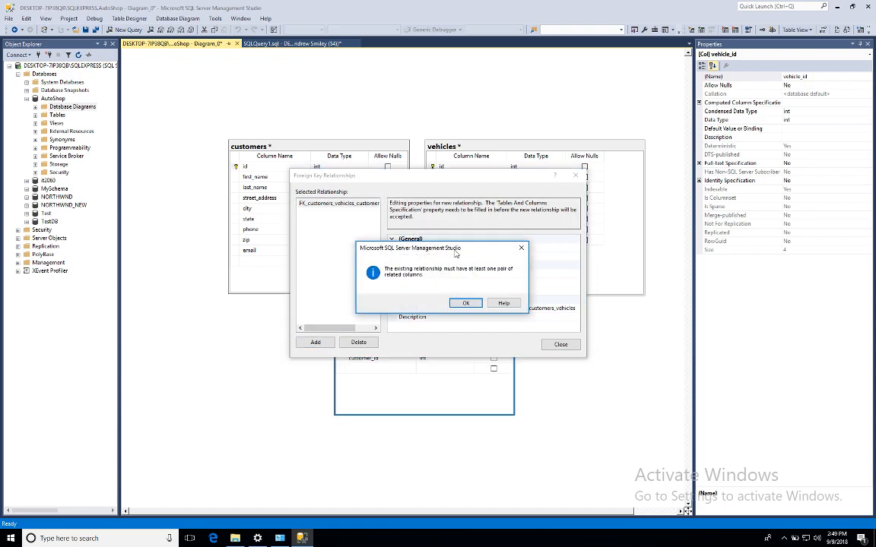
{"action": "left_click", "coordinate": [472, 303]}
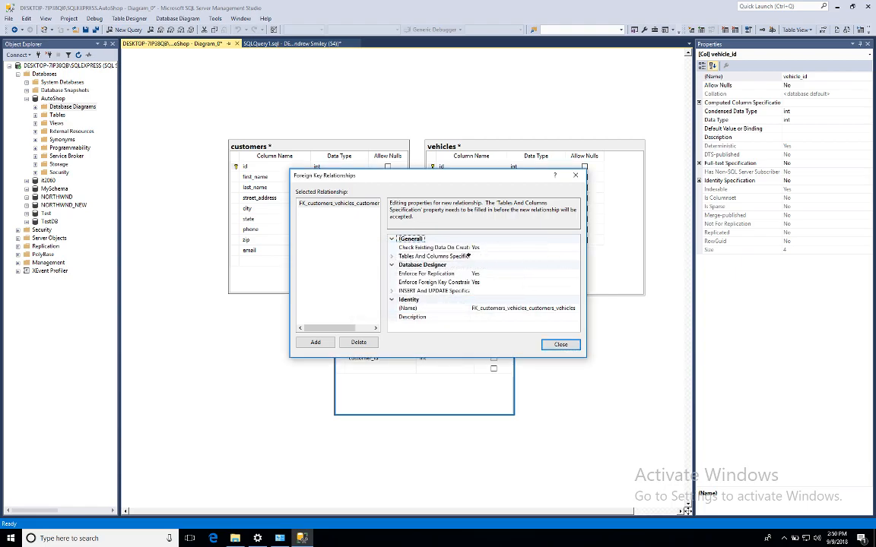
Map the new relationship from the id primary key of customers to the customer_id column of customers_vehicles.
{"action": "left_click", "coordinate": [393, 257]}
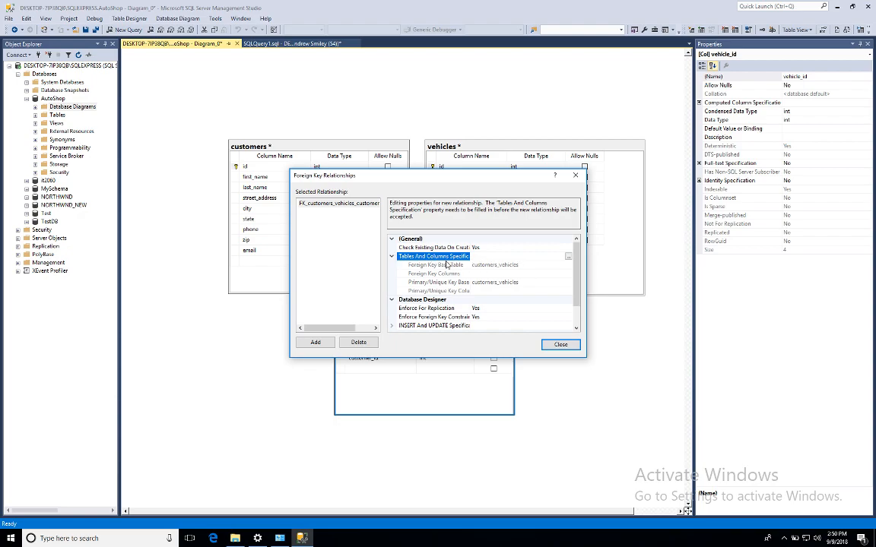
{"action": "left_click", "coordinate": [569, 259]}
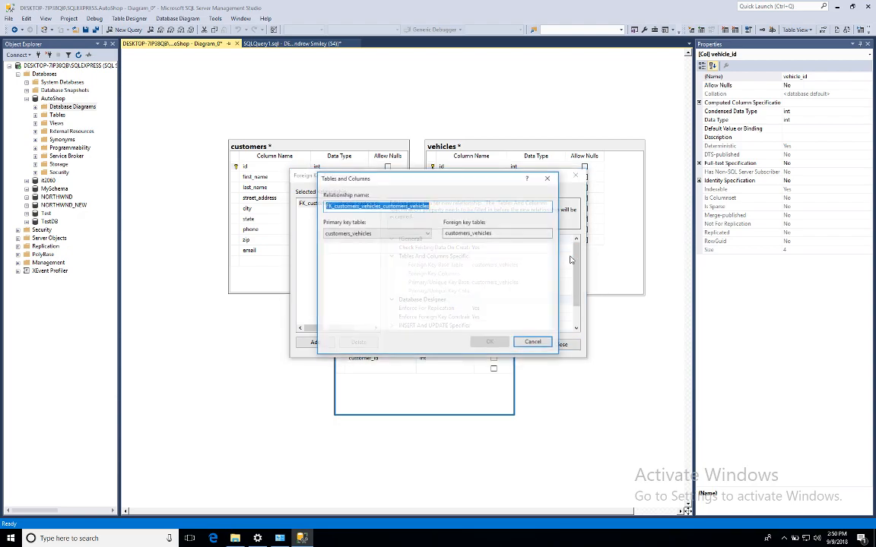
{"action": "left_click", "coordinate": [338, 234]}
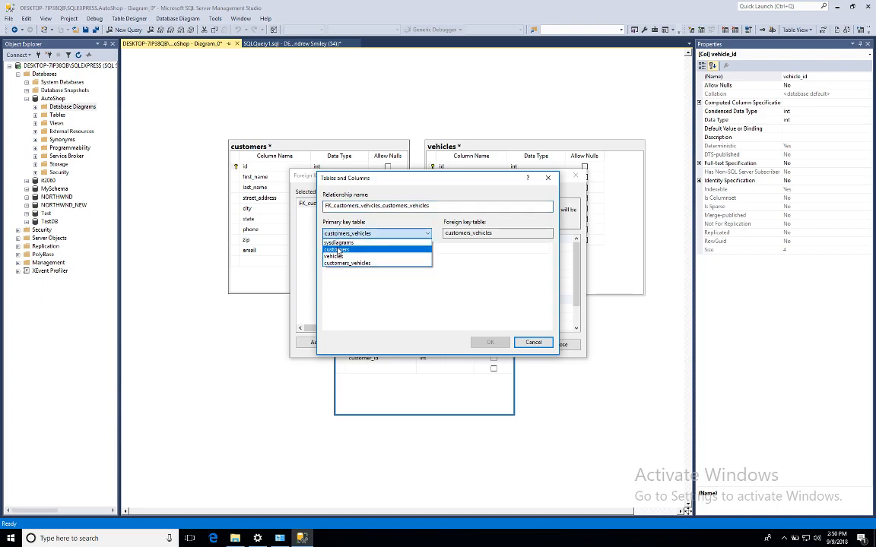
{"action": "left_click", "coordinate": [338, 250]}
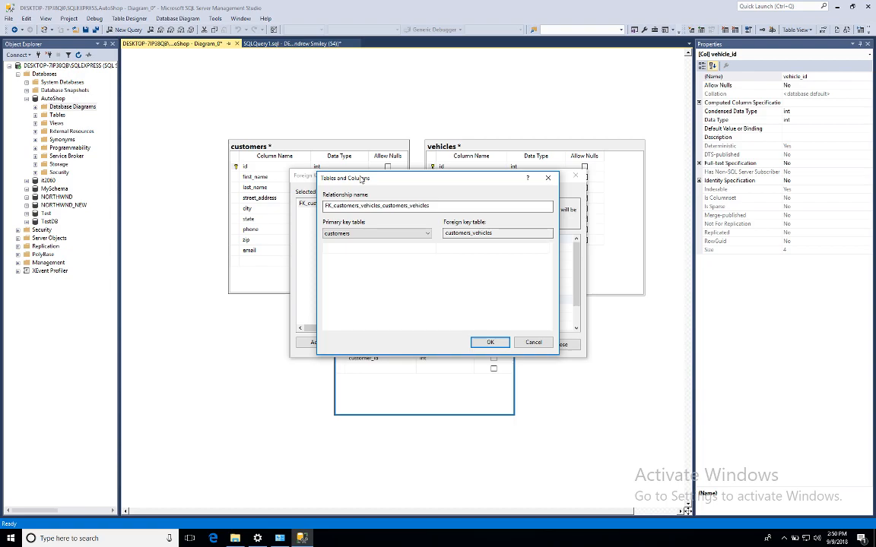
{"action": "left_click", "coordinate": [341, 251]}
{"action": "left_click", "coordinate": [341, 250]}
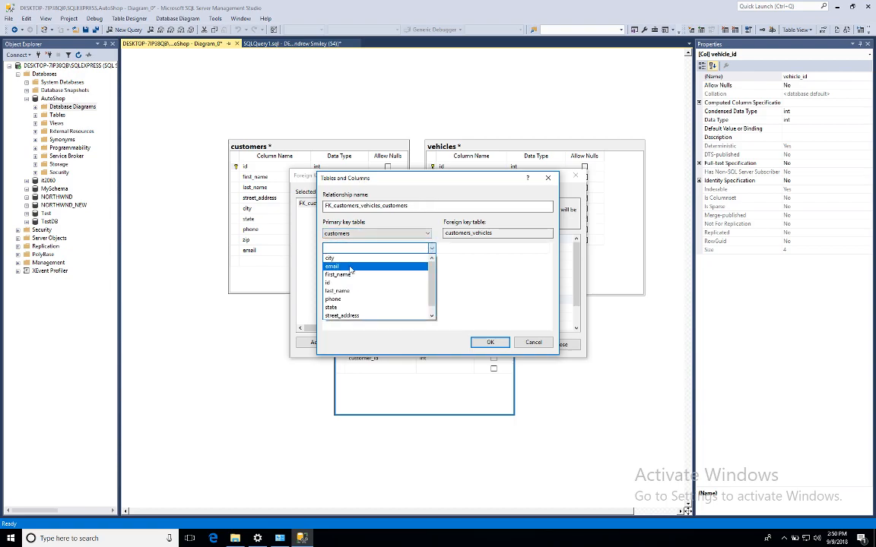
{"action": "left_click", "coordinate": [348, 284]}
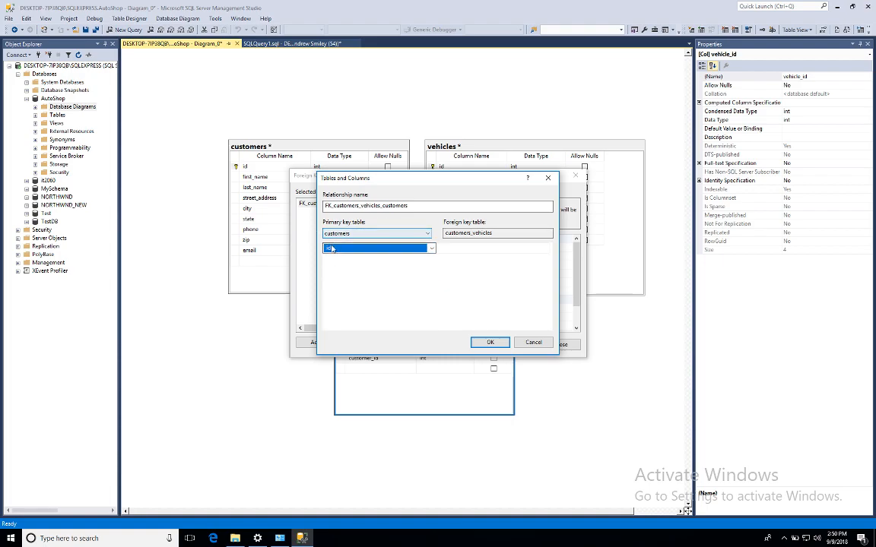
{"action": "left_click", "coordinate": [532, 248]}
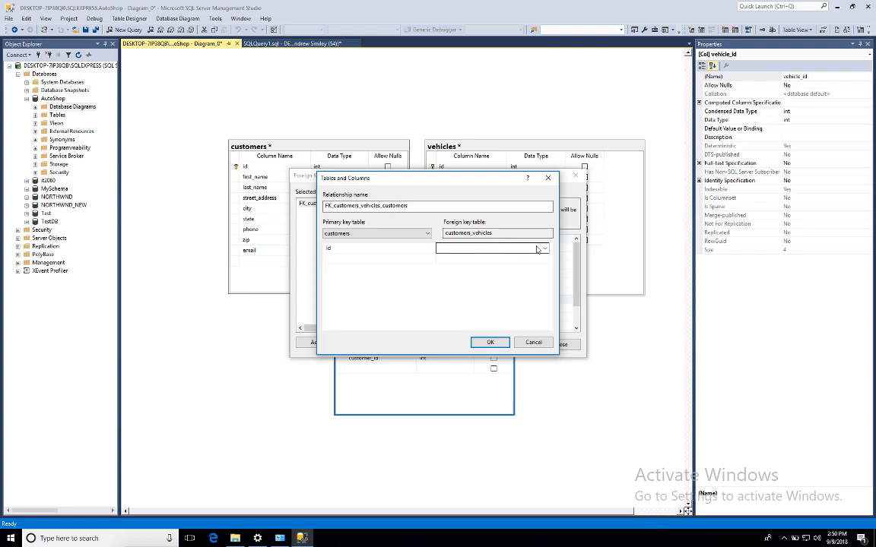
{"action": "left_click", "coordinate": [537, 249]}
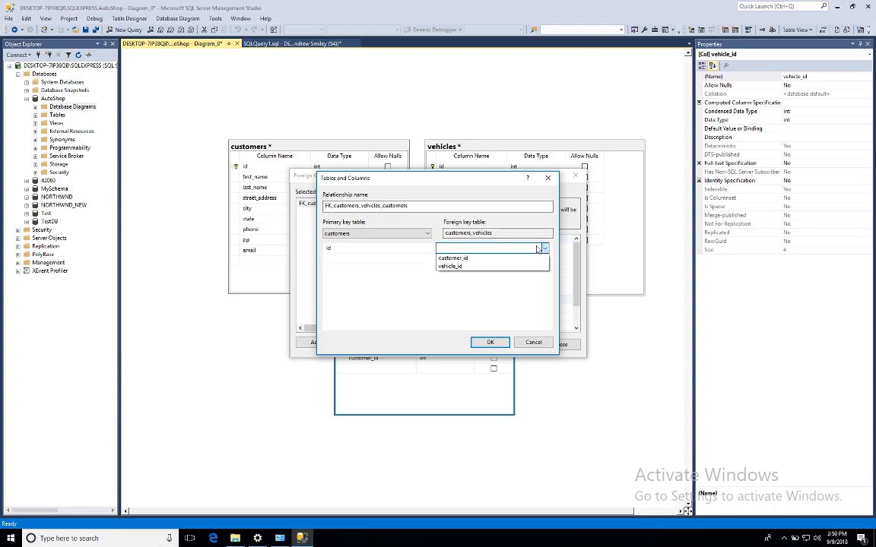
{"action": "left_click", "coordinate": [454, 258]}
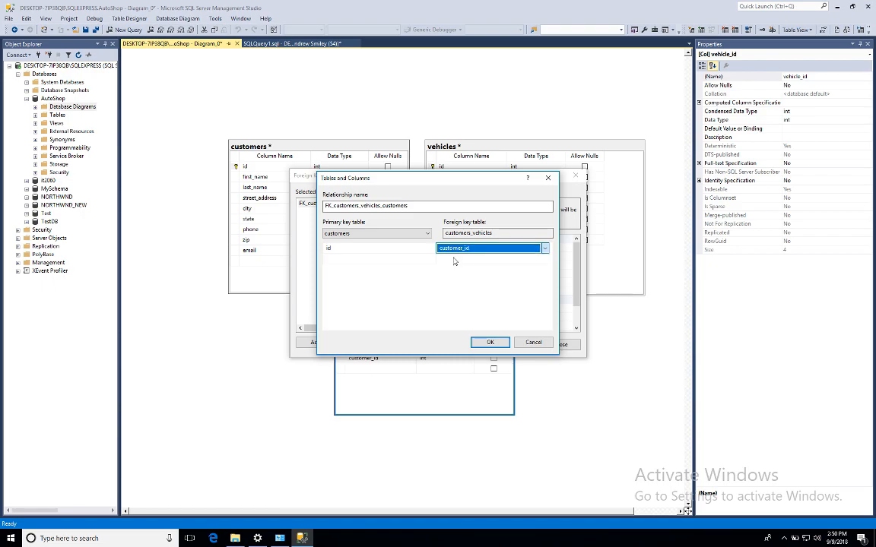
{"action": "left_click", "coordinate": [490, 343]}
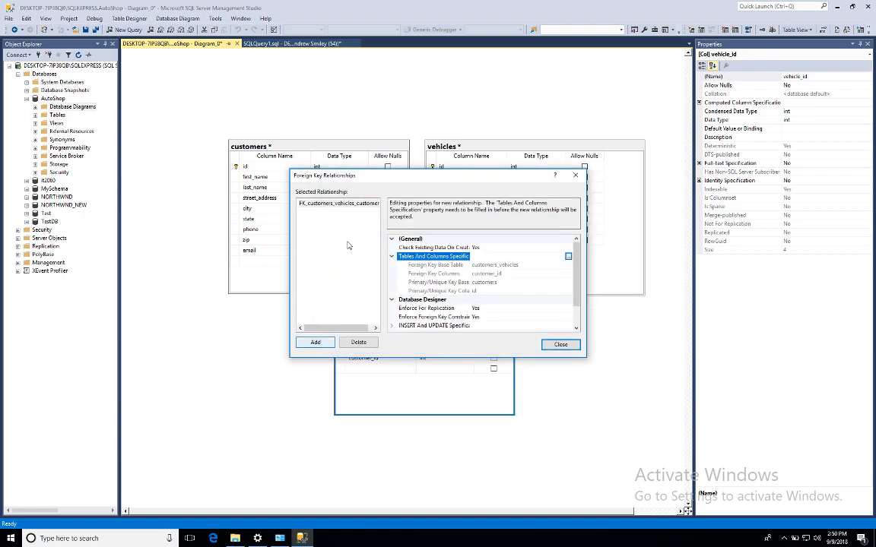
{"action": "scroll", "coordinate": [397, 275], "scroll_direction": "down", "scroll_amount": 1}
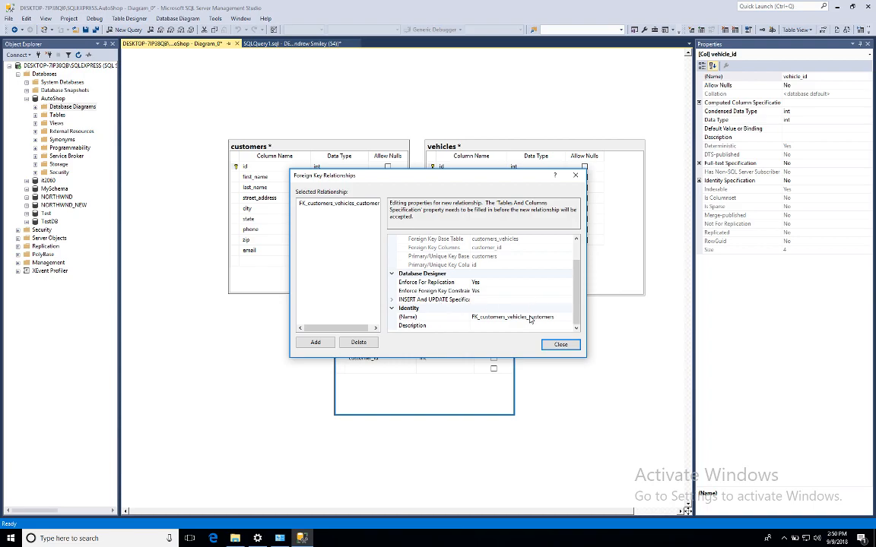
{"action": "left_click", "coordinate": [529, 318]}
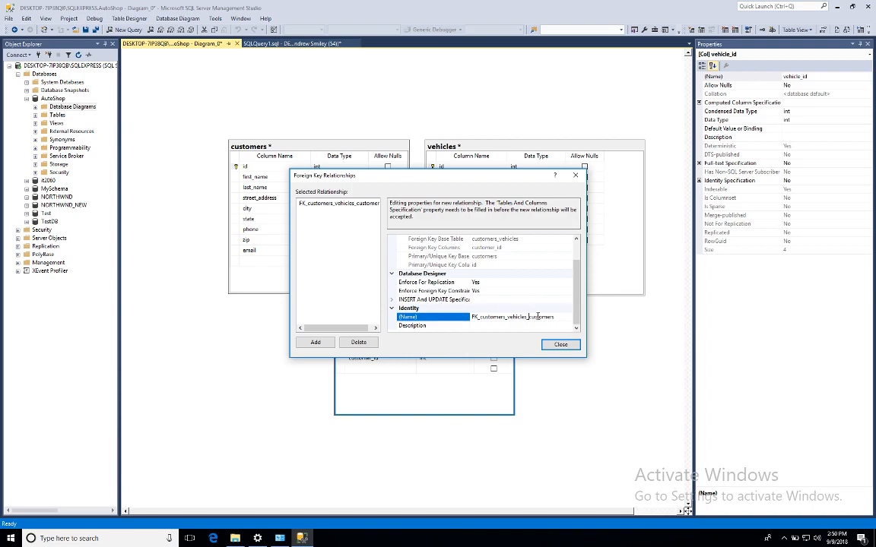
Add a second foreign key relationship to customers_vehicles and name it FK_customers_vehicles_vehicles.
{"action": "left_click", "coordinate": [316, 342]}
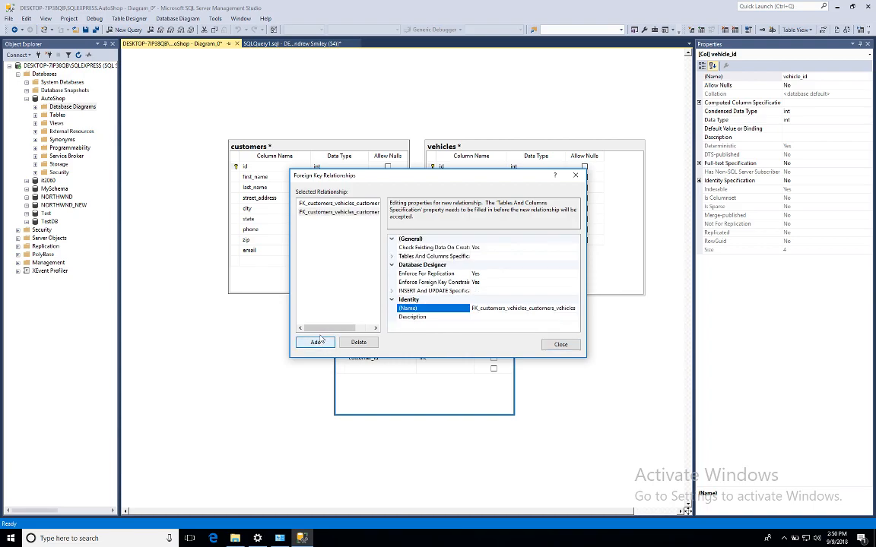
{"action": "left_click", "coordinate": [551, 308]}
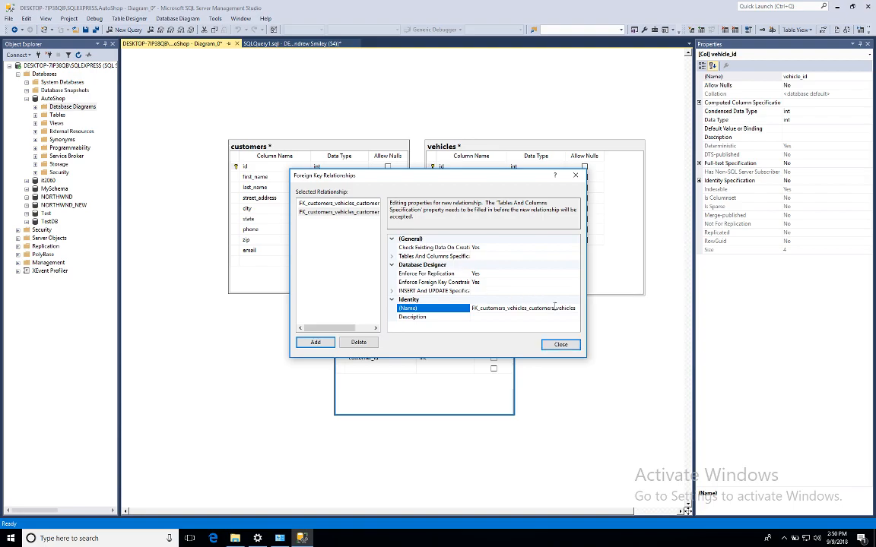
{"action": "key", "text": "BackSpace"}
{"action": "key", "text": "BackSpace"}
{"action": "key", "text": "BackSpace"}
{"action": "key", "text": "BackSpace"}
{"action": "key", "text": "BackSpace"}
{"action": "key", "text": "BackSpace"}
{"action": "key", "text": "BackSpace"}
{"action": "key", "text": "BackSpace"}
{"action": "key", "text": "BackSpace"}
{"action": "key", "text": "BackSpace"}
{"action": "key", "text": "BackSpace"}
Map FK_customers_vehicles_vehicles from the id primary key of vehicles to the vehicle_id column and close the relationship settings.
{"action": "left_click", "coordinate": [418, 257]}
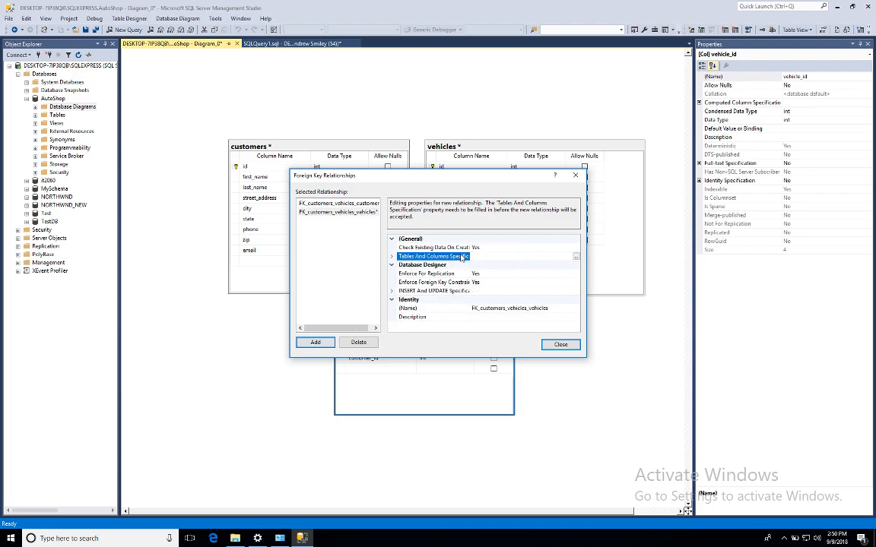
{"action": "left_click", "coordinate": [577, 258]}
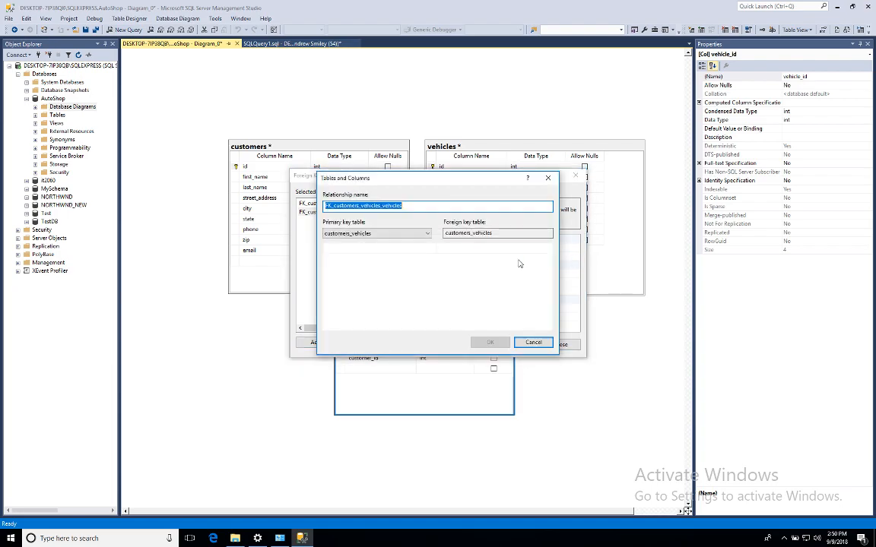
{"action": "left_click", "coordinate": [382, 234]}
{"action": "left_click", "coordinate": [352, 257]}
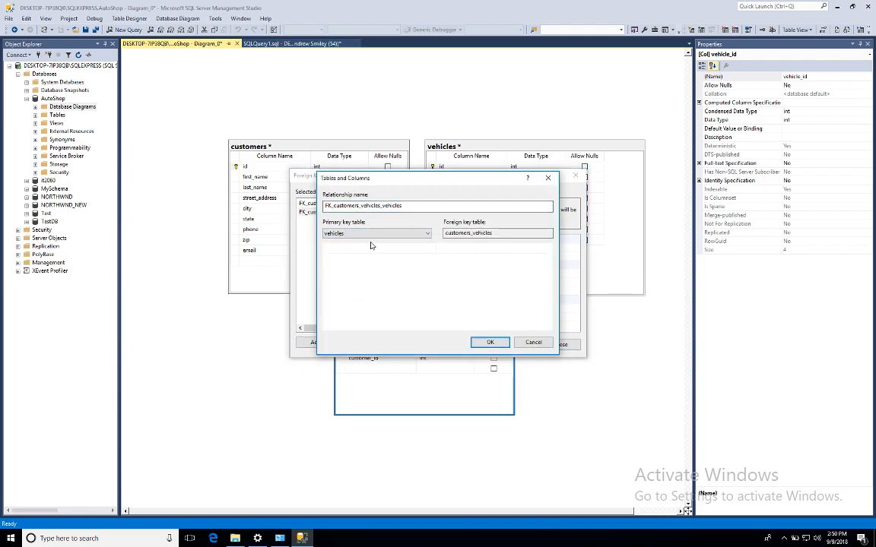
{"action": "left_click", "coordinate": [332, 251]}
{"action": "left_click", "coordinate": [431, 249]}
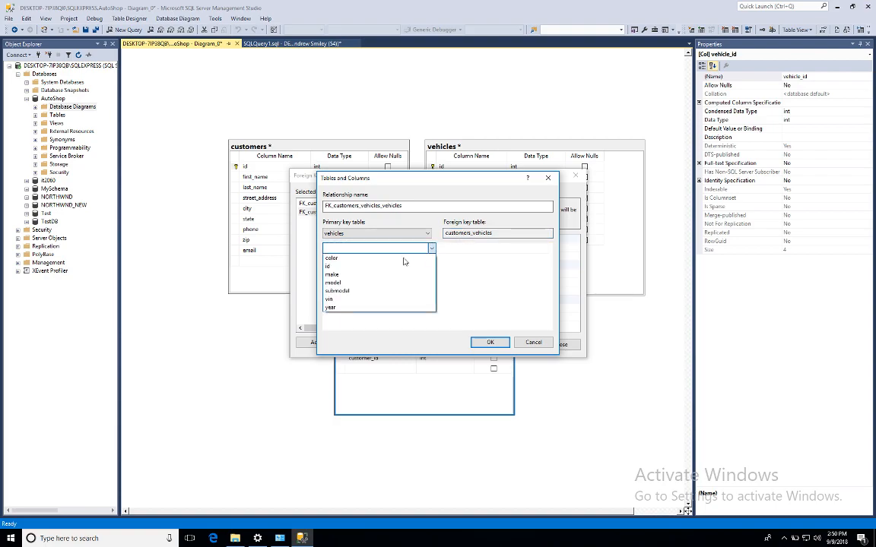
{"action": "left_click", "coordinate": [355, 266]}
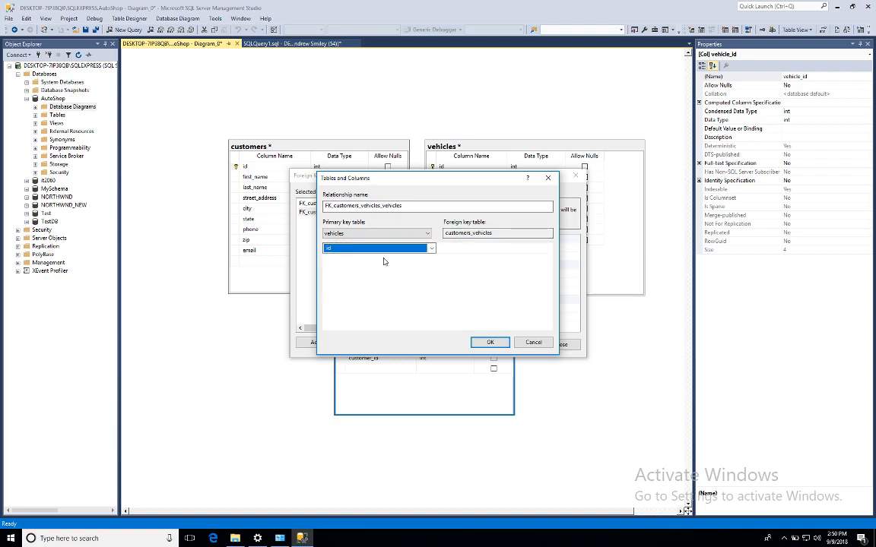
{"action": "left_click", "coordinate": [494, 249]}
{"action": "left_click", "coordinate": [487, 249]}
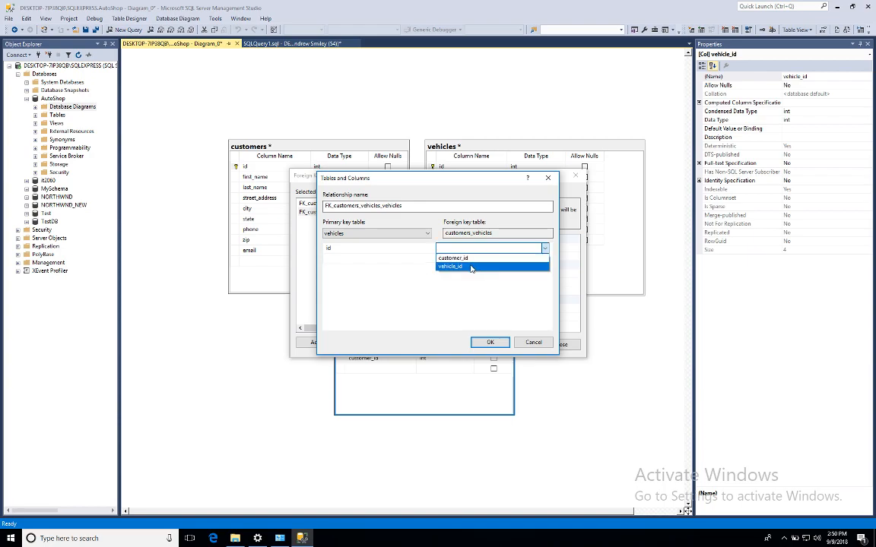
{"action": "left_click", "coordinate": [482, 266]}
{"action": "left_click", "coordinate": [490, 342]}
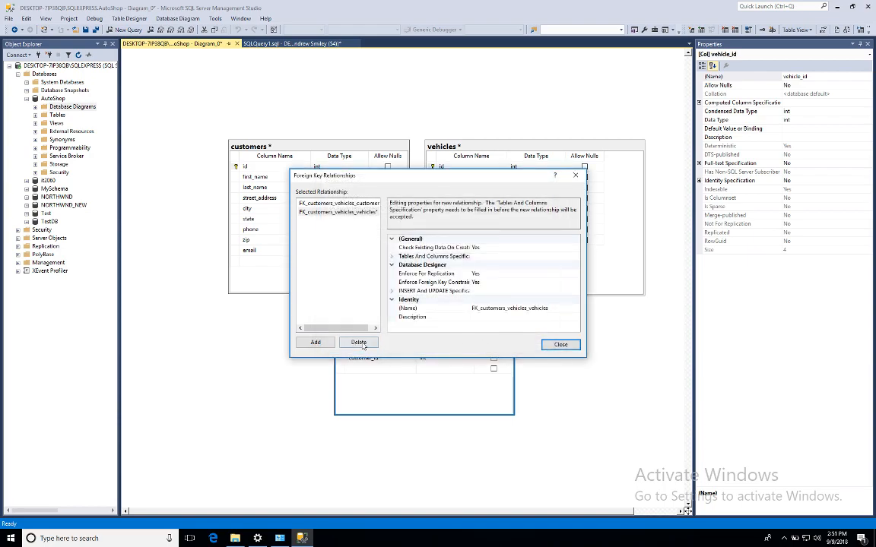
{"action": "left_click", "coordinate": [561, 346]}
Shrink the customers_vehicles table and place it centrally just below the customers and vehicles tables.
{"action": "left_click_drag", "start_coordinate": [421, 328], "coordinate": [383, 361]}
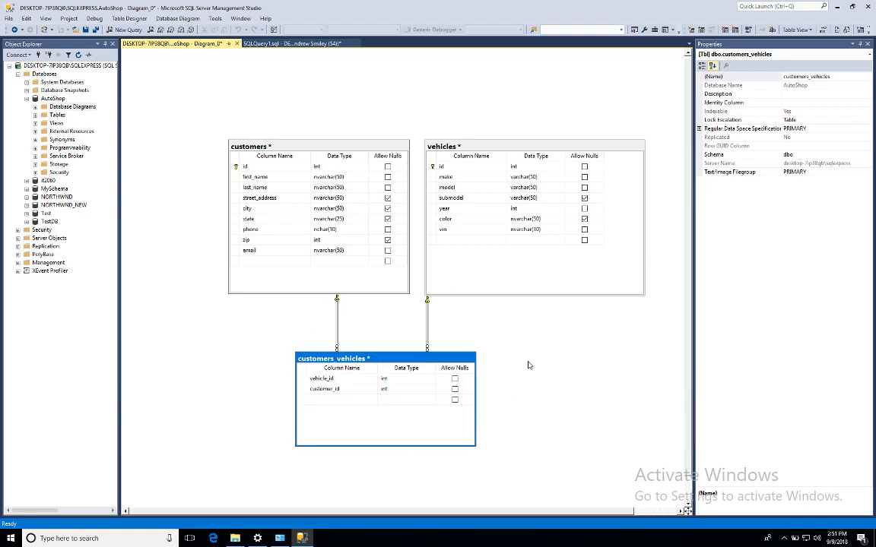
{"action": "left_click_drag", "start_coordinate": [298, 351], "coordinate": [366, 325]}
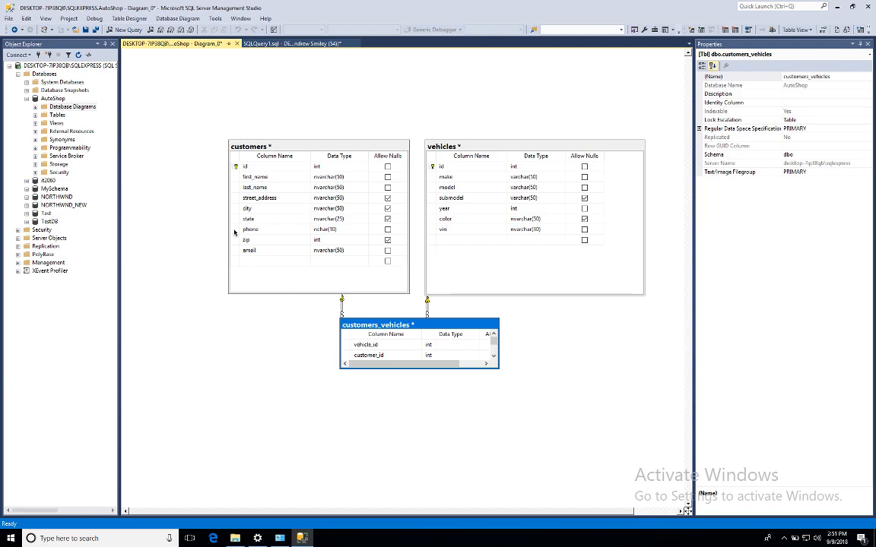
Add a new index to the customers table and set its index column to phone in ascending order.
{"action": "left_click", "coordinate": [251, 147]}
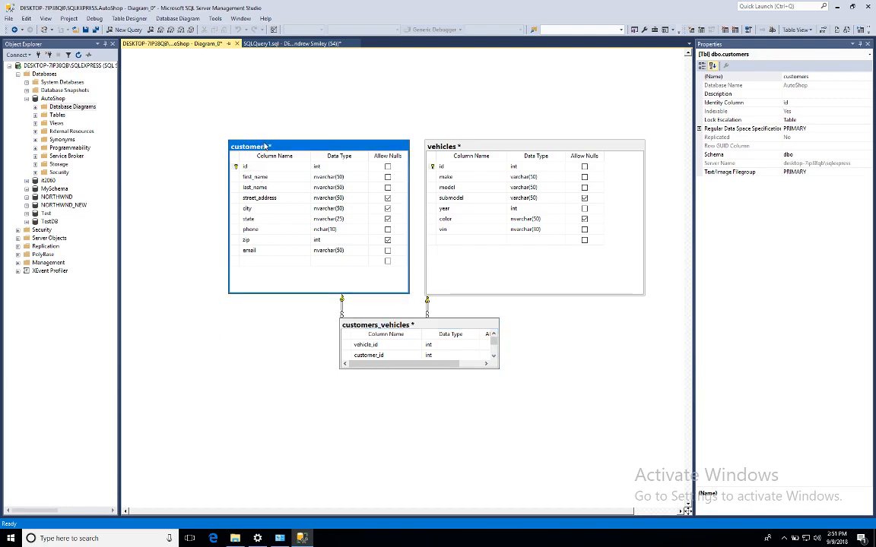
{"action": "right_click", "coordinate": [265, 147]}
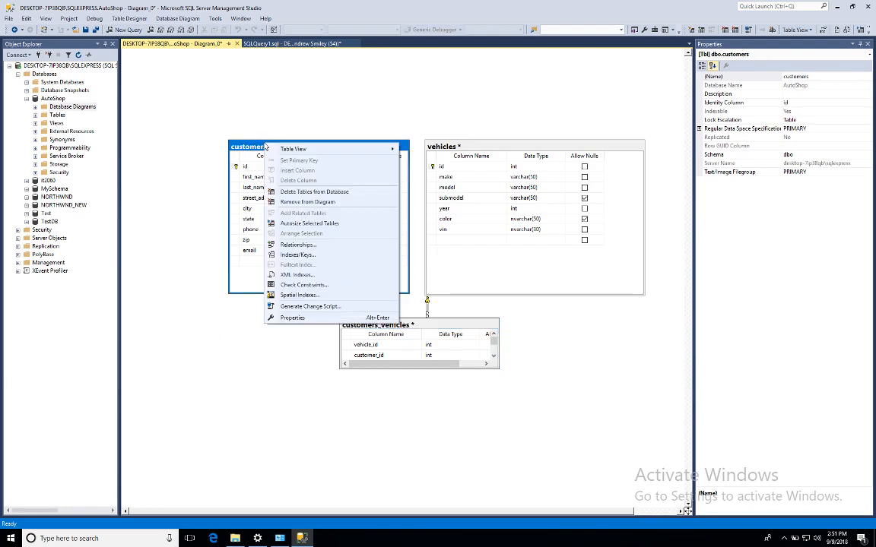
{"action": "left_click", "coordinate": [301, 256]}
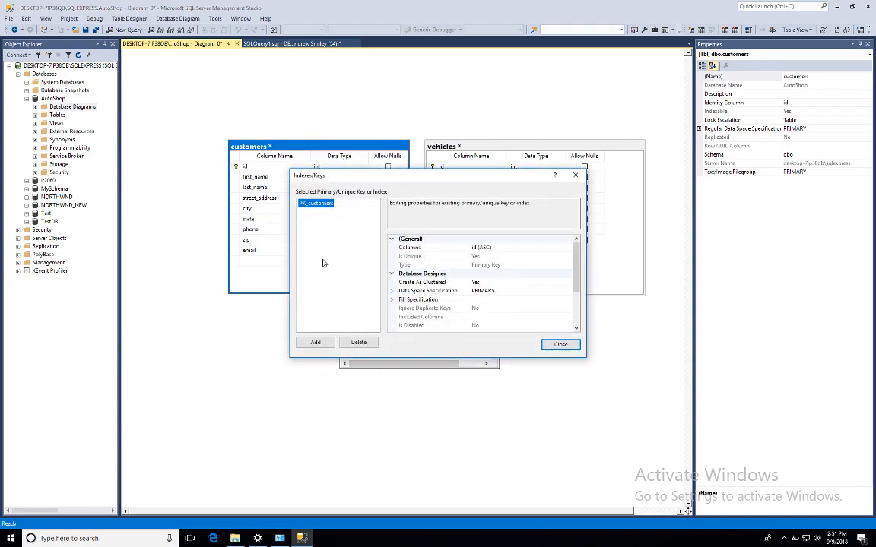
{"action": "left_click", "coordinate": [315, 343]}
{"action": "left_click", "coordinate": [301, 203]}
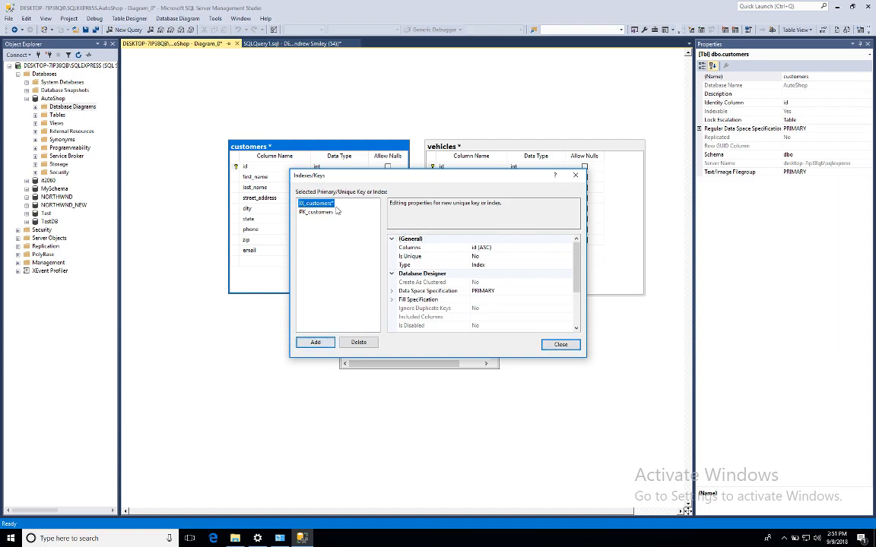
{"action": "left_click", "coordinate": [482, 249]}
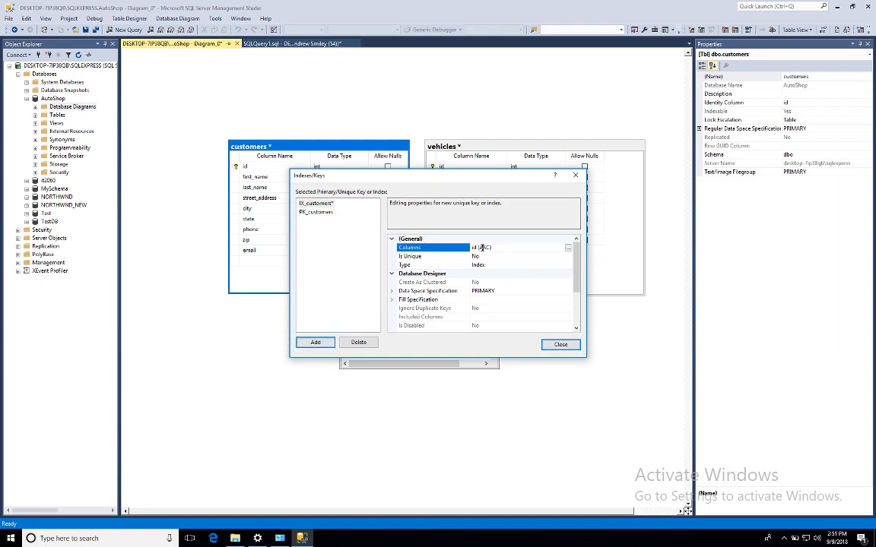
{"action": "left_click", "coordinate": [568, 249]}
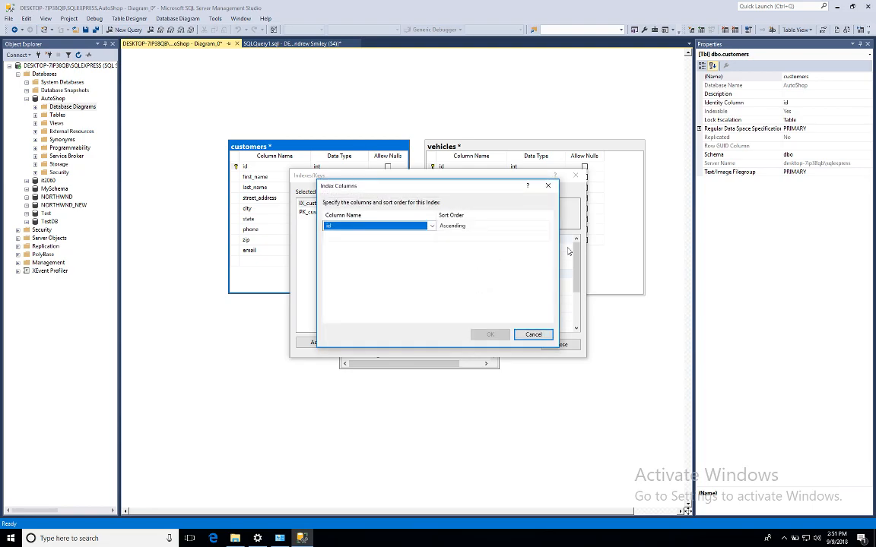
{"action": "left_click", "coordinate": [433, 225]}
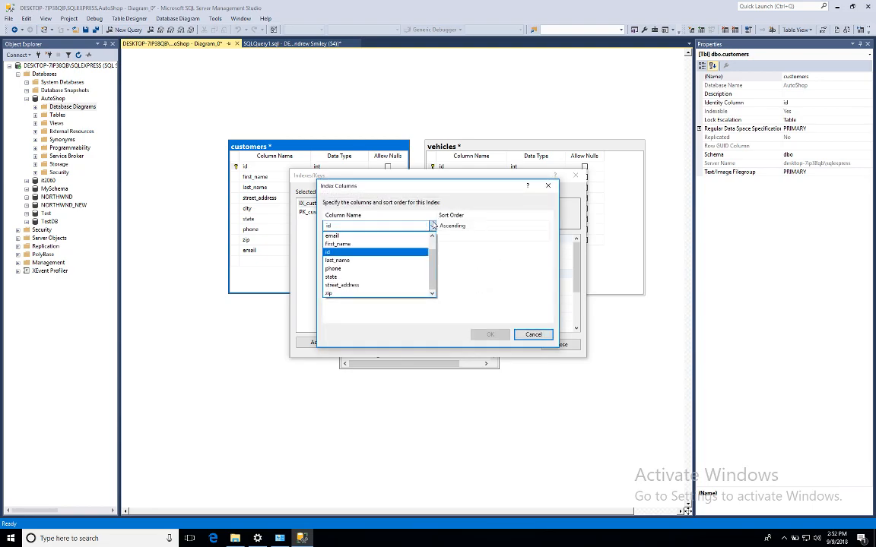
{"action": "left_click", "coordinate": [344, 266]}
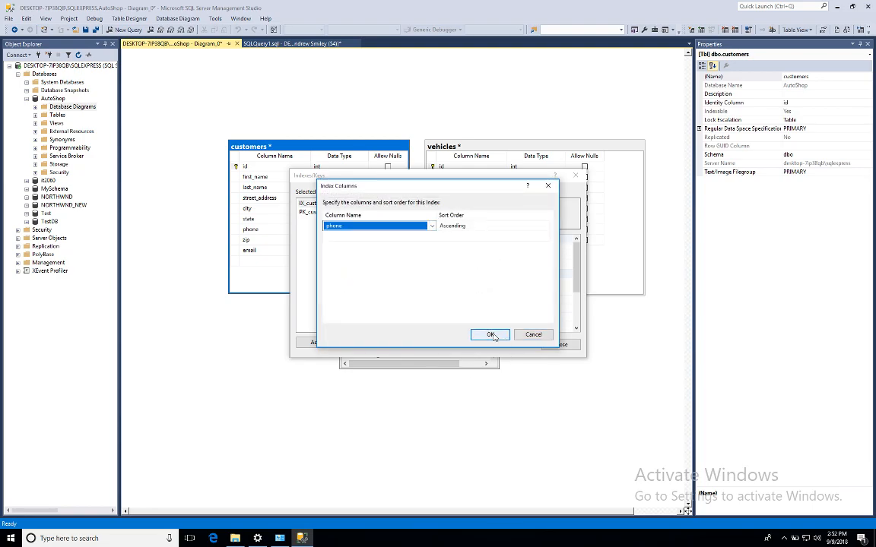
{"action": "left_click", "coordinate": [491, 335]}
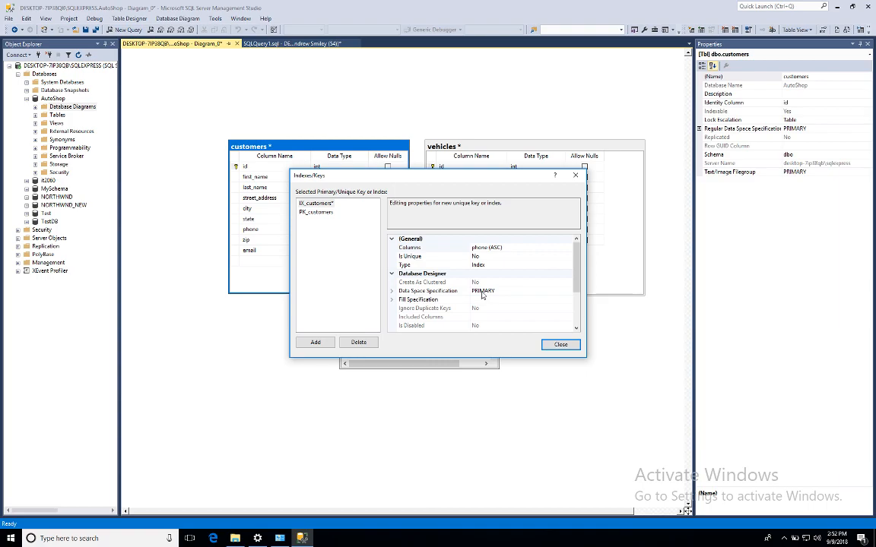
Name the new customers index IX_customers_phone and close the index settings.
{"action": "scroll", "coordinate": [481, 295], "scroll_direction": "down", "scroll_amount": 3}
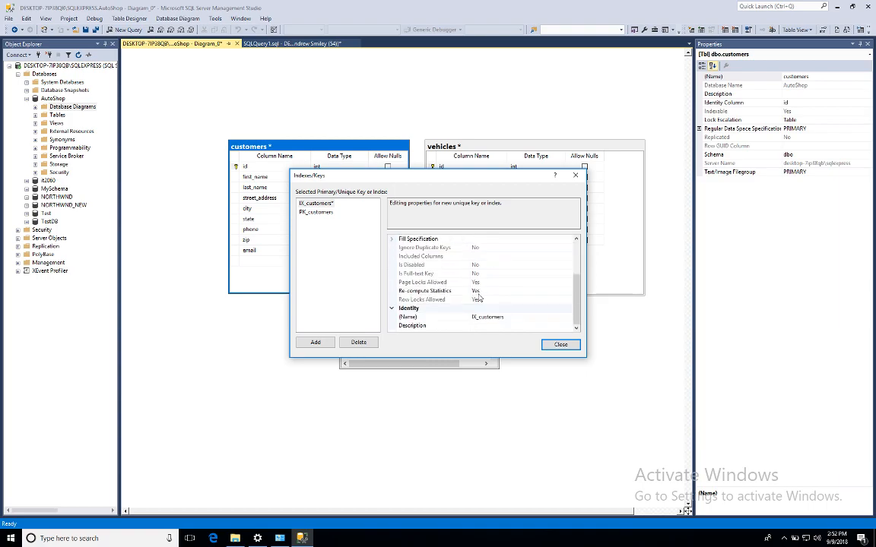
{"action": "left_click", "coordinate": [429, 318]}
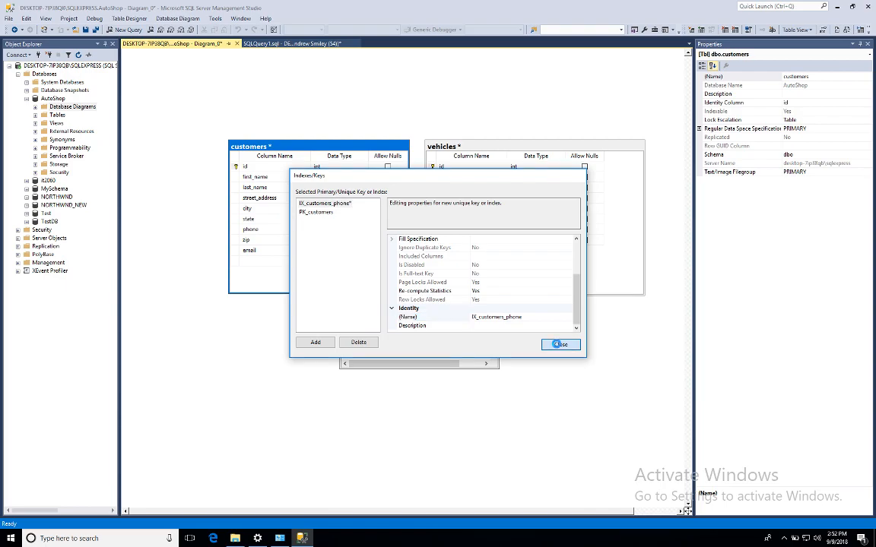
{"action": "left_click", "coordinate": [560, 345]}
Add a new index to the vehicles table and name it IX_vehicles_make.
{"action": "left_click", "coordinate": [487, 146]}
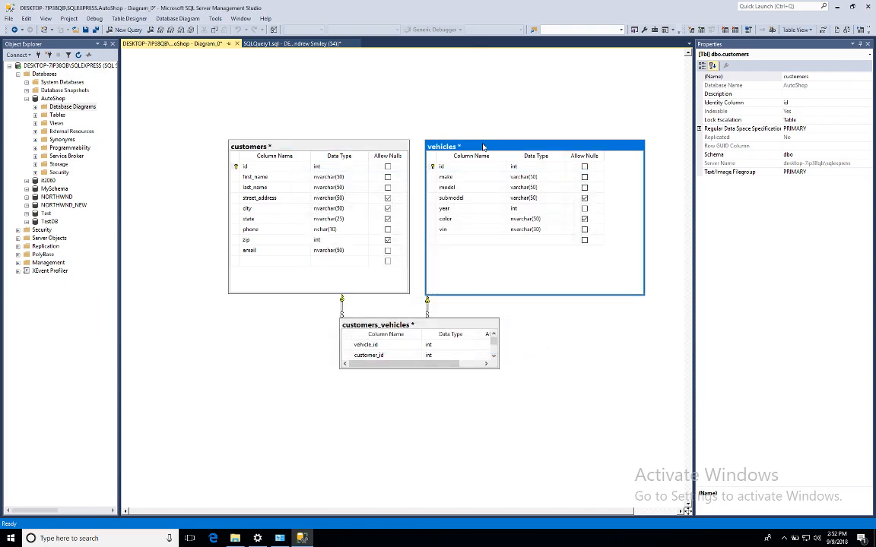
{"action": "right_click", "coordinate": [486, 146]}
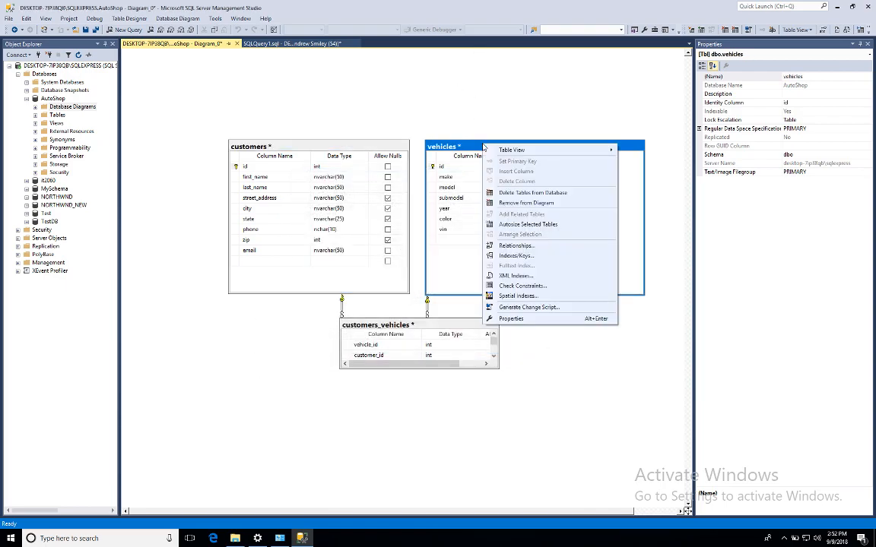
{"action": "left_click", "coordinate": [523, 256]}
{"action": "left_click", "coordinate": [304, 343]}
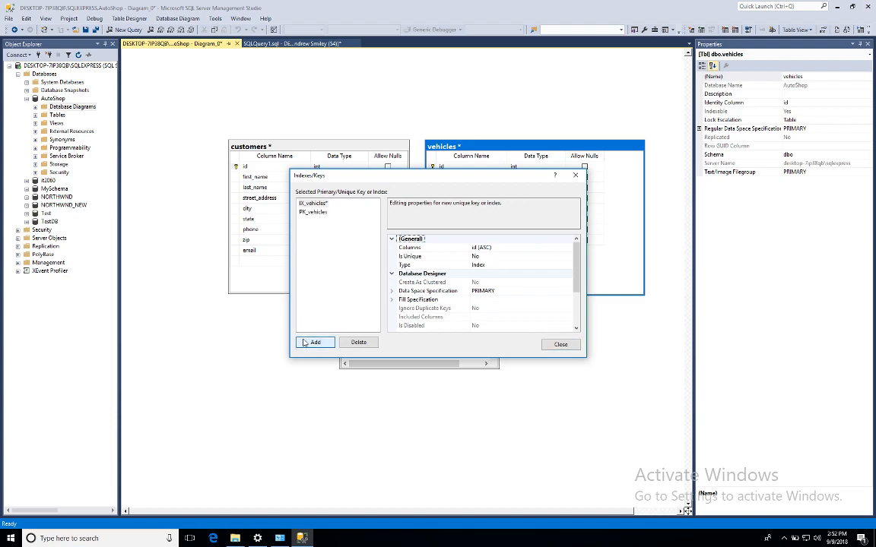
{"action": "scroll", "coordinate": [525, 300], "scroll_direction": "down", "scroll_amount": 3}
{"action": "left_click", "coordinate": [516, 318]}
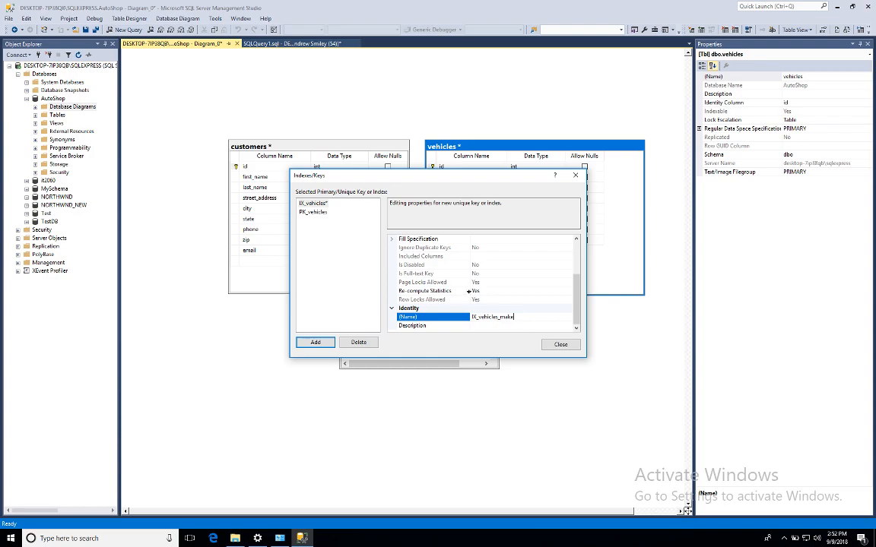
{"action": "key", "text": "Return"}
Set the index column of IX_vehicles_make to make, sorted ascending.
{"action": "scroll", "coordinate": [487, 291], "scroll_direction": "up", "scroll_amount": 3}
{"action": "left_click", "coordinate": [490, 257]}
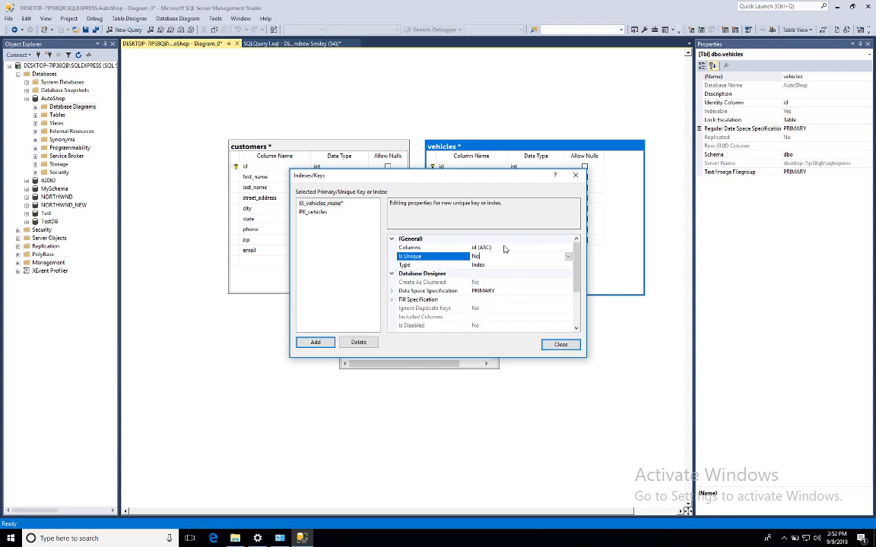
{"action": "left_click", "coordinate": [503, 248]}
{"action": "left_click", "coordinate": [569, 247]}
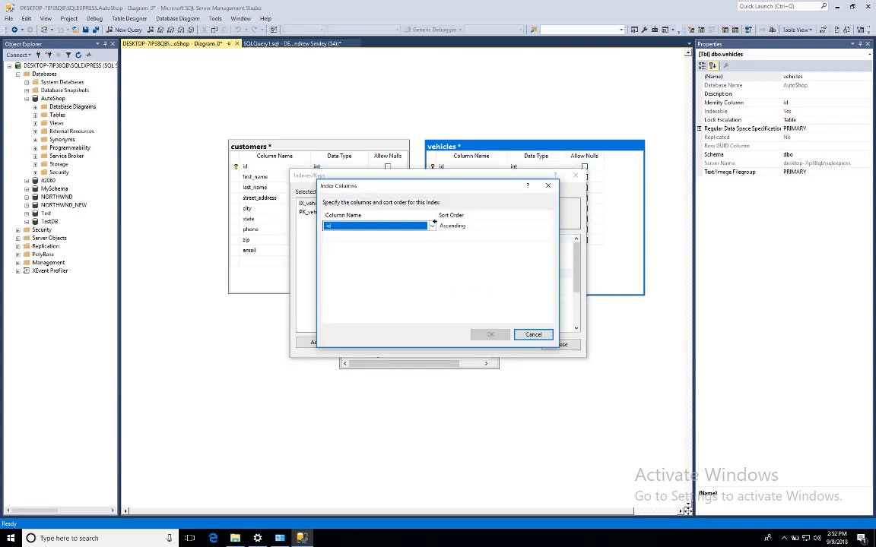
{"action": "left_click", "coordinate": [431, 226]}
{"action": "left_click", "coordinate": [376, 279]}
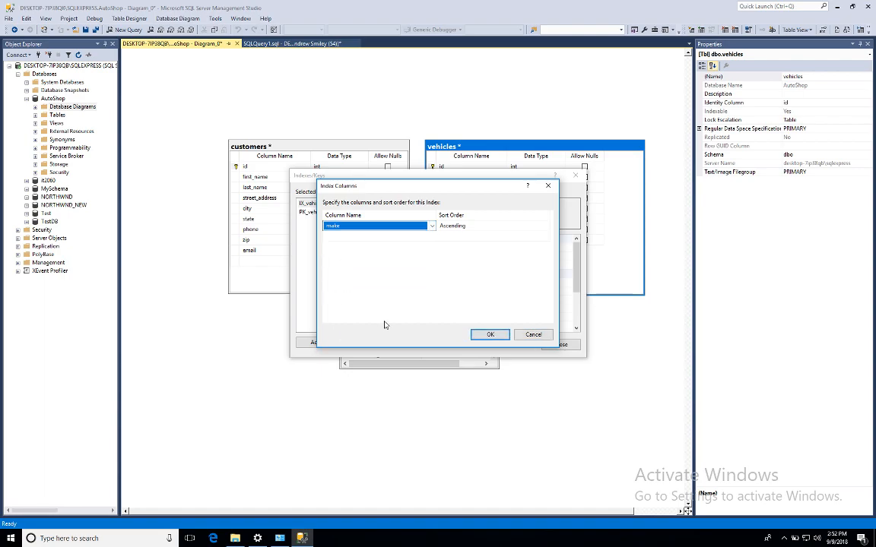
{"action": "left_click", "coordinate": [490, 334]}
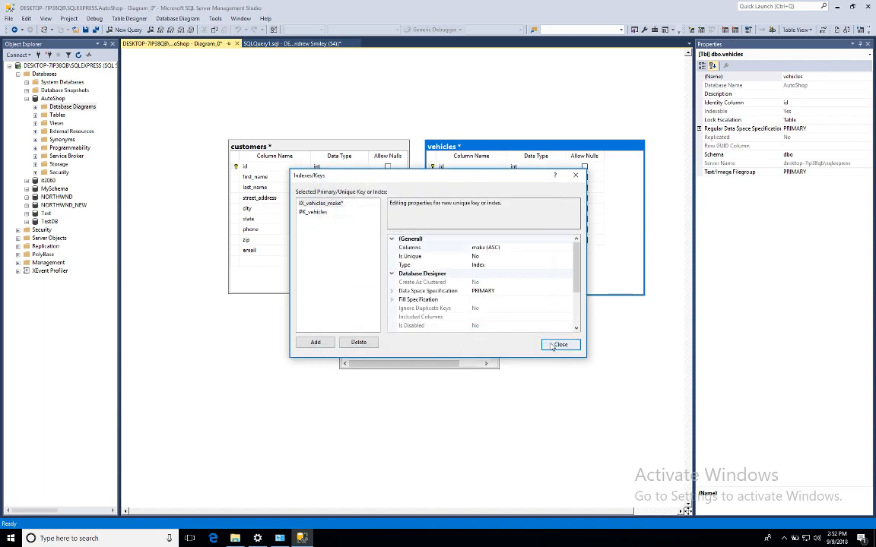
Add a second index to the vehicles table and name it IX_vehicles_model.
{"action": "left_click", "coordinate": [314, 342]}
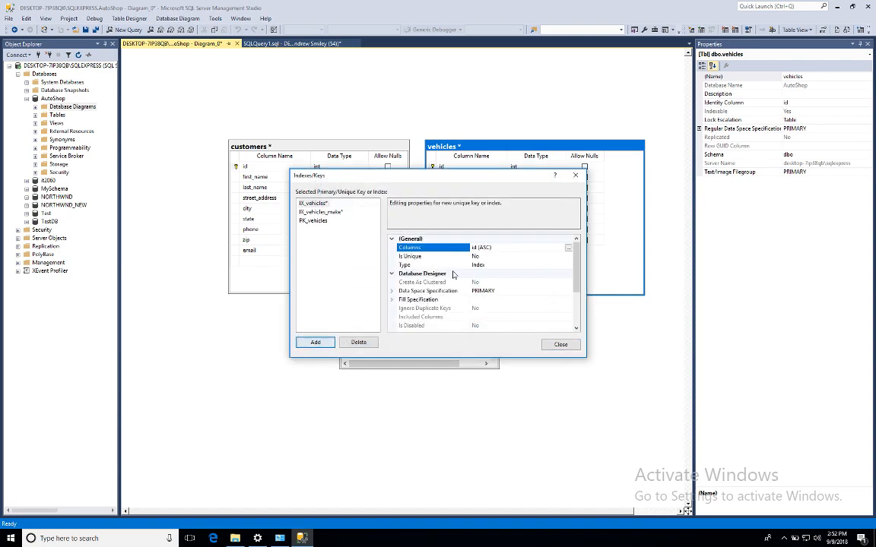
{"action": "scroll", "coordinate": [517, 311], "scroll_direction": "down", "scroll_amount": 3}
{"action": "left_click", "coordinate": [505, 323]}
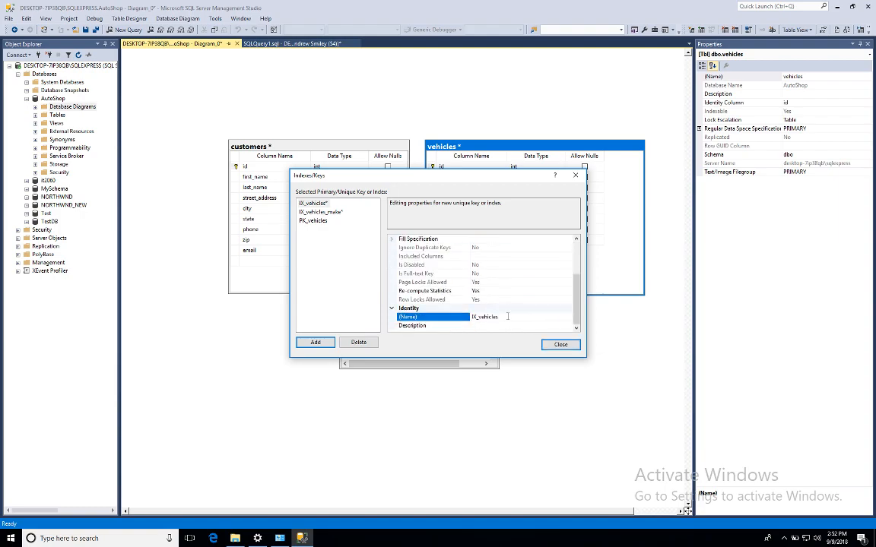
{"action": "key", "text": "Return"}
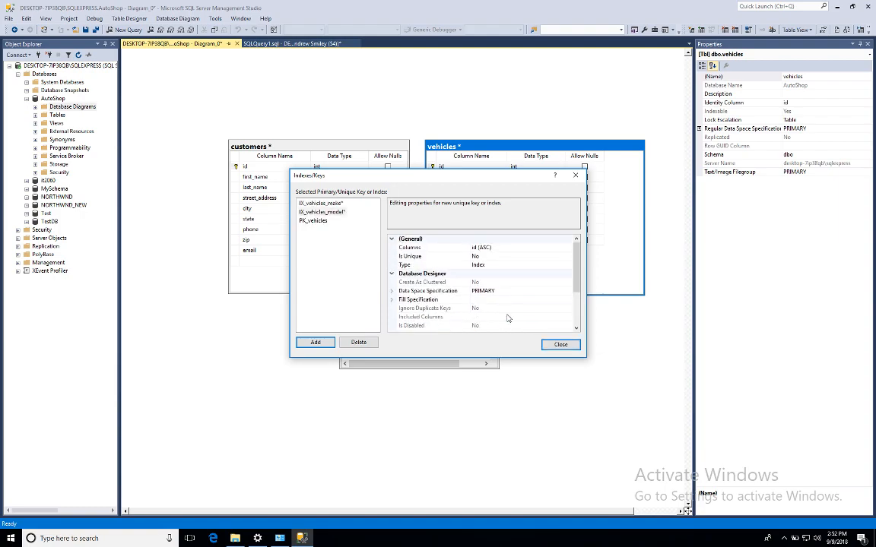
Set the index column of IX_vehicles_model to model, sorted ascending.
{"action": "left_click", "coordinate": [498, 247]}
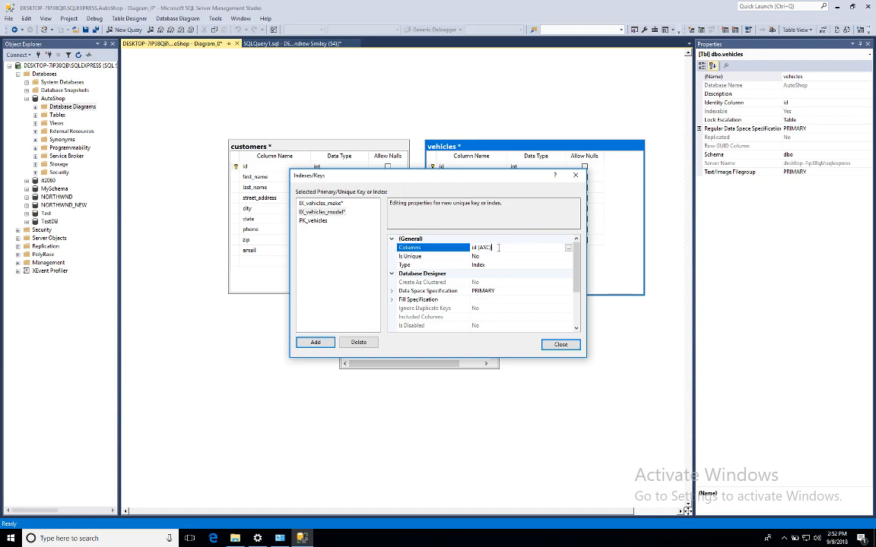
{"action": "left_click", "coordinate": [567, 248]}
{"action": "left_click", "coordinate": [401, 226]}
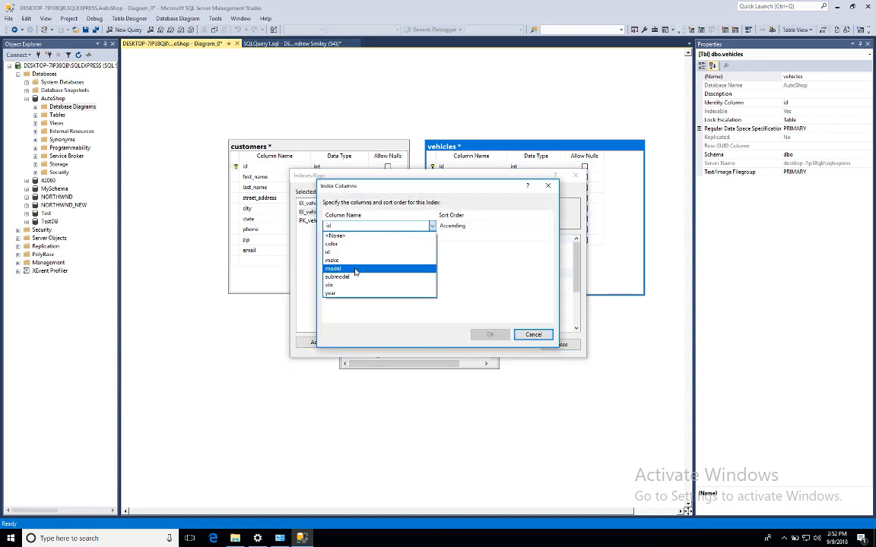
{"action": "left_click", "coordinate": [356, 268]}
{"action": "left_click", "coordinate": [479, 333]}
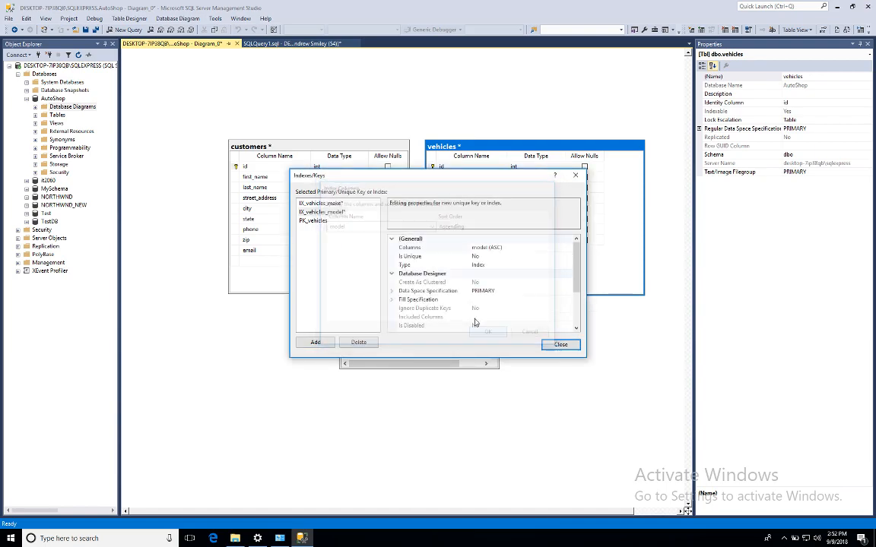
Add a third index to the vehicles table on the year column, sorted ascending.
{"action": "left_click", "coordinate": [315, 343]}
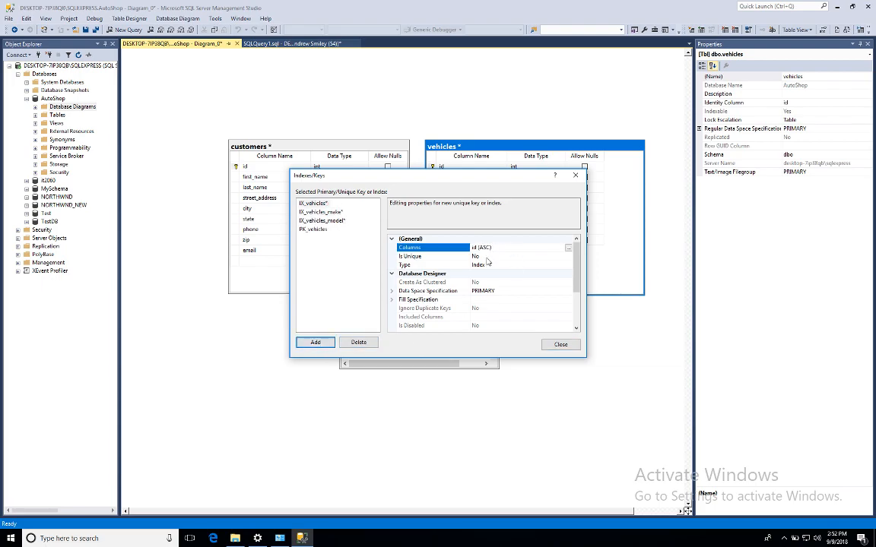
{"action": "left_click", "coordinate": [484, 256]}
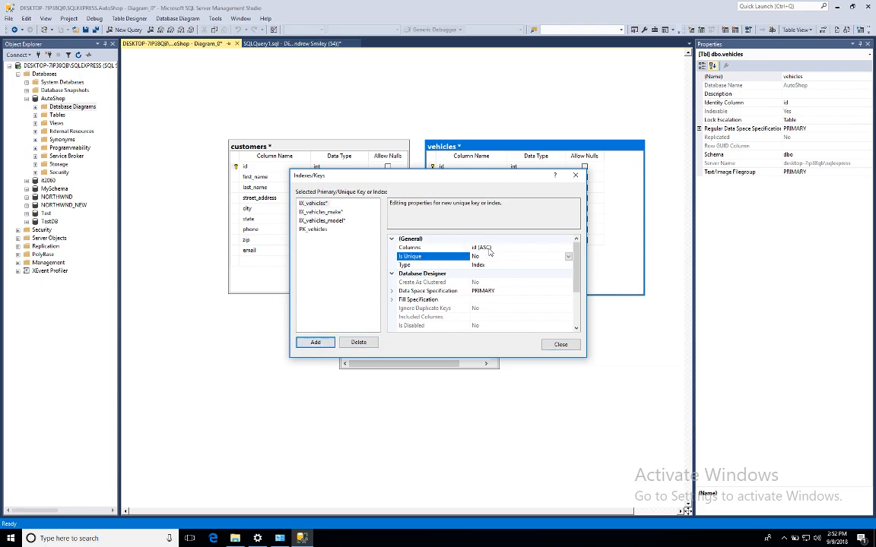
{"action": "left_click", "coordinate": [487, 248]}
{"action": "left_click", "coordinate": [572, 248]}
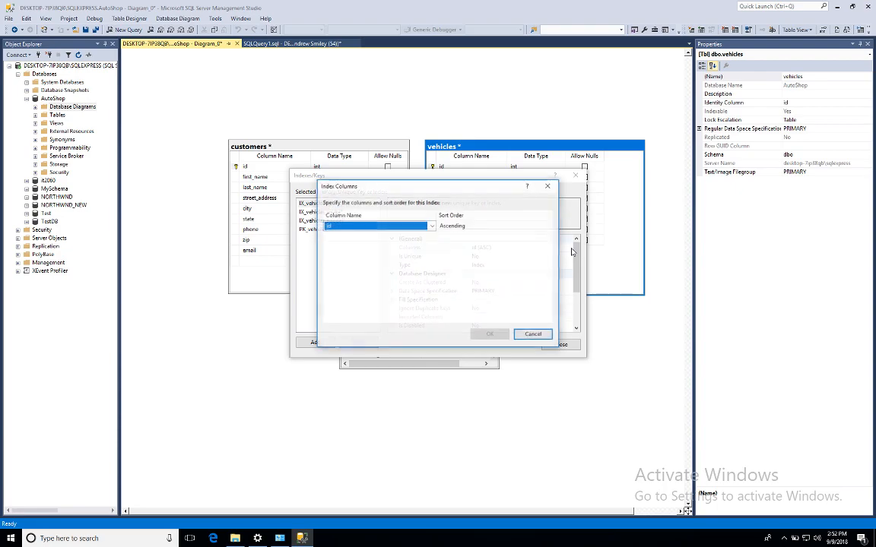
{"action": "left_click", "coordinate": [372, 227]}
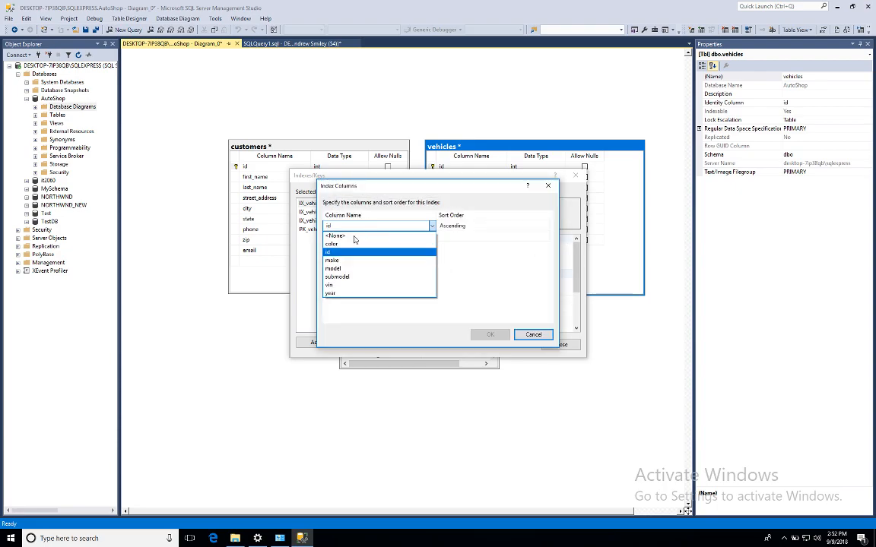
{"action": "left_click", "coordinate": [335, 294]}
{"action": "left_click", "coordinate": [489, 334]}
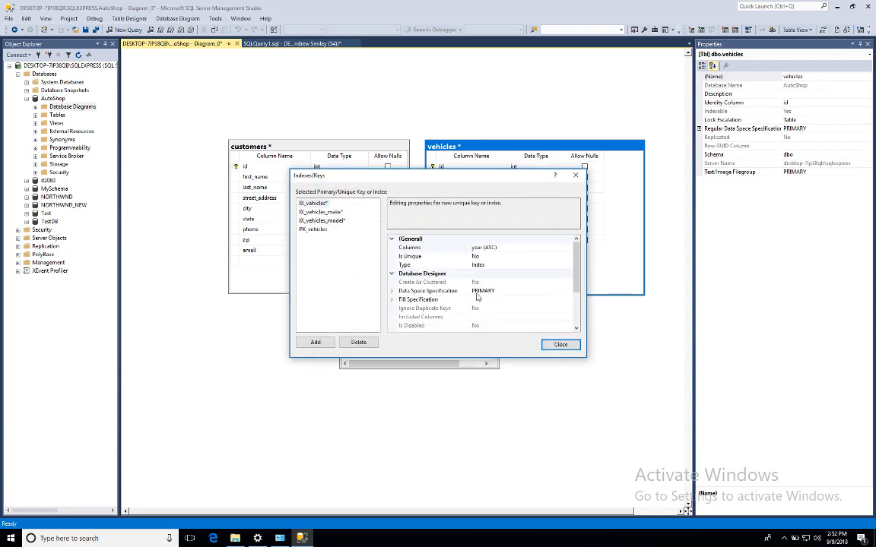
Name the index on the year column IX_vehicles_year and close the index settings.
{"action": "scroll", "coordinate": [478, 296], "scroll_direction": "down", "scroll_amount": 3}
{"action": "left_click", "coordinate": [486, 318]}
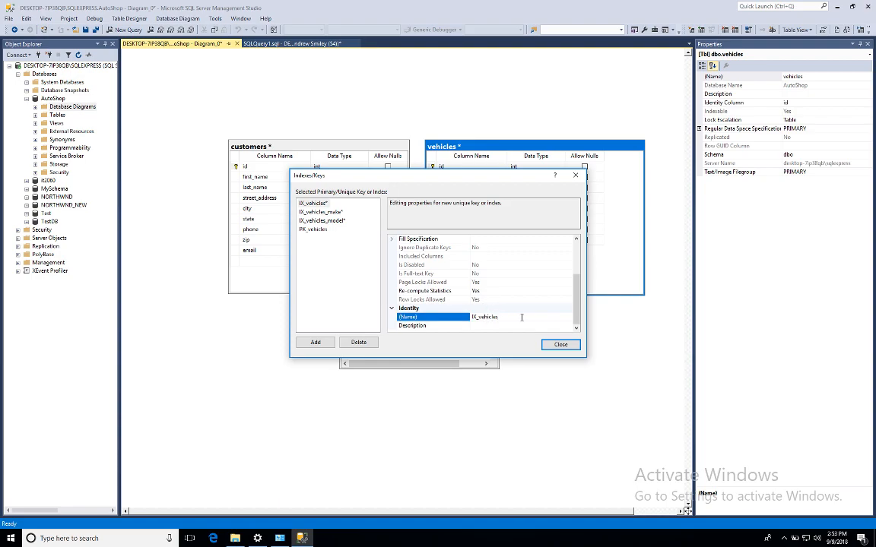
{"action": "type", "text": "_year"}
{"action": "left_click", "coordinate": [560, 344]}
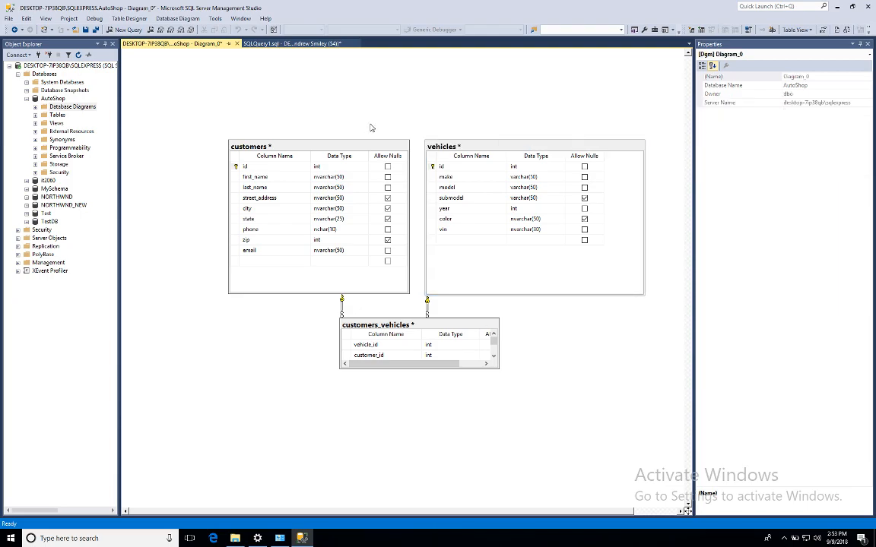
Add a new foreign key relationship to the customers table and close the relationship settings.
{"action": "left_click", "coordinate": [337, 150]}
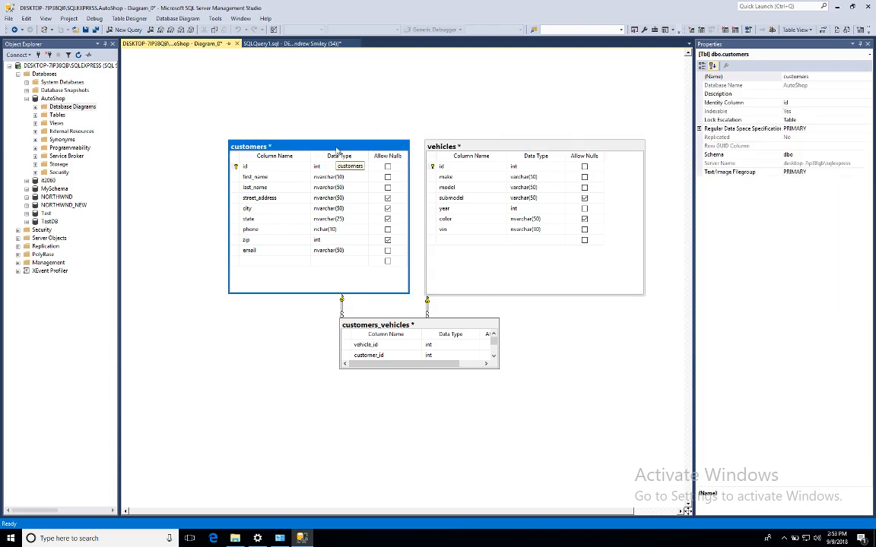
{"action": "left_click", "coordinate": [439, 143]}
{"action": "left_click", "coordinate": [307, 149]}
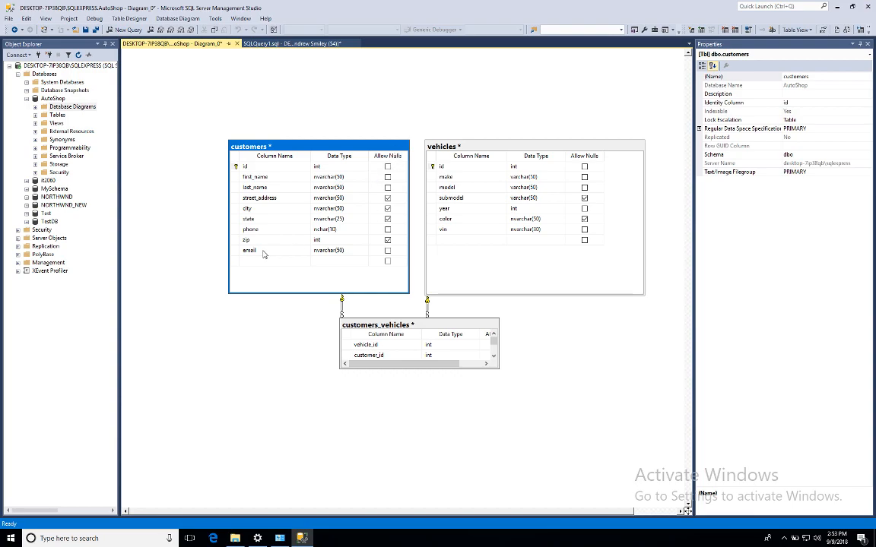
{"action": "right_click", "coordinate": [322, 151]}
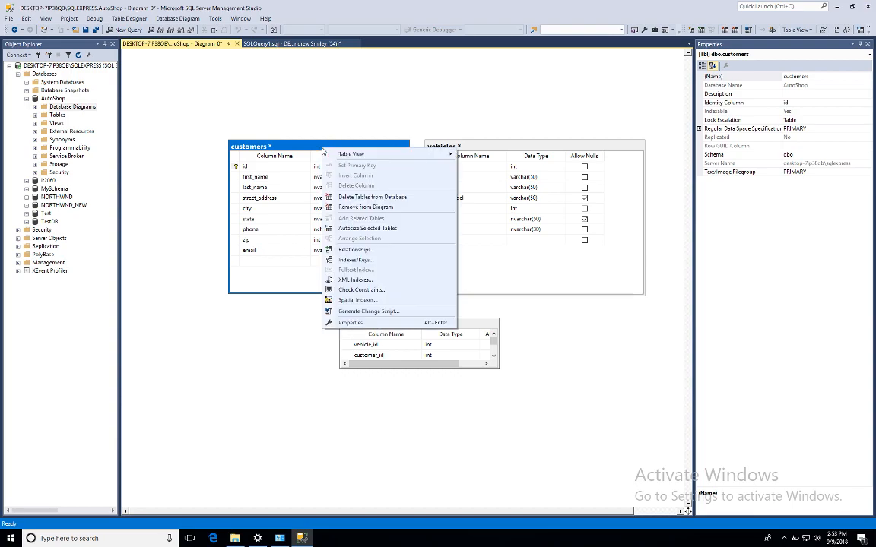
{"action": "left_click", "coordinate": [356, 250]}
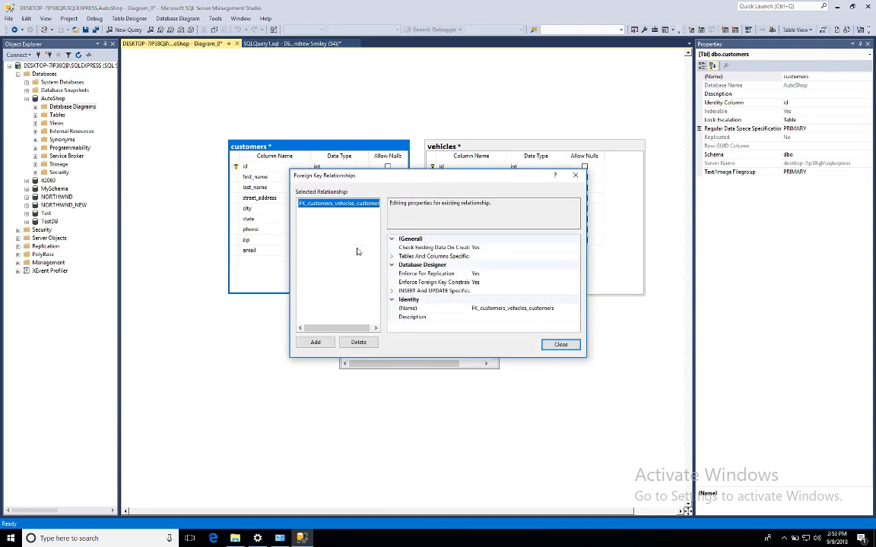
{"action": "left_click", "coordinate": [319, 342]}
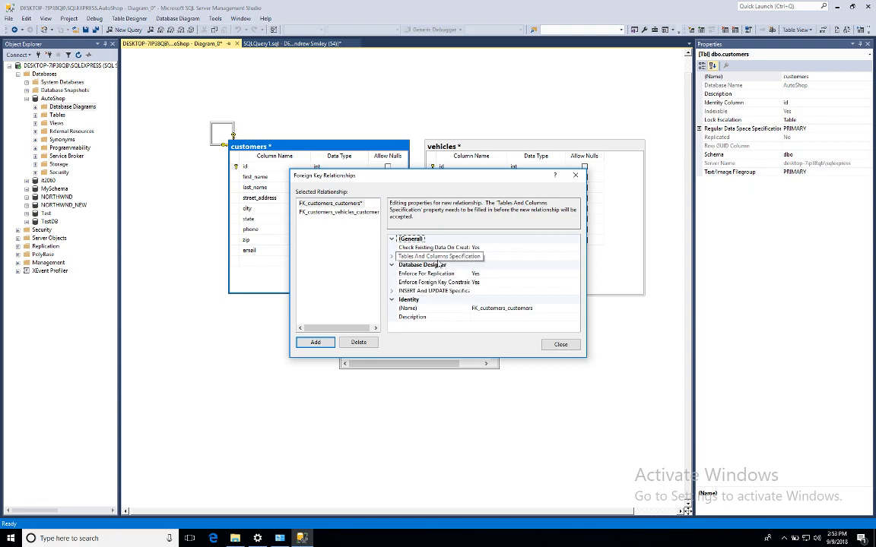
{"action": "left_click", "coordinate": [575, 176]}
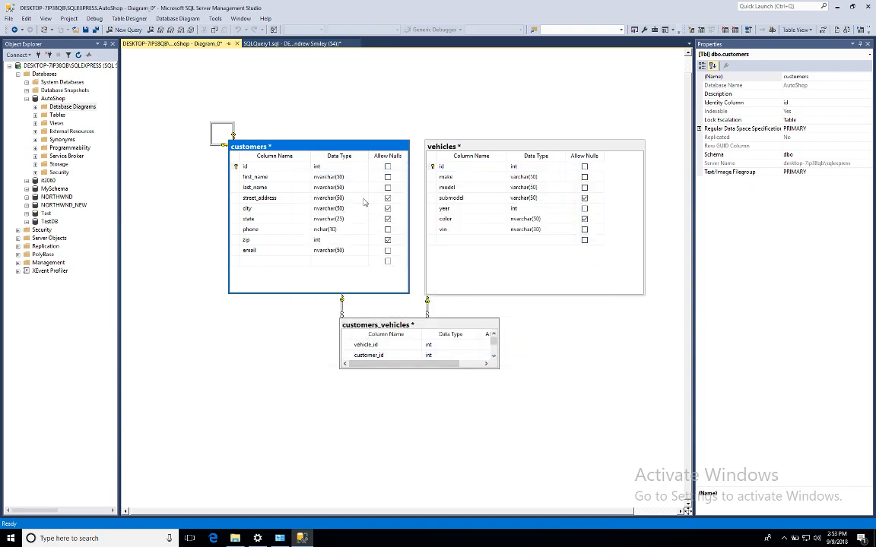
Delete the self-referencing relationship FK_customers_customers from the database.
{"action": "left_click", "coordinate": [218, 134]}
{"action": "left_click", "coordinate": [230, 124]}
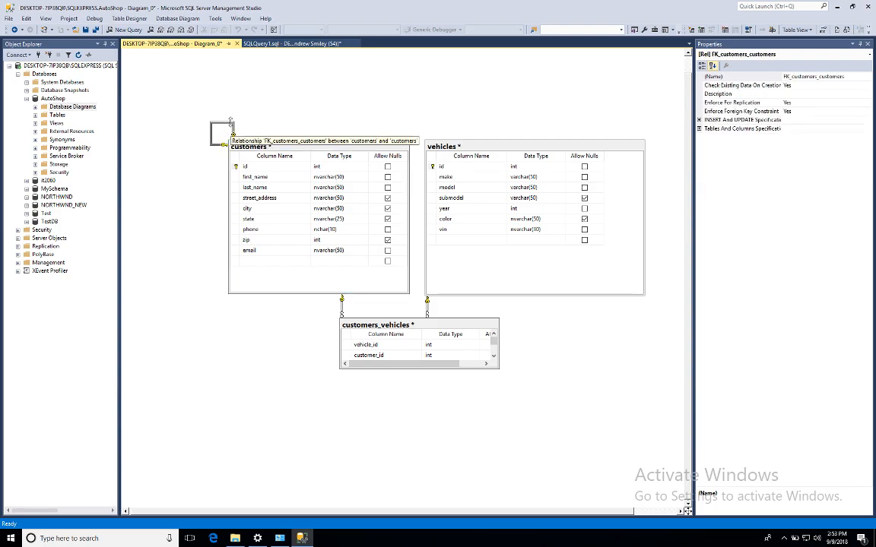
{"action": "right_click", "coordinate": [230, 124]}
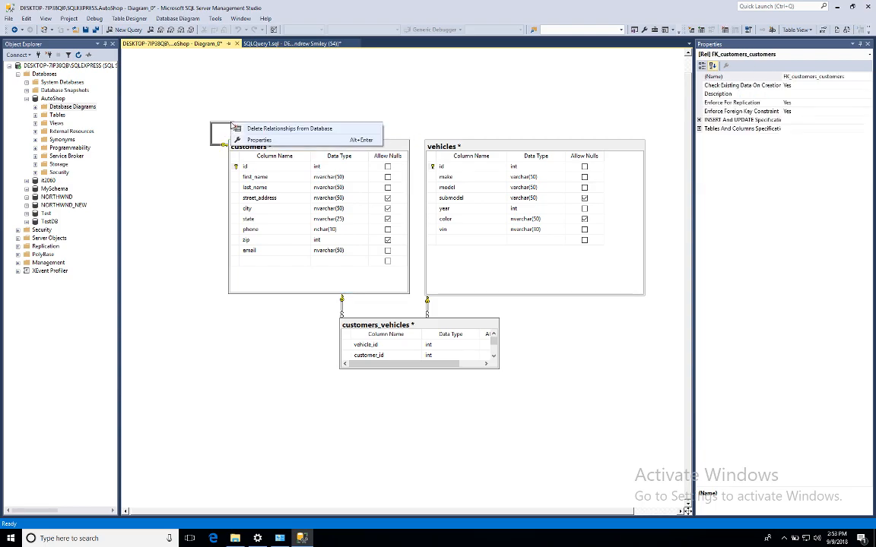
{"action": "left_click", "coordinate": [267, 130]}
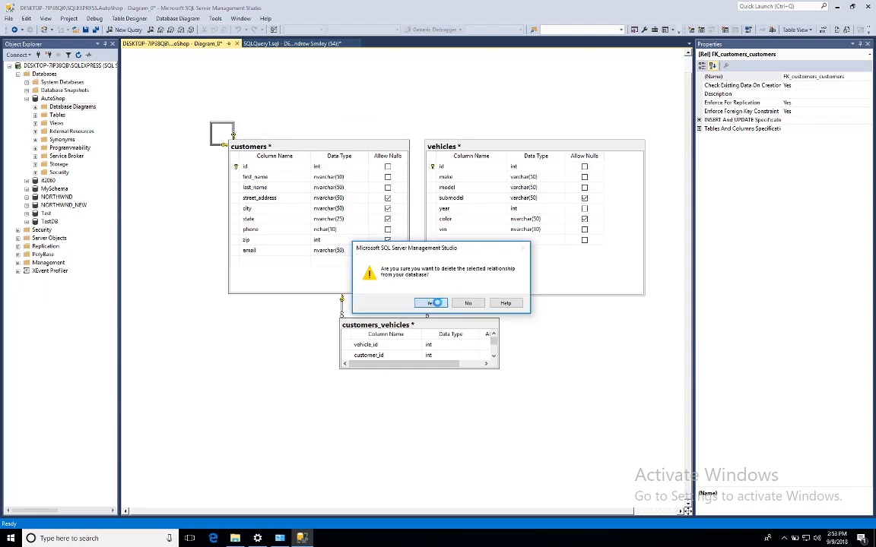
{"action": "left_click", "coordinate": [430, 302]}
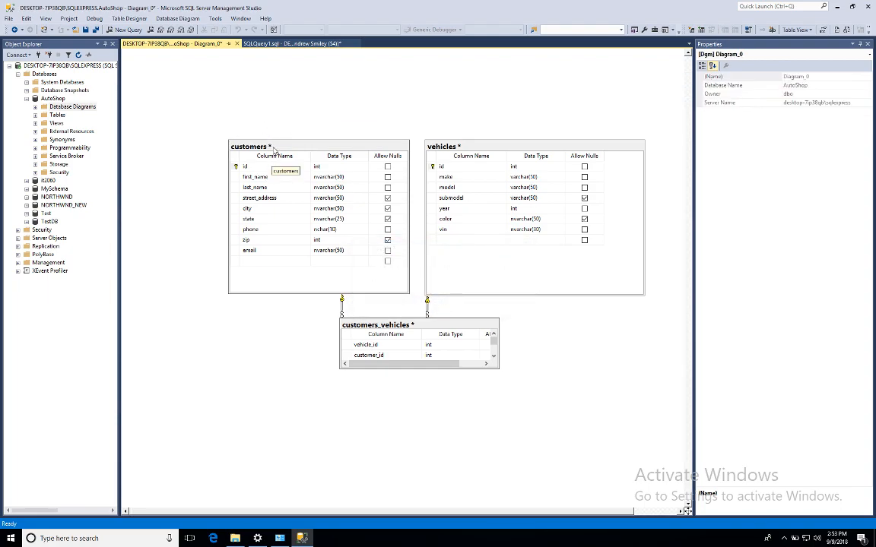
Add a check constraint to the customers table and open its expression editor.
{"action": "left_click", "coordinate": [245, 144]}
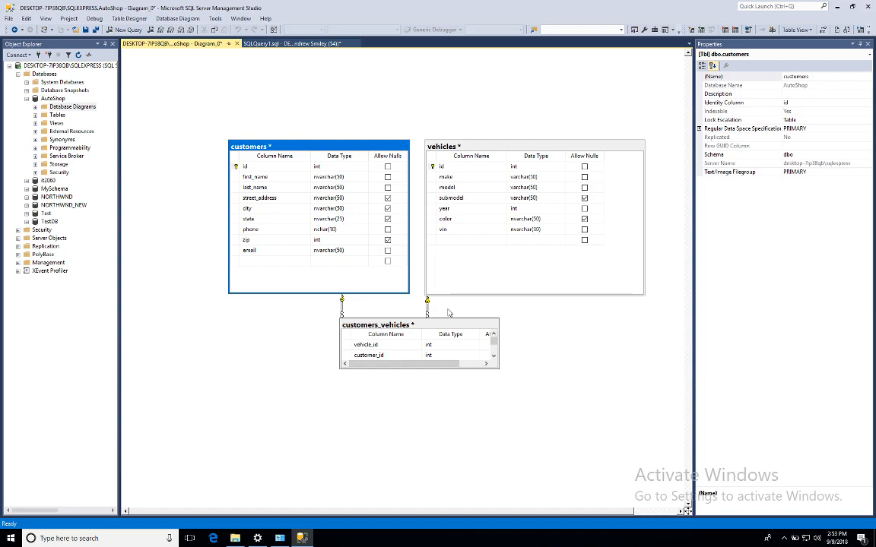
{"action": "right_click", "coordinate": [285, 147]}
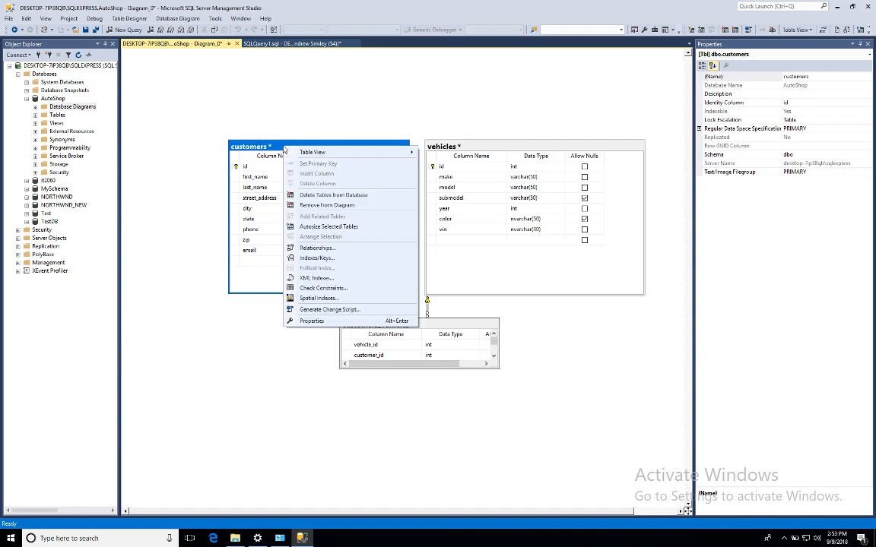
{"action": "left_click", "coordinate": [345, 290]}
{"action": "left_click", "coordinate": [323, 346]}
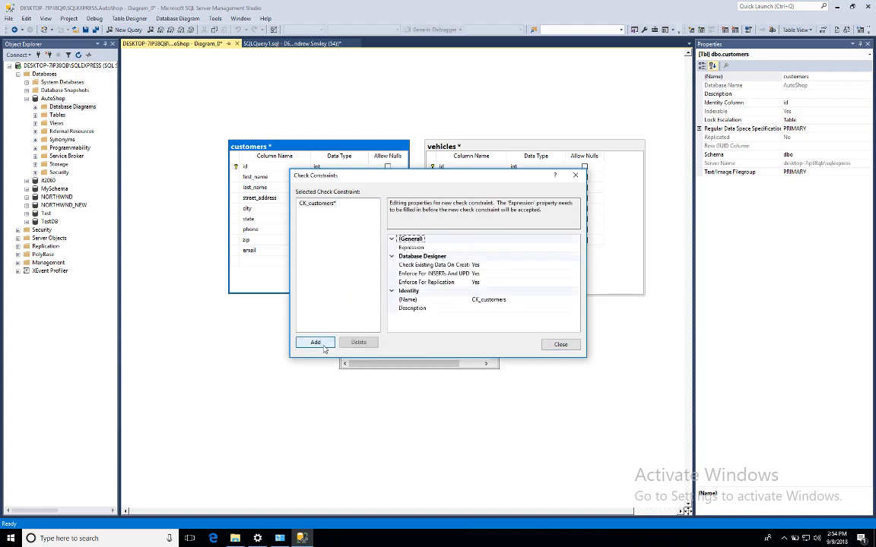
{"action": "left_click", "coordinate": [426, 248]}
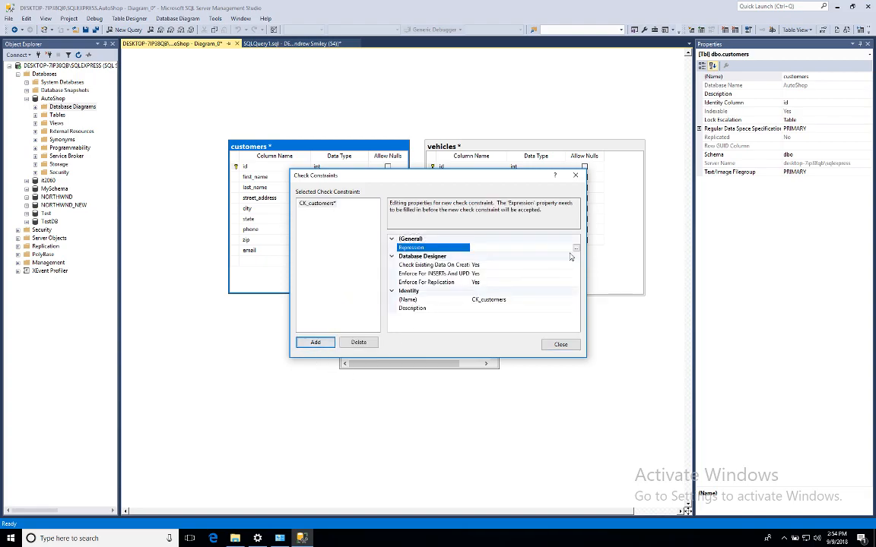
{"action": "left_click", "coordinate": [576, 249]}
{"action": "left_click", "coordinate": [513, 306]}
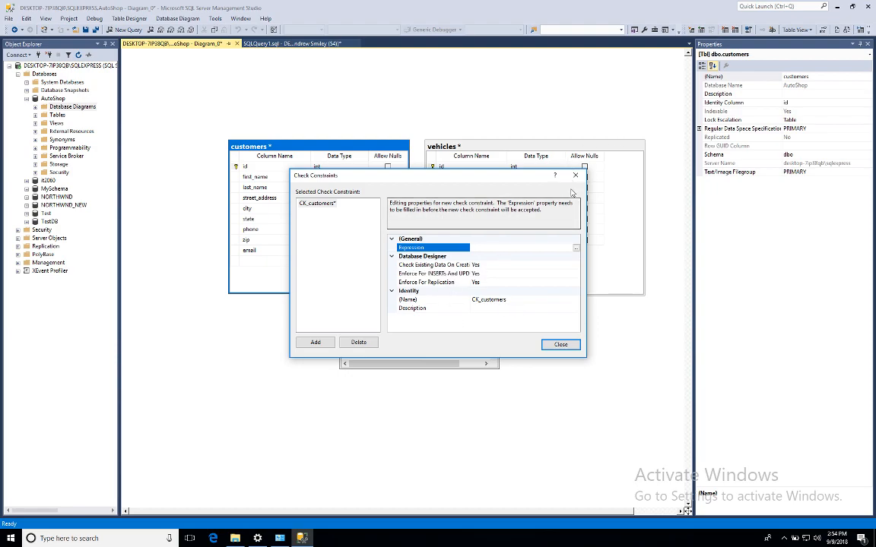
Delete the blank check constraint from the customers table and close the check constraint settings.
{"action": "left_click", "coordinate": [329, 206]}
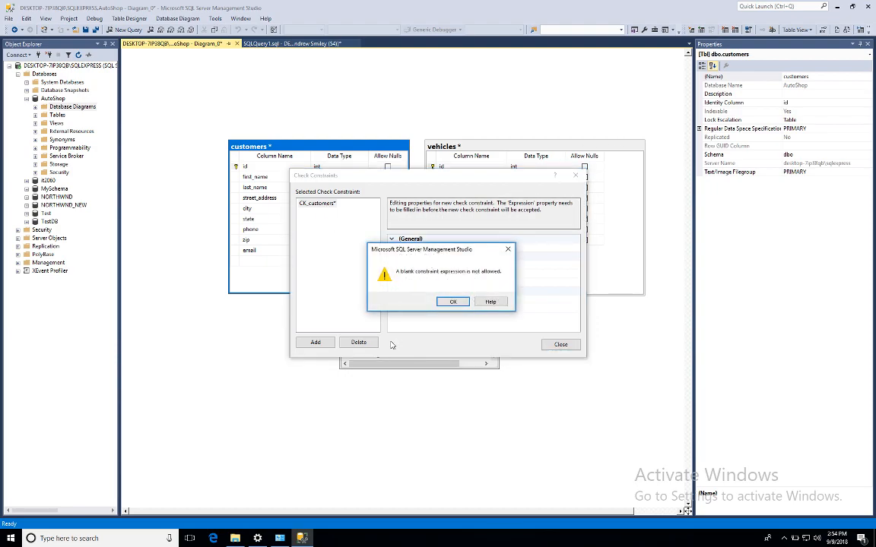
{"action": "left_click", "coordinate": [451, 302]}
{"action": "left_click", "coordinate": [356, 343]}
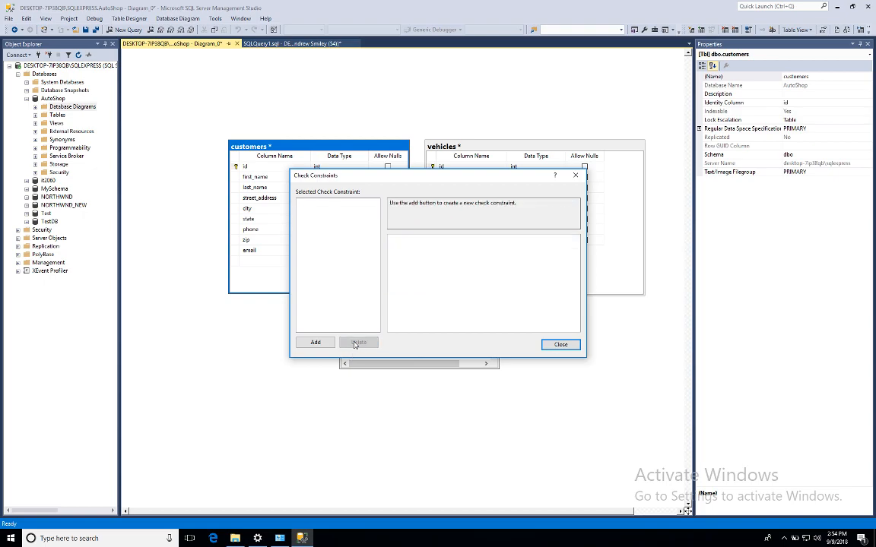
{"action": "left_click", "coordinate": [561, 345]}
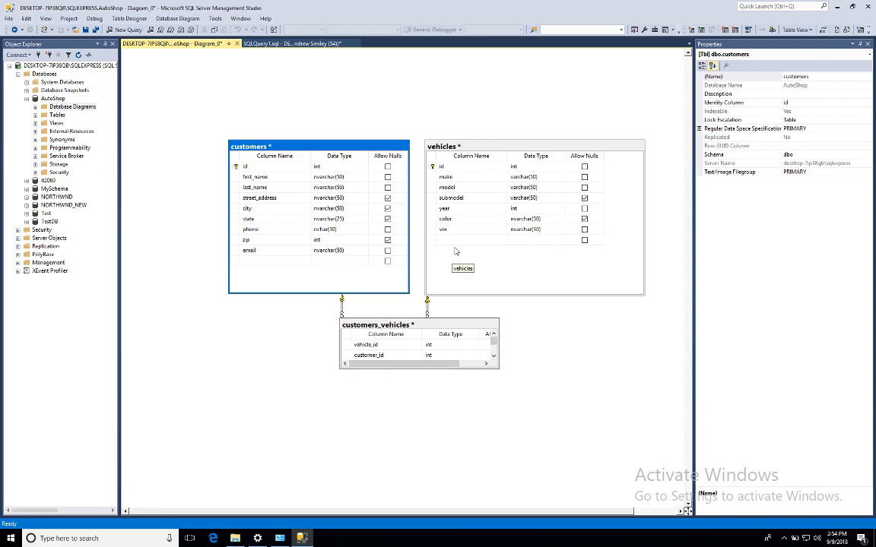
Save the diagram as Diagram_0 and write the vehicles, customers and customers_vehicles tables to the database.
{"action": "left_click", "coordinate": [263, 78]}
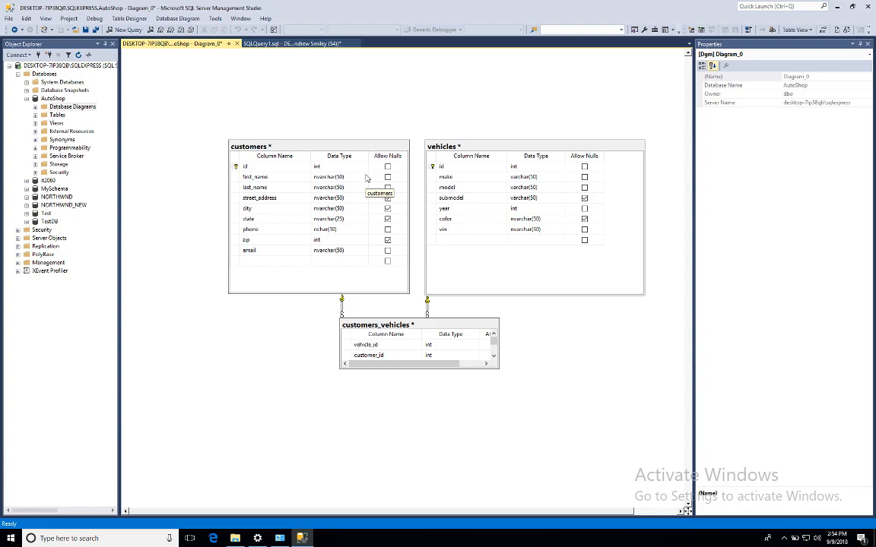
{"action": "key", "text": "ctrl+s"}
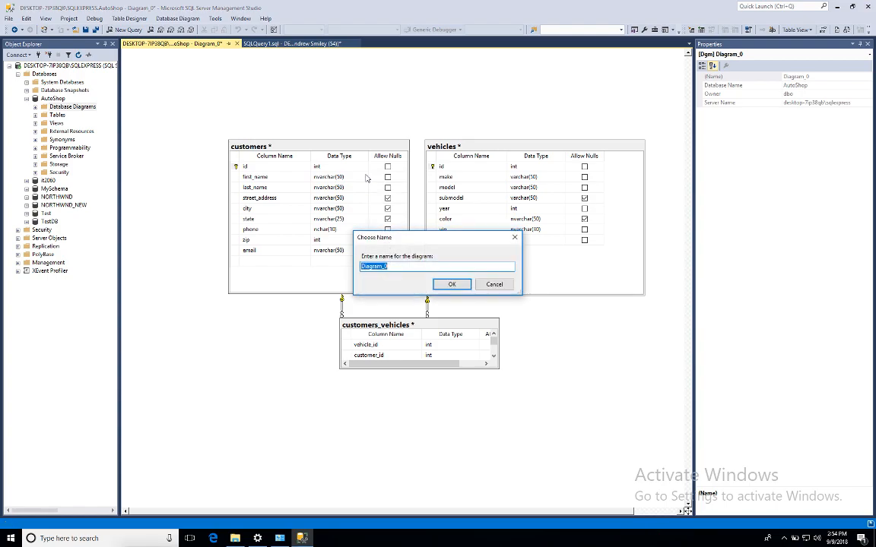
{"action": "left_click", "coordinate": [450, 284]}
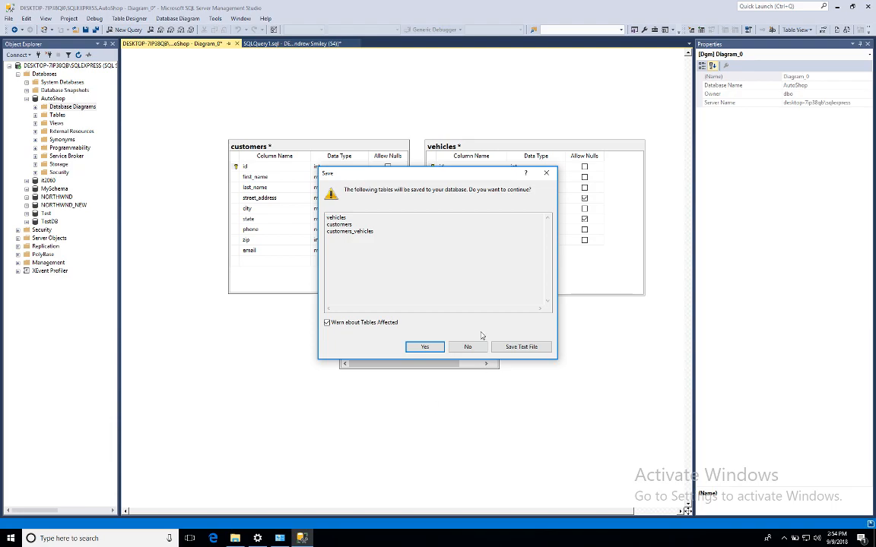
{"action": "left_click", "coordinate": [425, 347]}
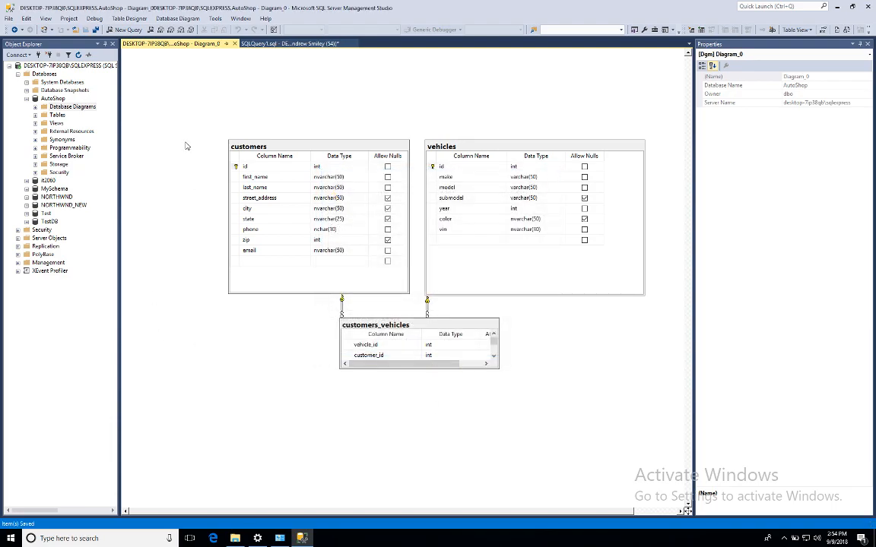
Expand the AutoShop database's Tables folder to list its saved tables.
{"action": "left_click", "coordinate": [292, 147]}
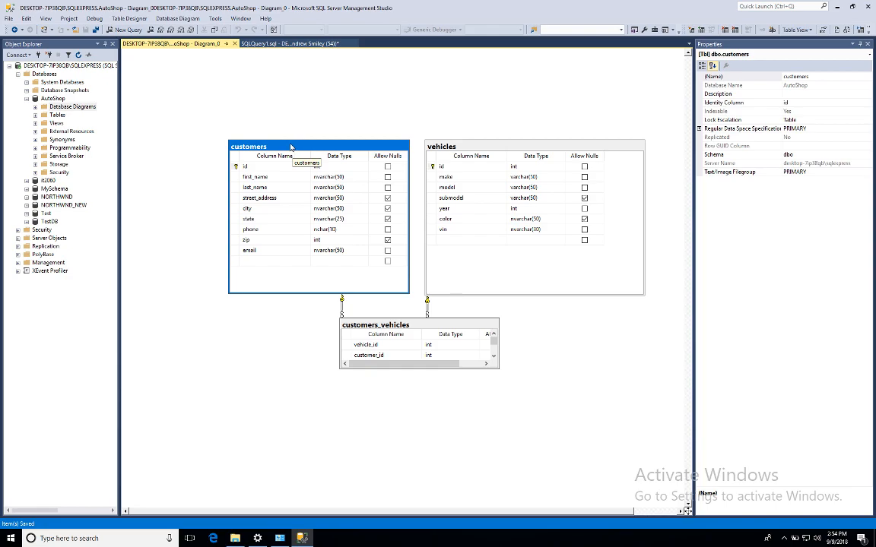
{"action": "left_click", "coordinate": [35, 107]}
{"action": "left_click", "coordinate": [34, 107]}
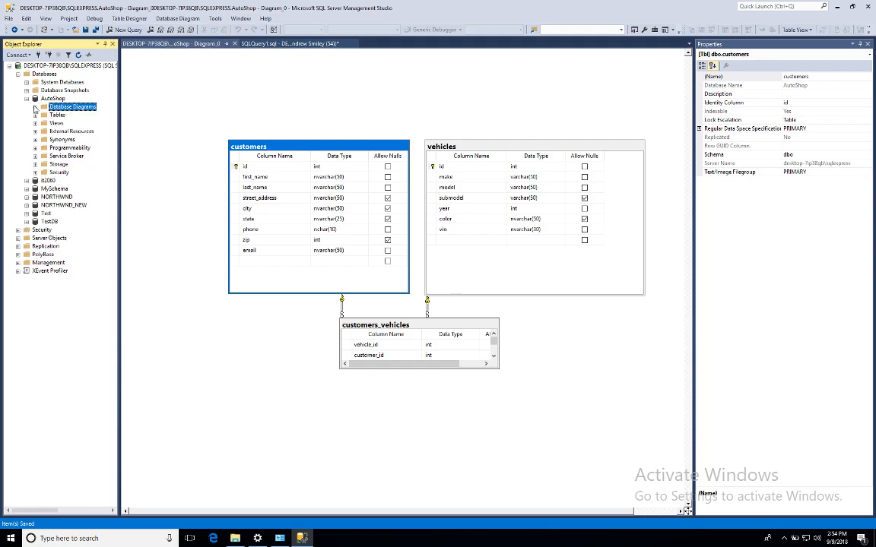
{"action": "left_click", "coordinate": [35, 115]}
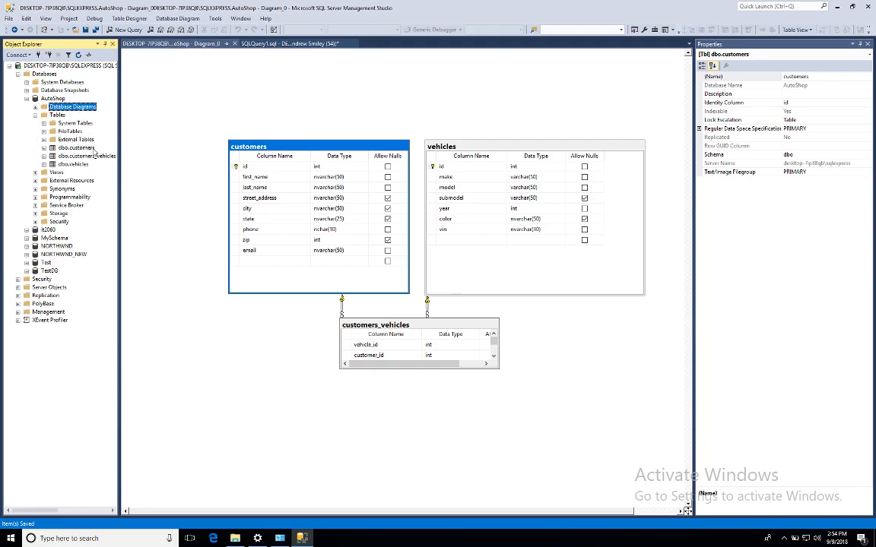
{"action": "left_click", "coordinate": [53, 147]}
{"action": "right_click", "coordinate": [53, 148]}
{"action": "left_click", "coordinate": [76, 137]}
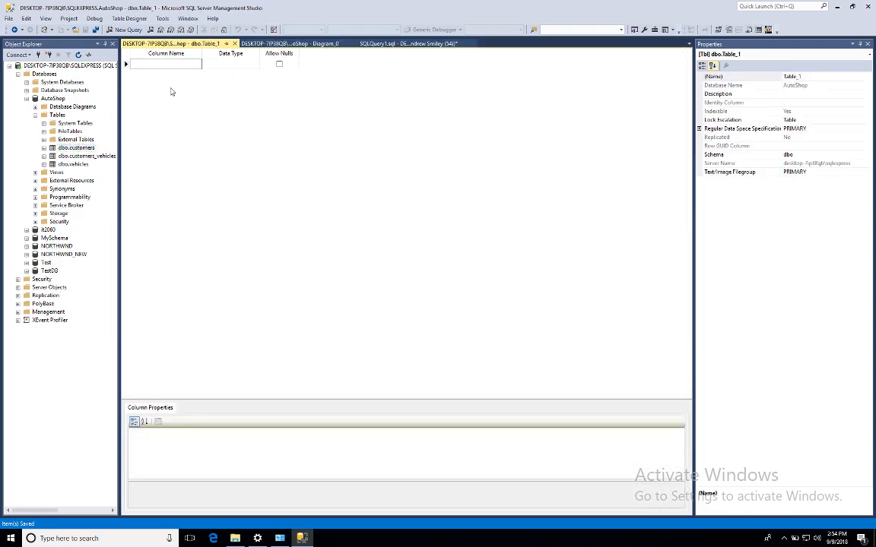
{"action": "left_click", "coordinate": [67, 156]}
{"action": "right_click", "coordinate": [67, 156]}
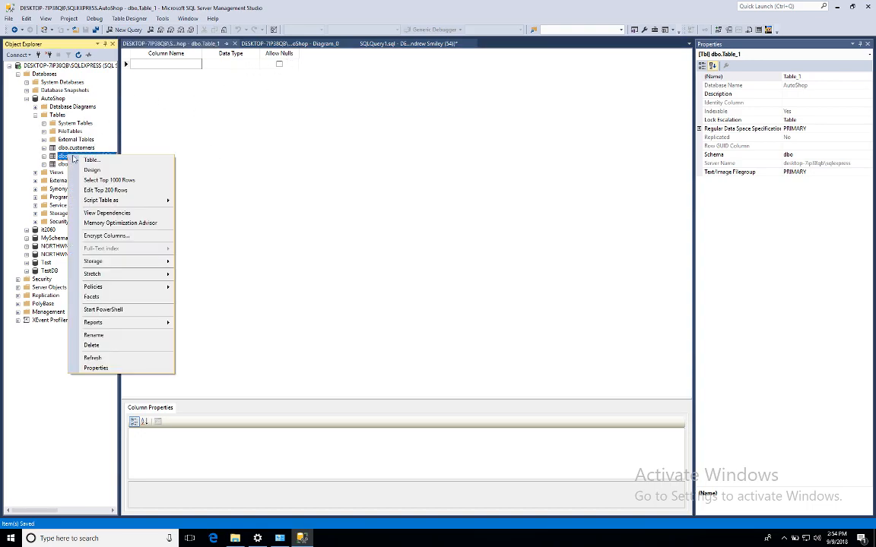
{"action": "left_click", "coordinate": [200, 77]}
{"action": "left_click", "coordinate": [235, 43]}
Expand dbo.customers and examine the names, data types and null settings of its columns.
{"action": "left_click", "coordinate": [70, 147]}
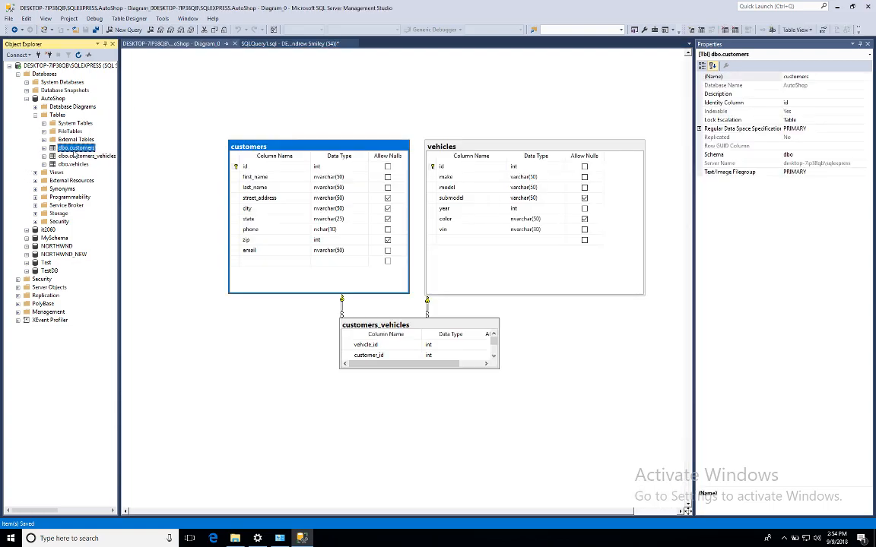
{"action": "left_click", "coordinate": [44, 148]}
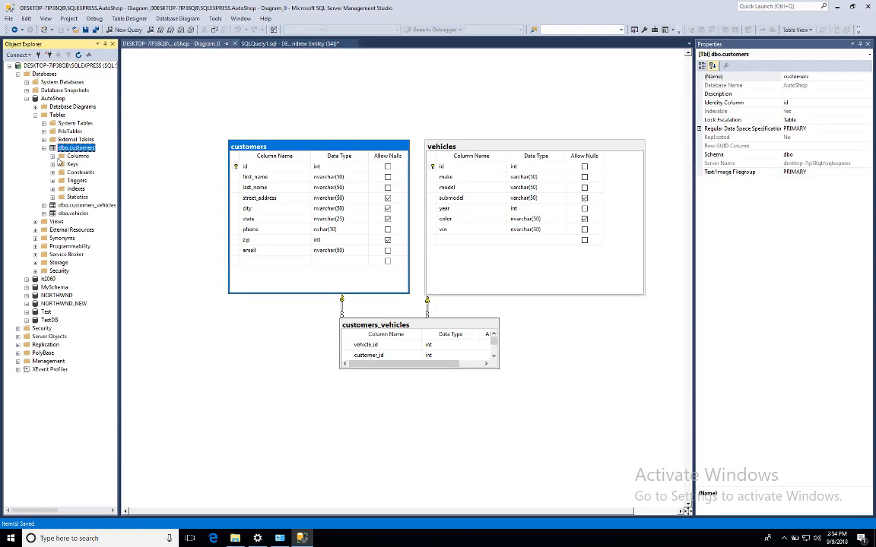
{"action": "left_click", "coordinate": [52, 156]}
{"action": "scroll", "coordinate": [80, 216], "scroll_direction": "right", "scroll_amount": 3}
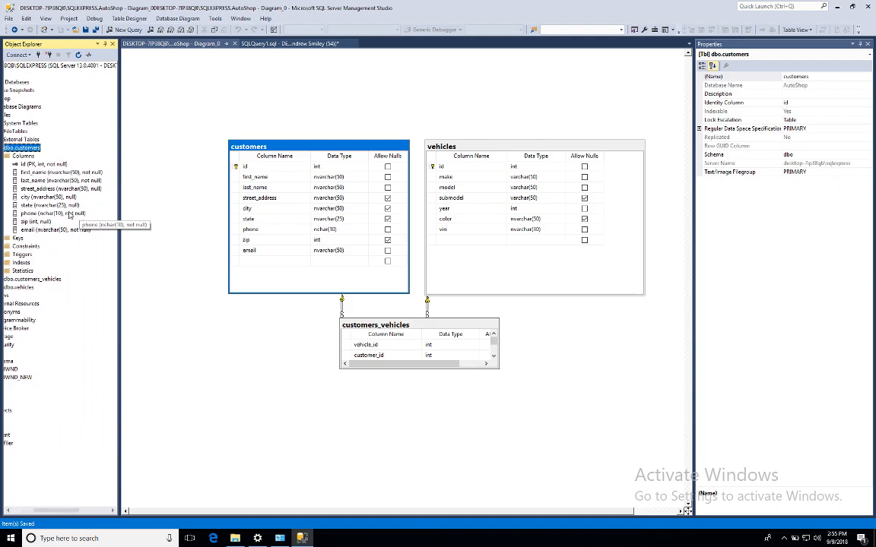
{"action": "scroll", "coordinate": [69, 216], "scroll_direction": "left", "scroll_amount": 3}
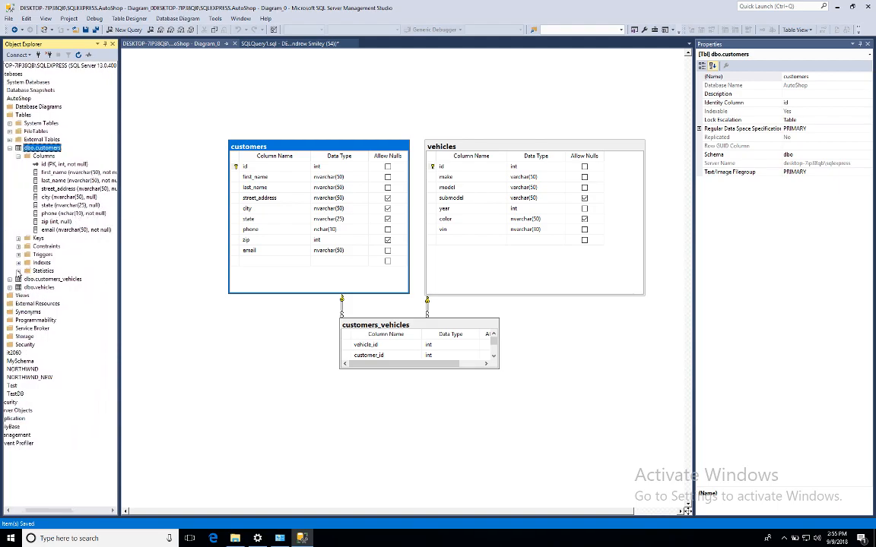
Expand the keys of dbo.customers_vehicles and the indexes of dbo.customers to check them.
{"action": "left_click", "coordinate": [17, 279]}
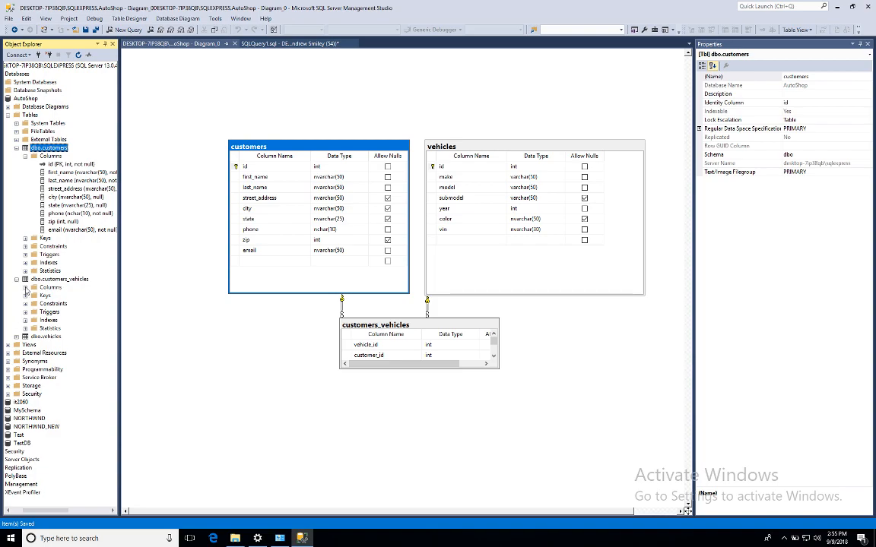
{"action": "left_click", "coordinate": [25, 296]}
{"action": "scroll", "coordinate": [69, 311], "scroll_direction": "right", "scroll_amount": 1}
{"action": "scroll", "coordinate": [67, 310], "scroll_direction": "left", "scroll_amount": 5}
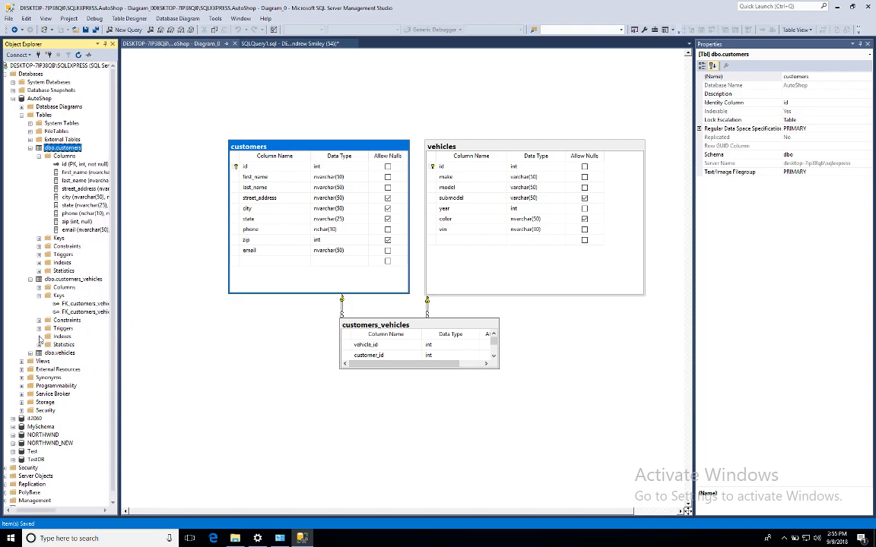
{"action": "left_click", "coordinate": [39, 262]}
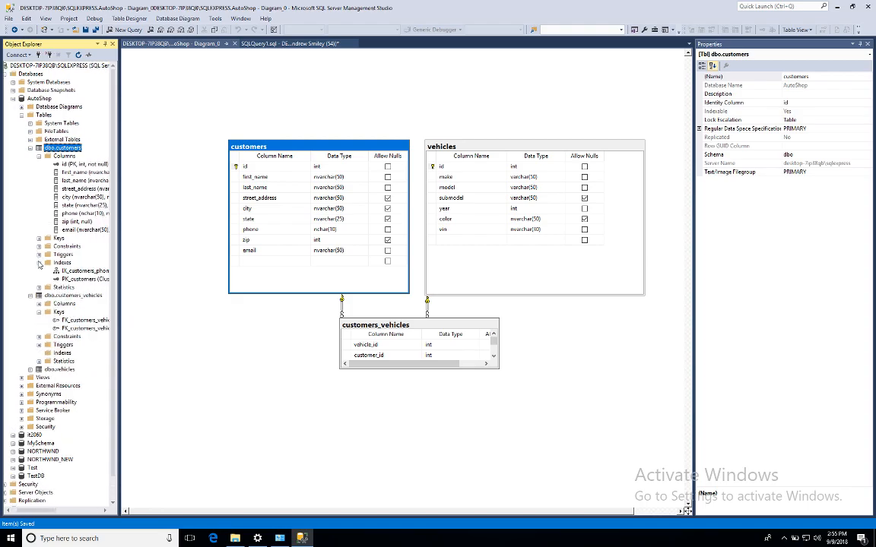